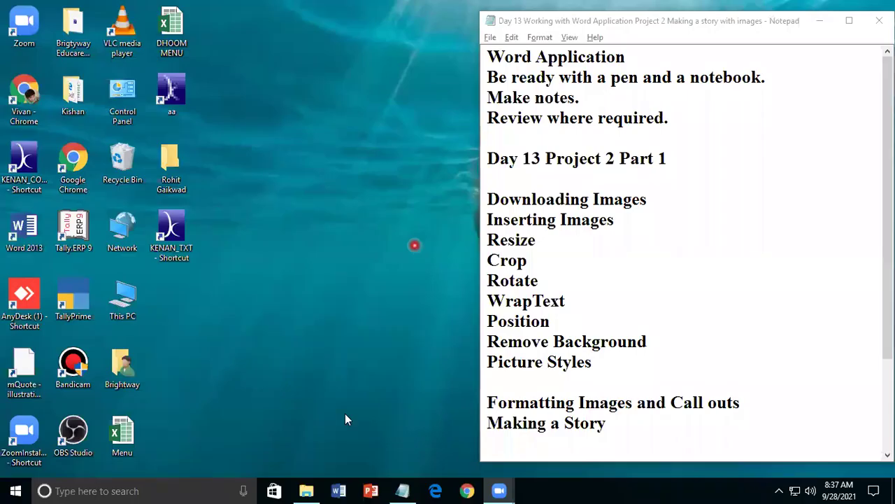
Step: Open Word with a new blank document
click(340, 491)
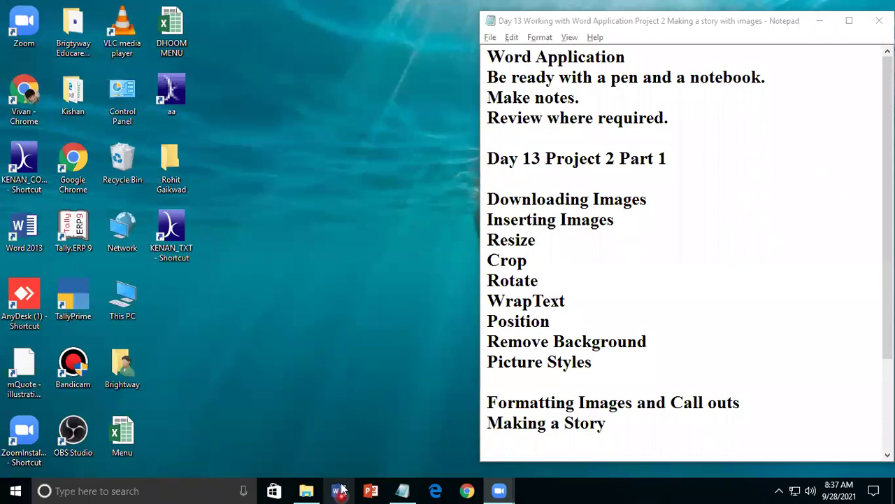
click(340, 490)
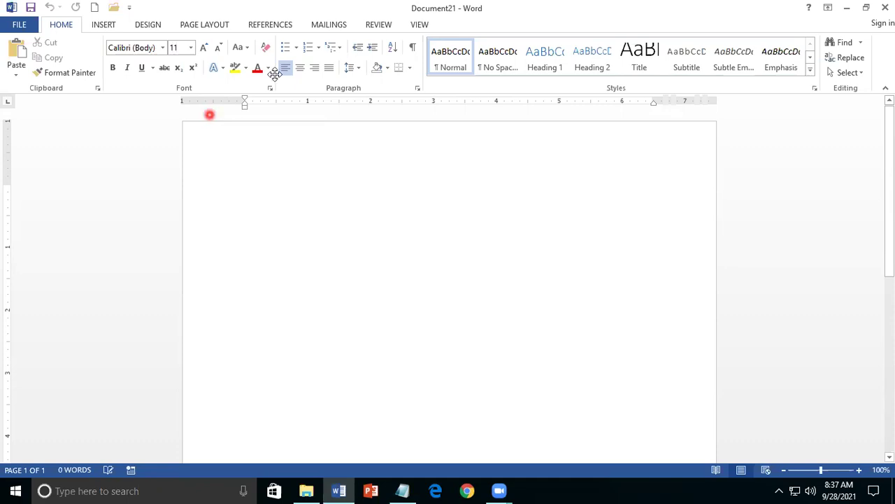
Step: Insert the picture "I do" from the Action Words folder into the blank document
click(106, 25)
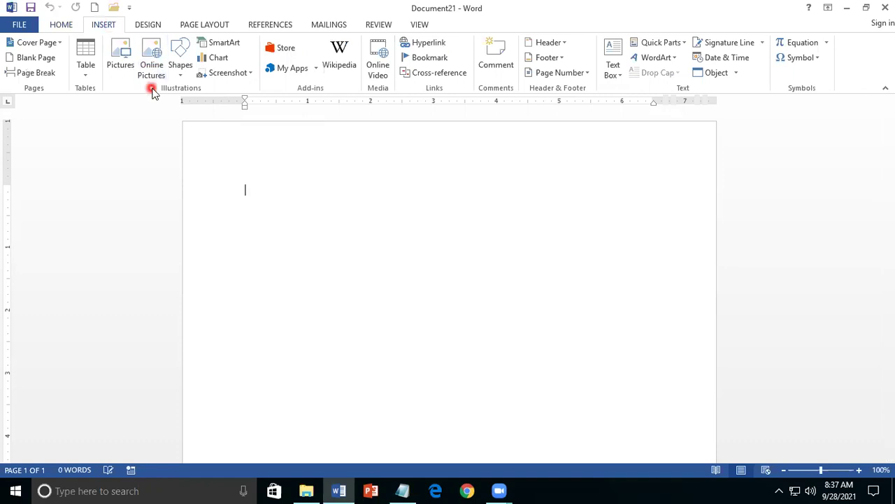
click(122, 68)
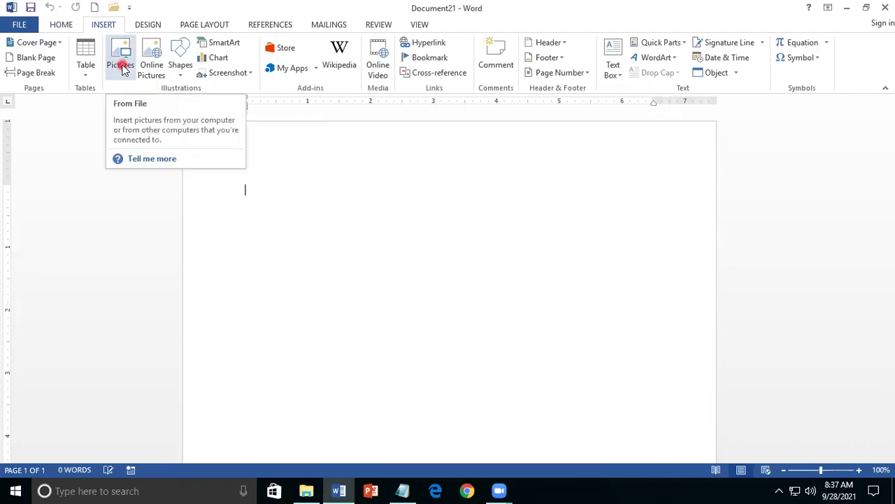
click(124, 68)
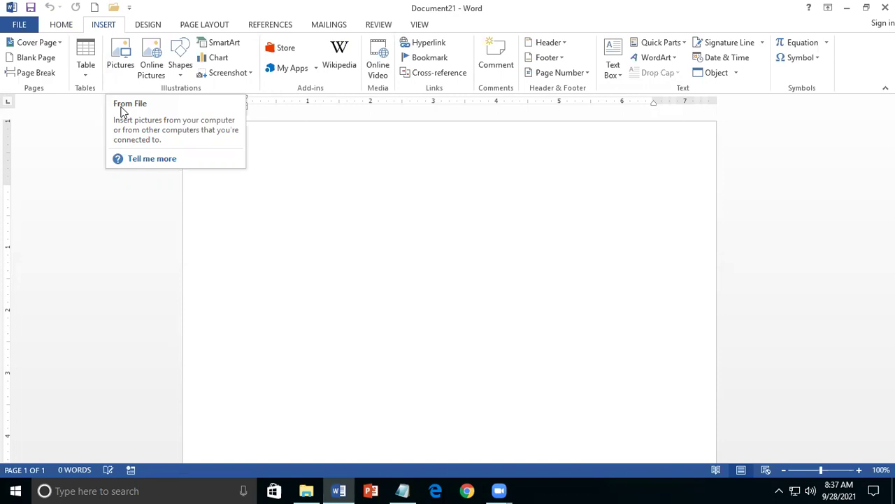
click(150, 68)
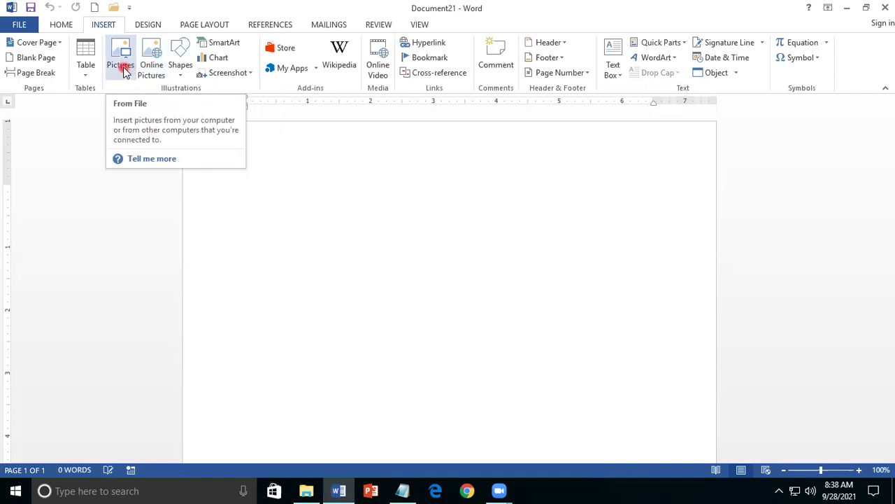
click(123, 66)
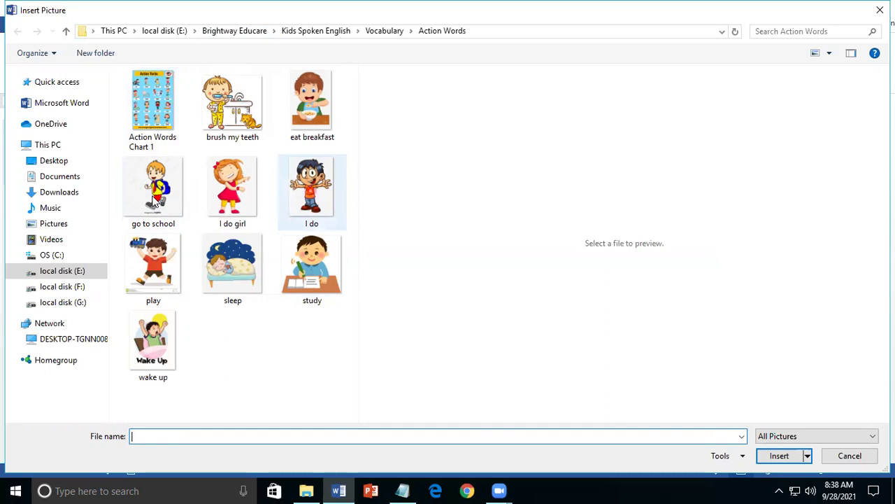
click(310, 190)
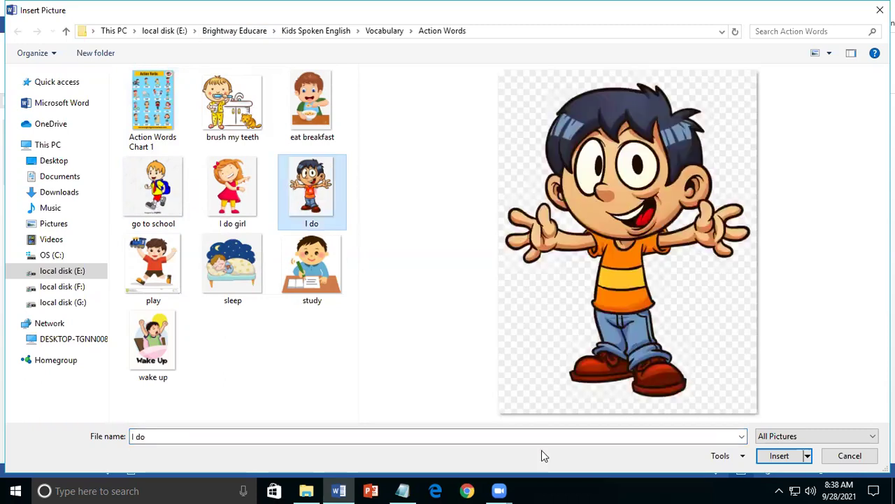
click(787, 456)
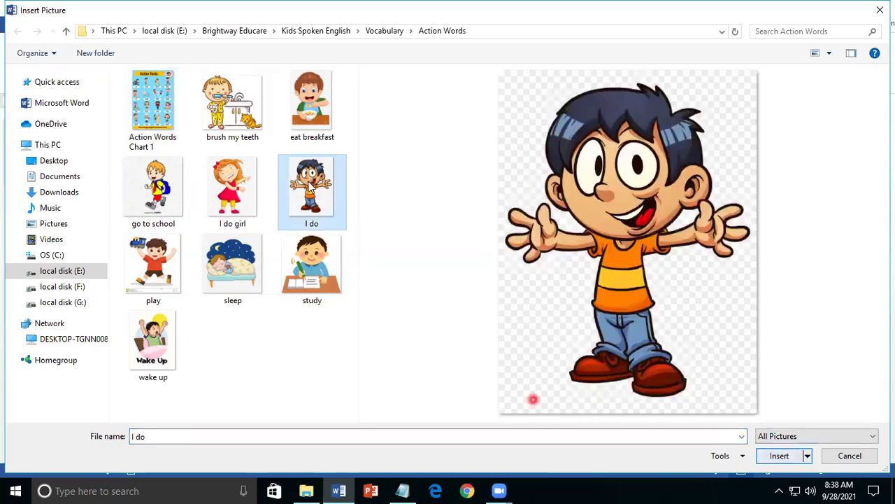
click(781, 455)
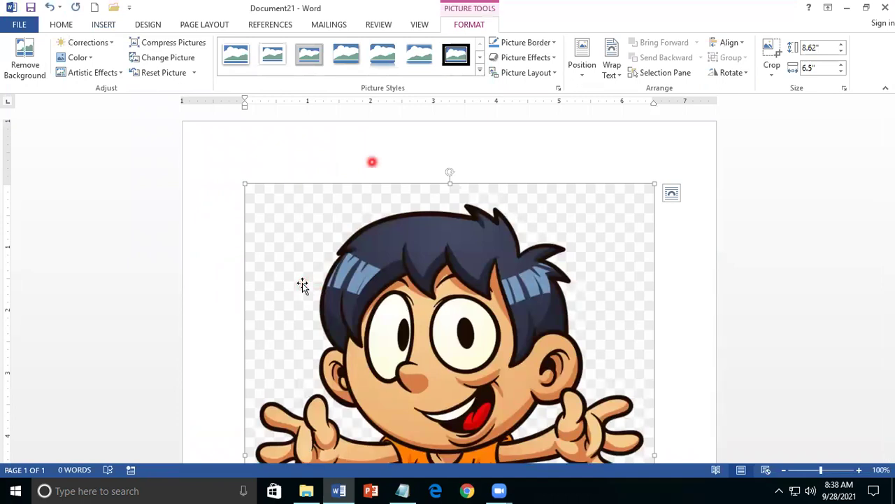
Step: Look over the inserted "I do" picture down to its lower corners and delete it from the page
click(439, 236)
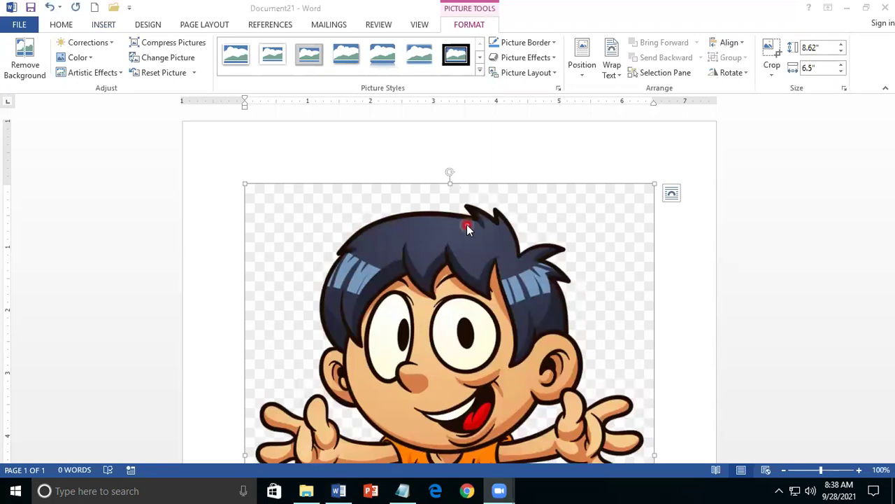
click(473, 268)
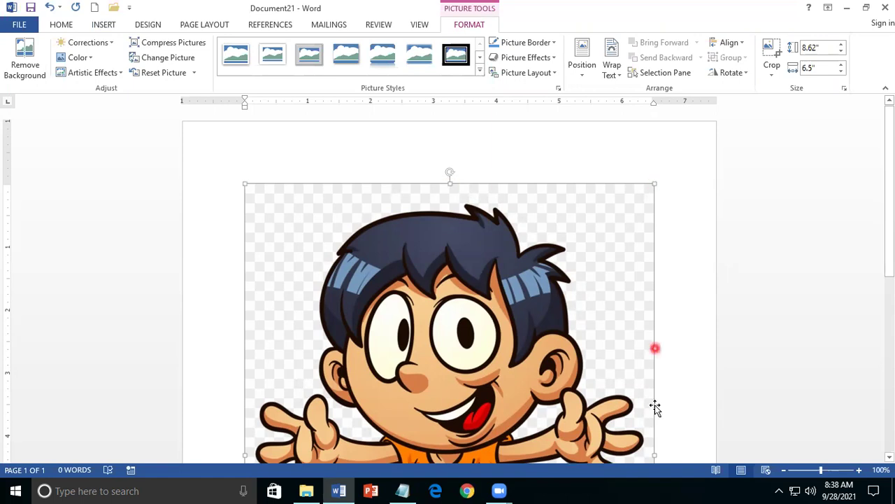
scroll(656, 404, down, 5)
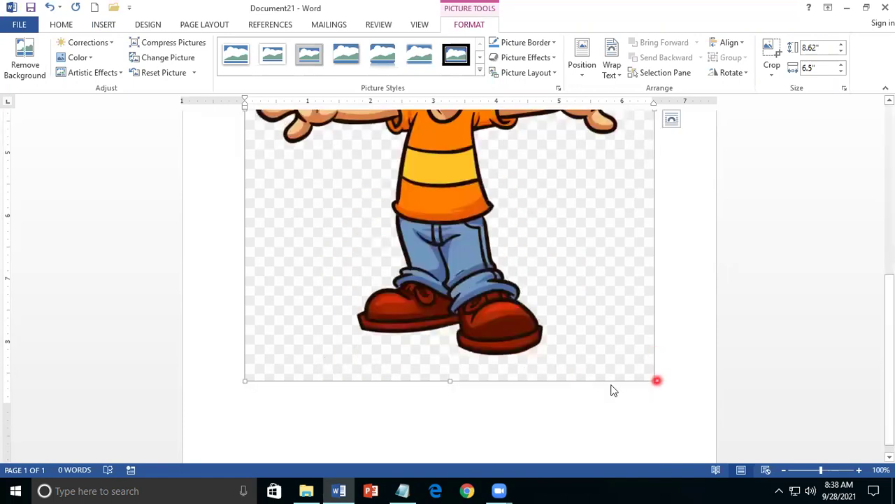
click(243, 381)
scroll(516, 295, up, 3)
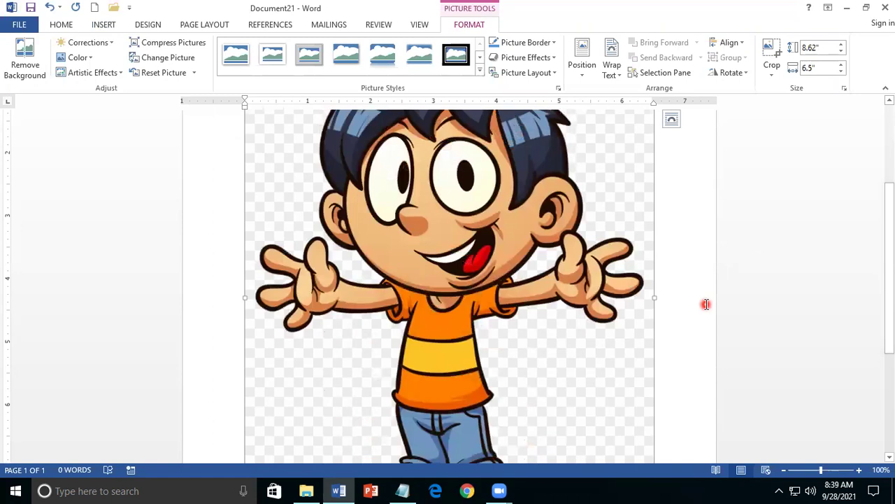
scroll(642, 324, up, 3)
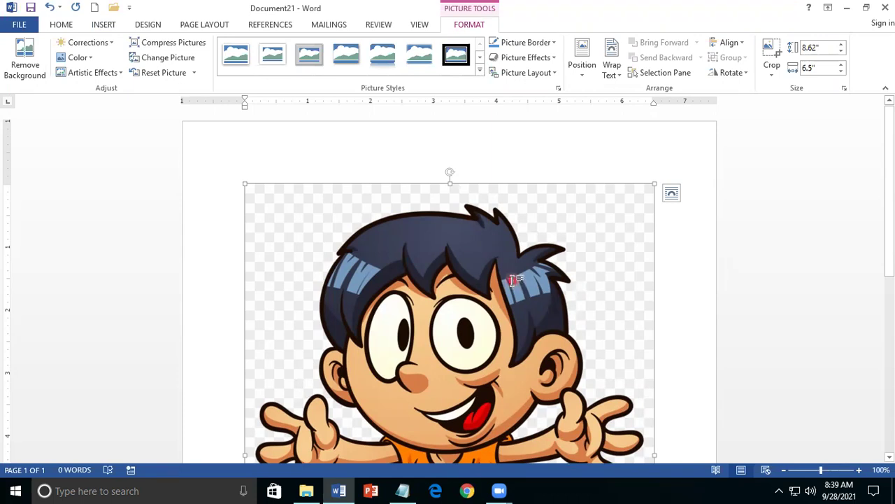
key(Delete)
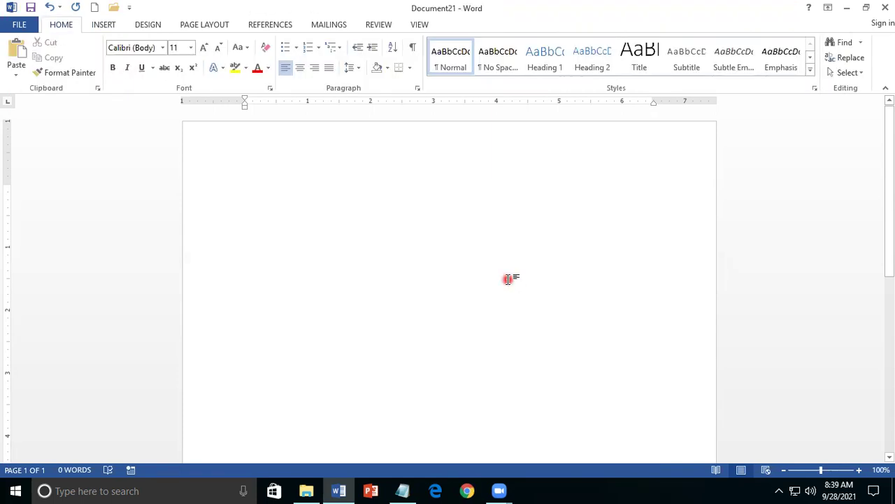
Step: Insert the picture "wake up" from the Action Words folder into the document
click(105, 27)
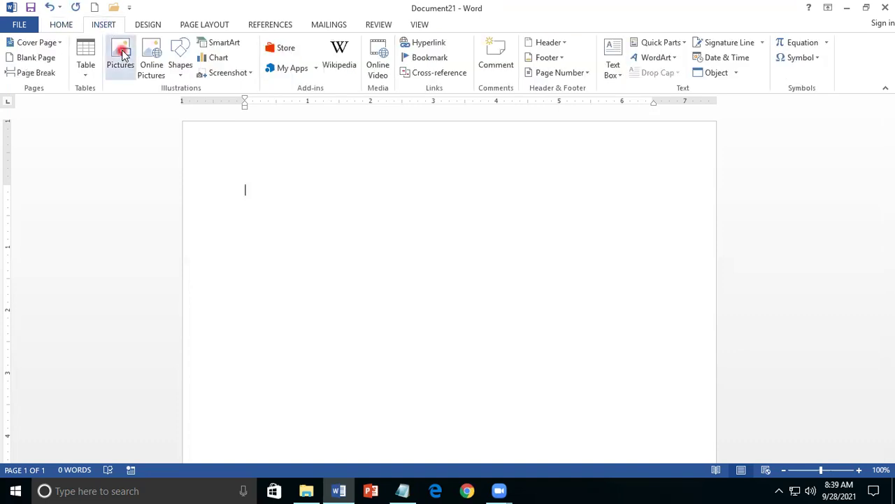
click(121, 54)
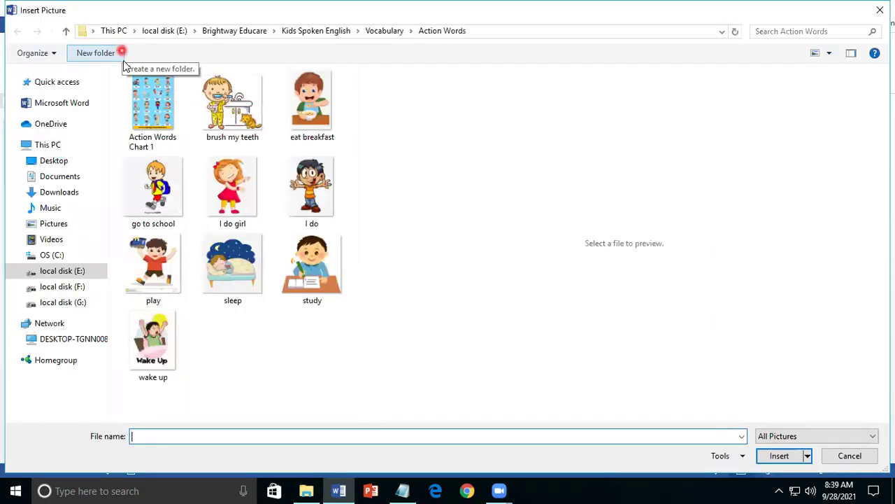
click(294, 303)
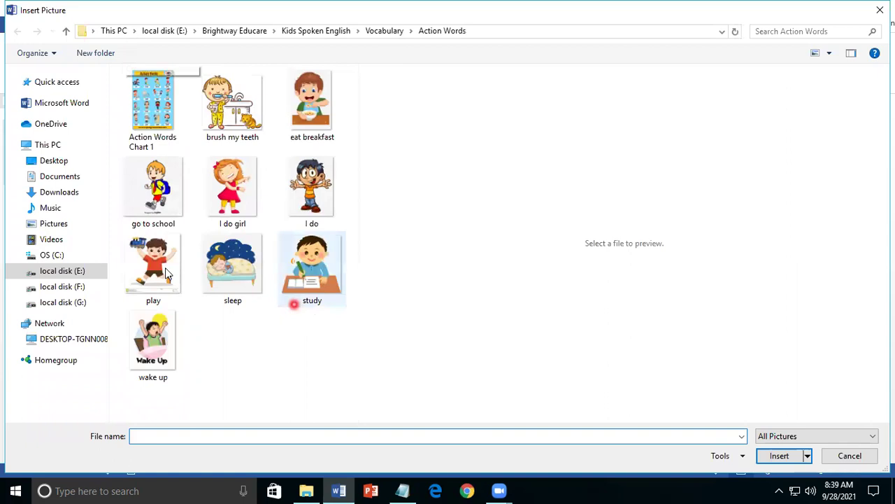
click(312, 196)
click(154, 347)
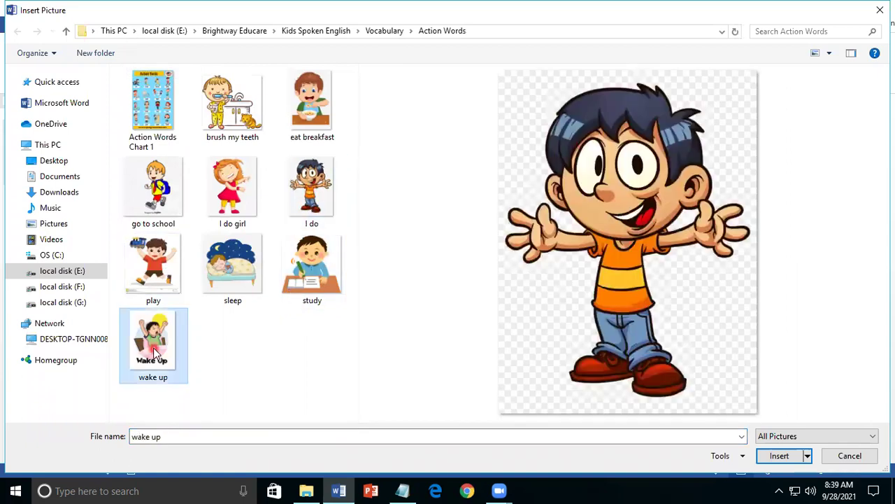
click(764, 466)
click(777, 459)
click(779, 459)
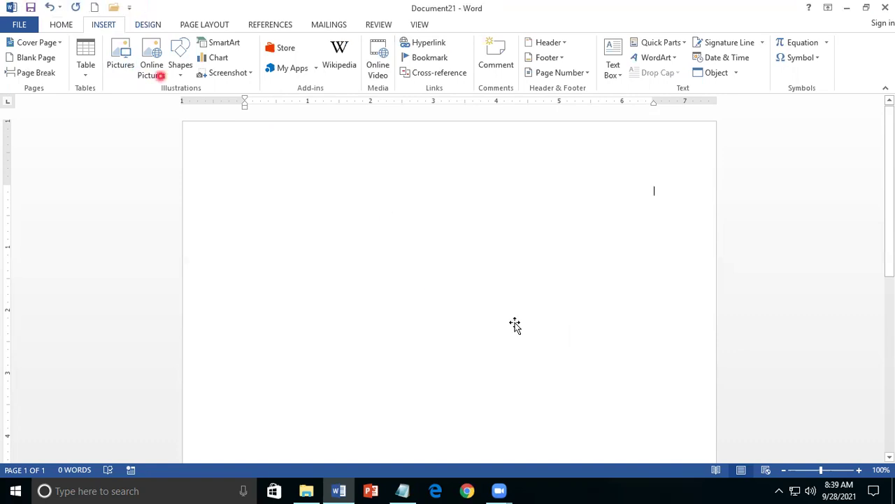
Step: Shrink the "wake up" picture proportionally by its lower corner to about 3.34" high and 2.58" wide
scroll(510, 349, up, 1)
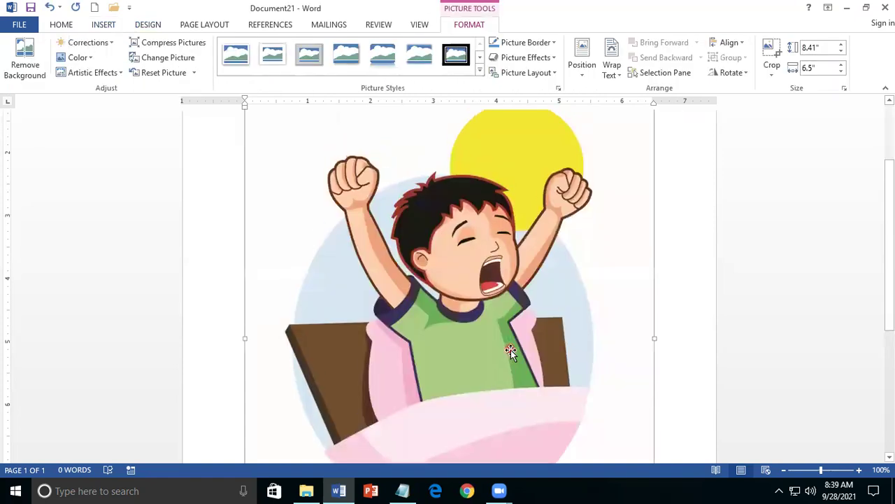
scroll(511, 350, down, 5)
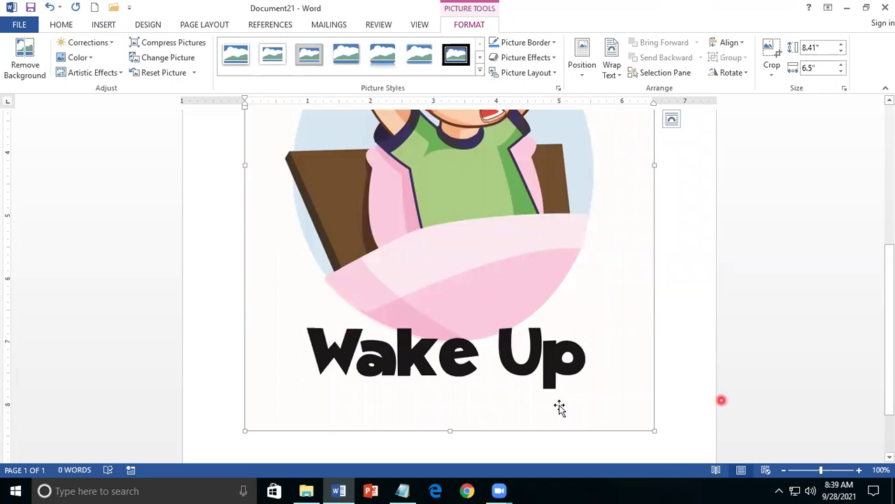
scroll(564, 385, up, 2)
scroll(414, 341, up, 5)
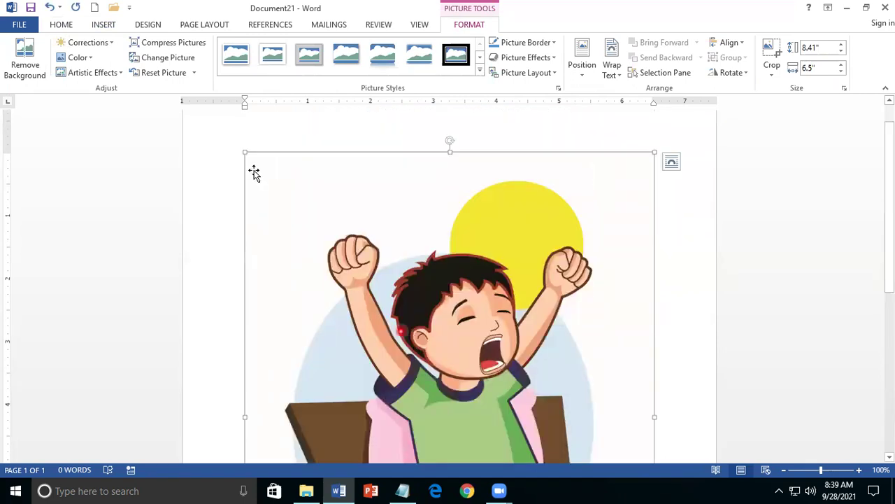
click(245, 152)
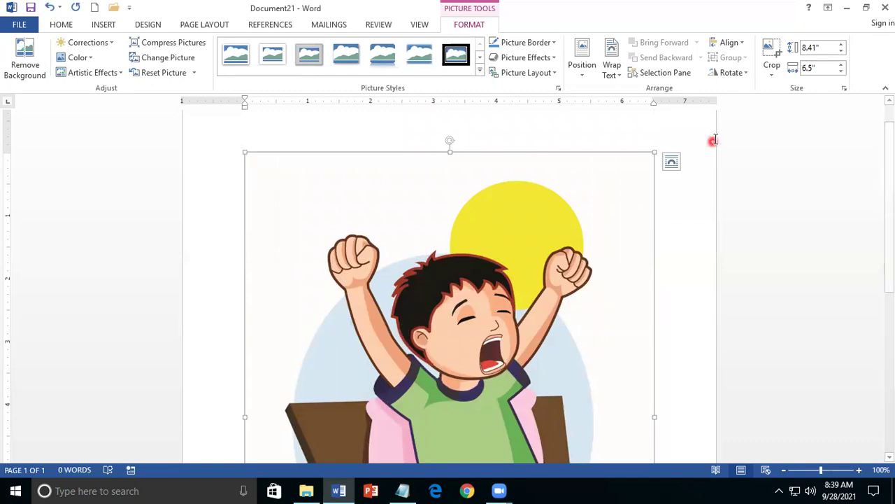
scroll(595, 317, down, 1)
scroll(595, 317, down, 8)
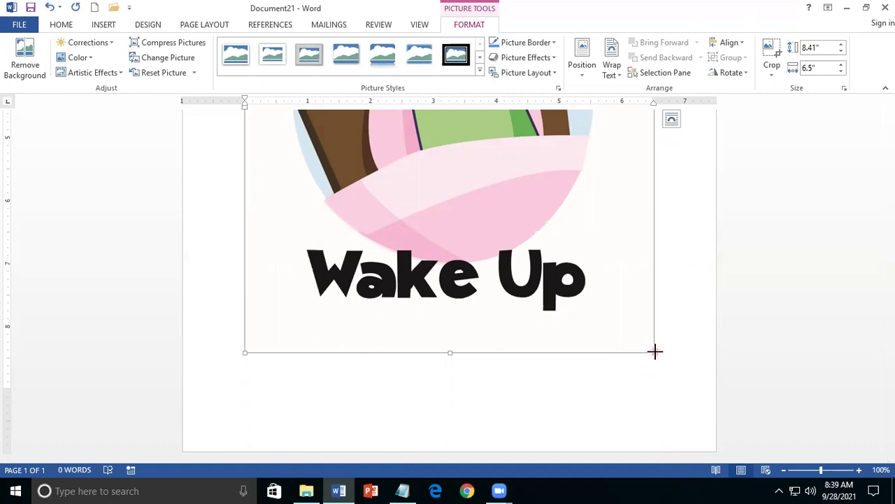
drag(655, 352, 475, 336)
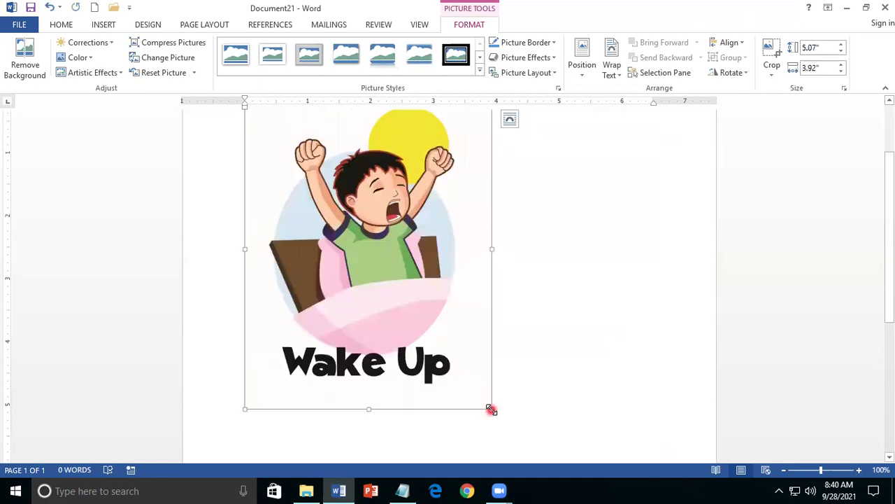
drag(492, 410, 491, 408)
drag(409, 263, 446, 349)
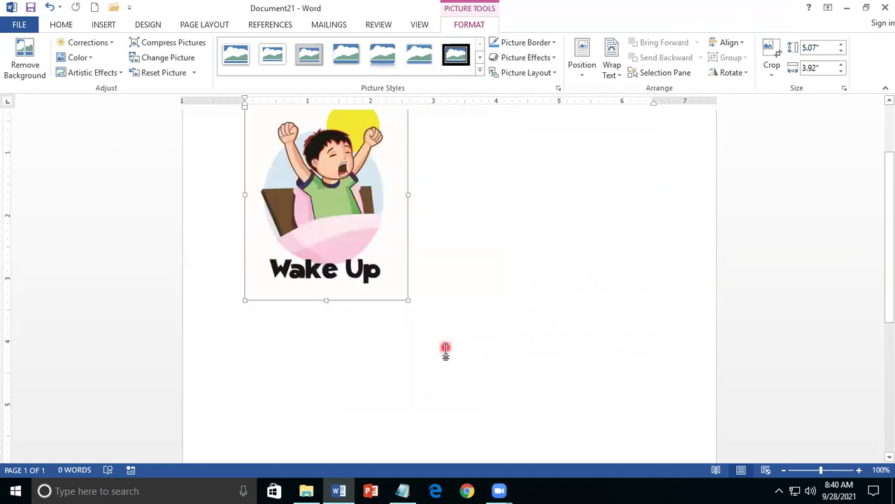
drag(462, 454, 463, 453)
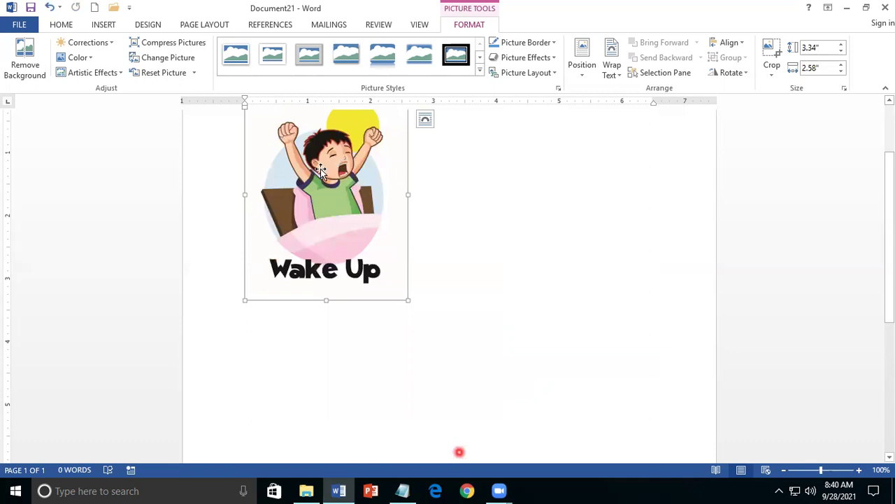
Step: Try to move the "wake up" picture into the empty area of the page beside it
click(318, 210)
click(520, 228)
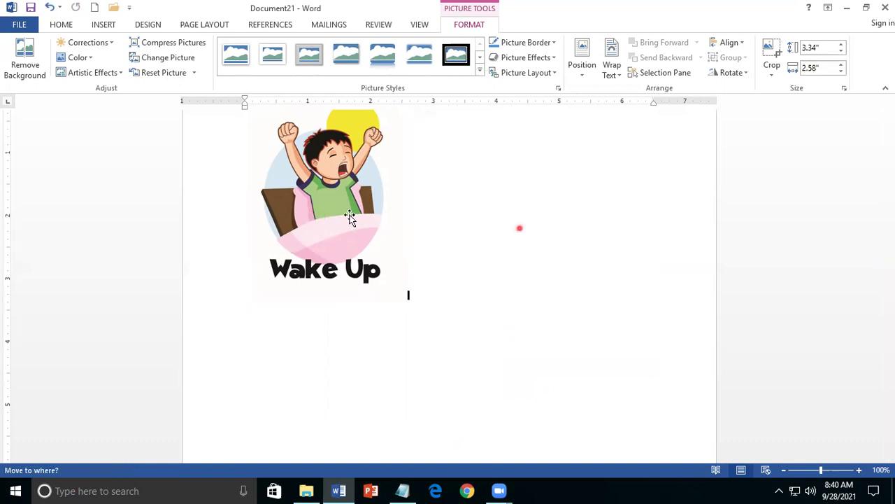
click(354, 221)
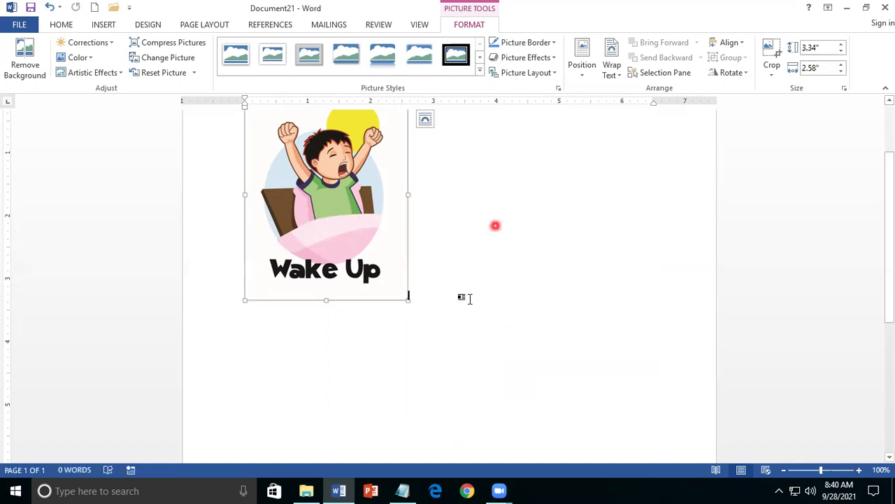
Step: Check the lesson's topic list in Notepad and return to the "wake up" picture in Word, keeping it selected
click(413, 490)
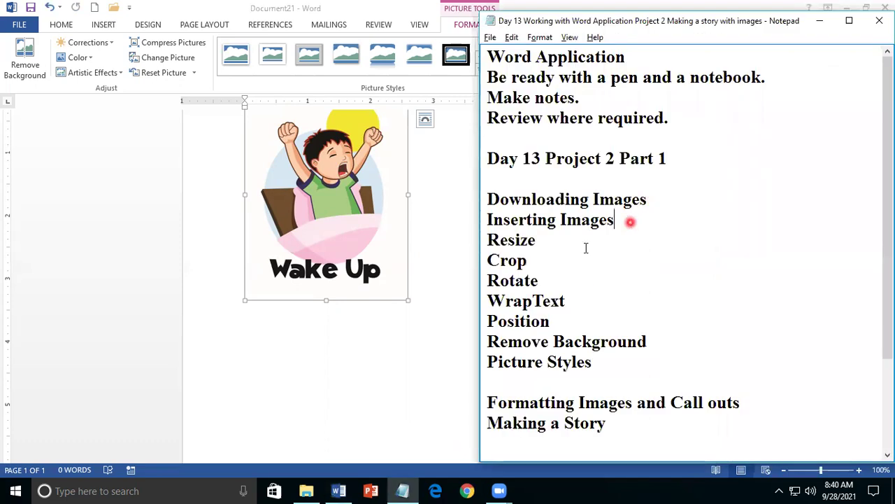
click(546, 237)
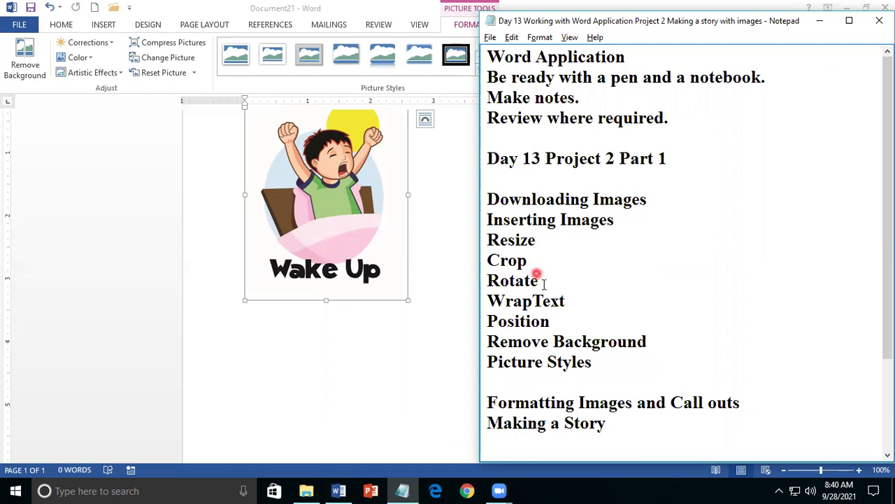
click(304, 217)
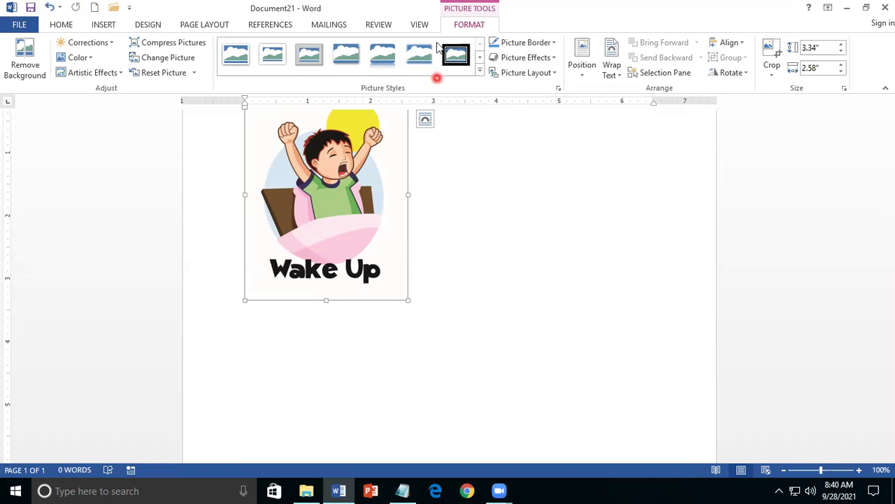
click(352, 201)
click(352, 202)
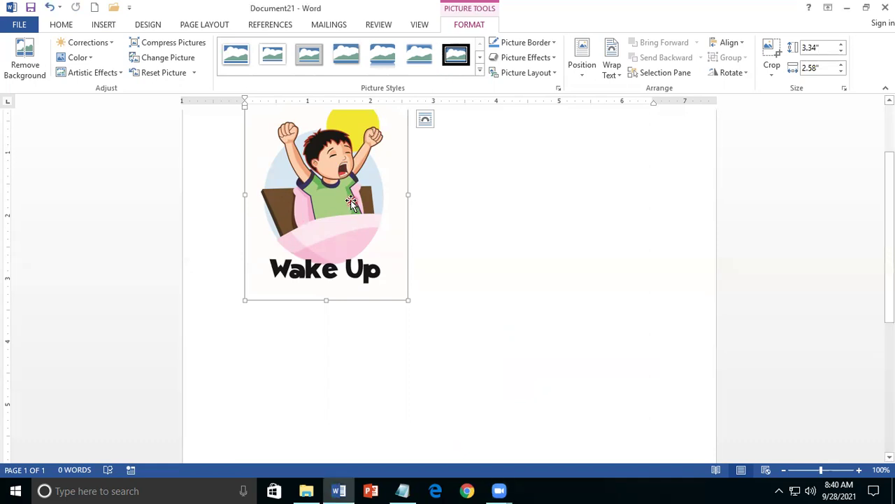
Step: Crop the blank strips off the lower and right edges of the "wake up" picture, to about 3.14" high and 2.28" wide
scroll(352, 203, up, 2)
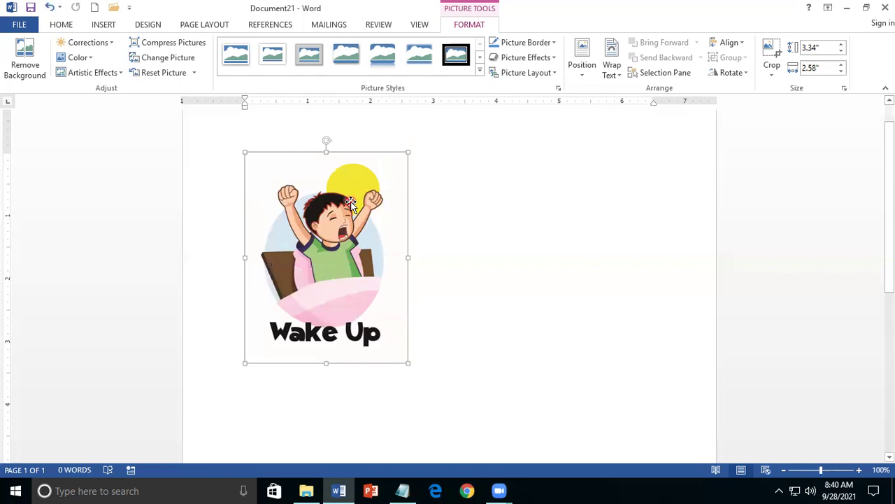
scroll(263, 120, down, 1)
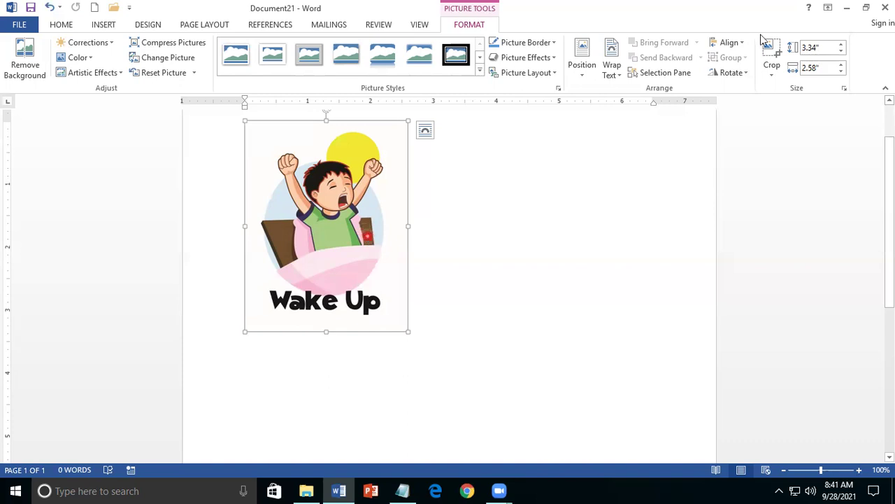
click(773, 70)
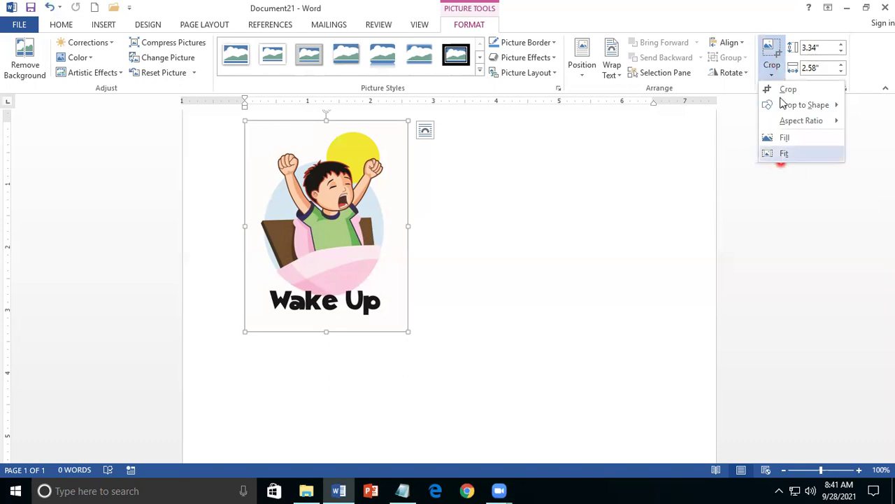
click(772, 49)
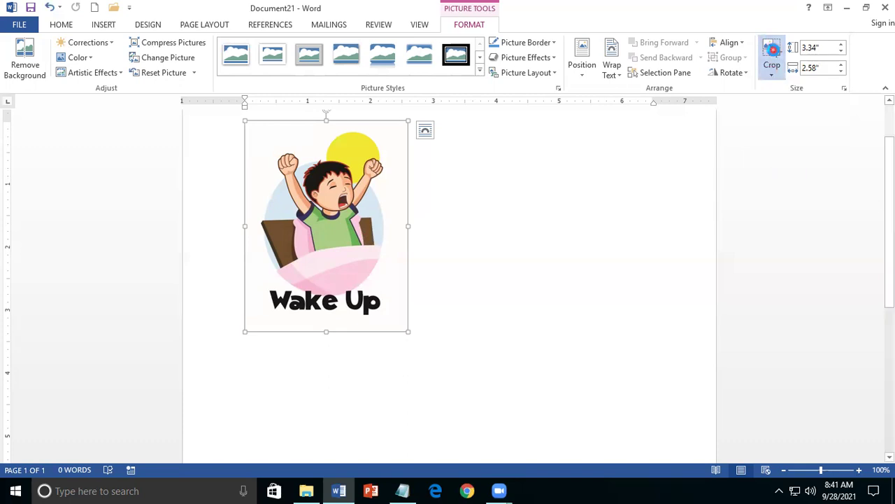
click(773, 49)
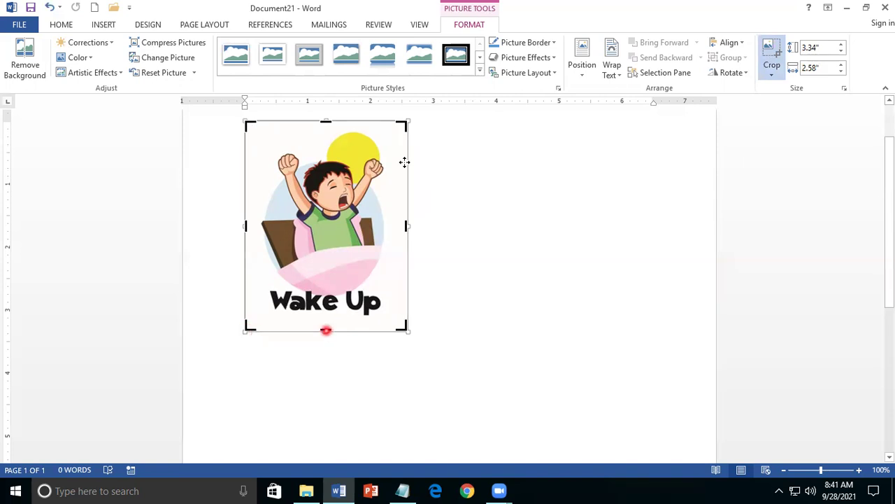
drag(327, 330, 328, 319)
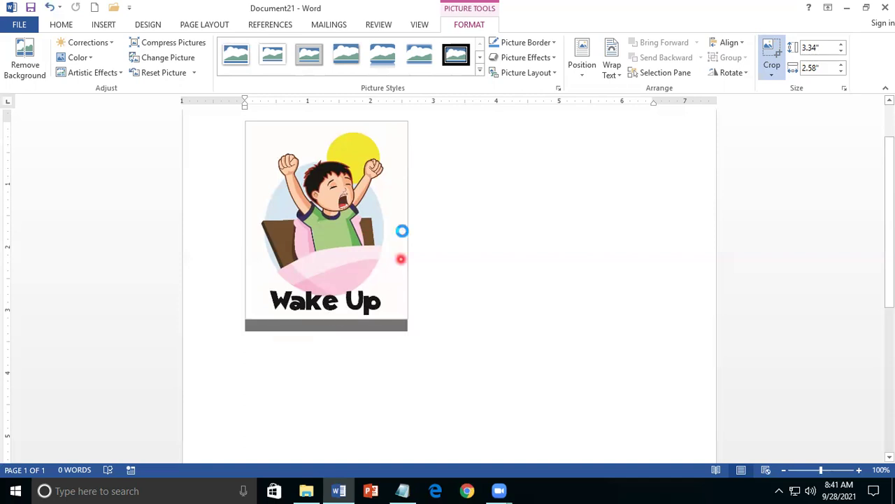
drag(405, 215, 389, 219)
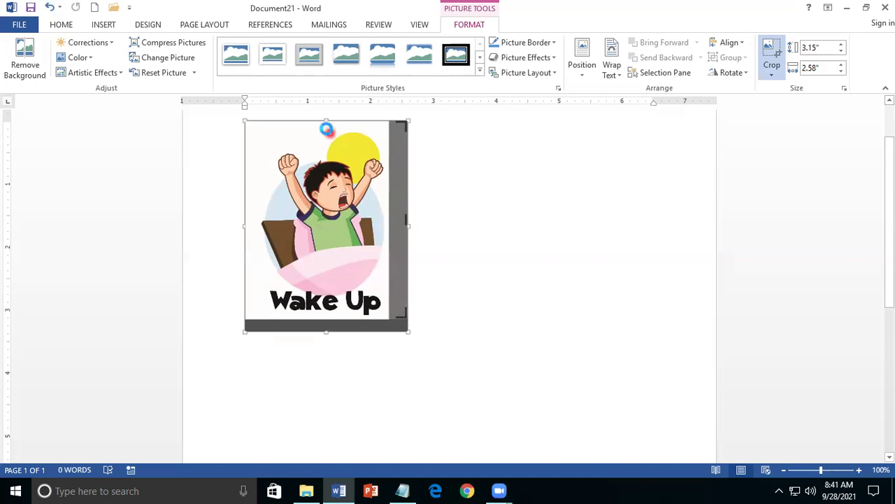
Step: Crop the upper and left edges of the "wake up" picture to about 3" high and 2.06" wide, and apply the crop
drag(319, 121, 330, 182)
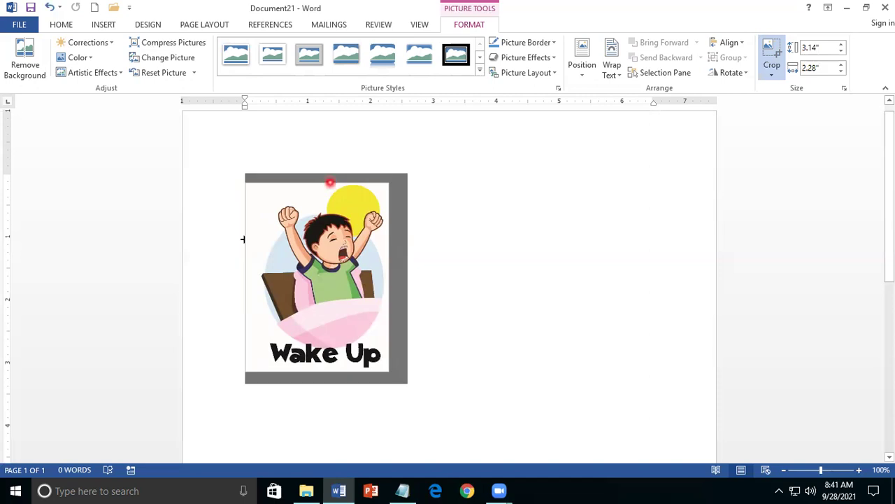
drag(244, 237, 259, 239)
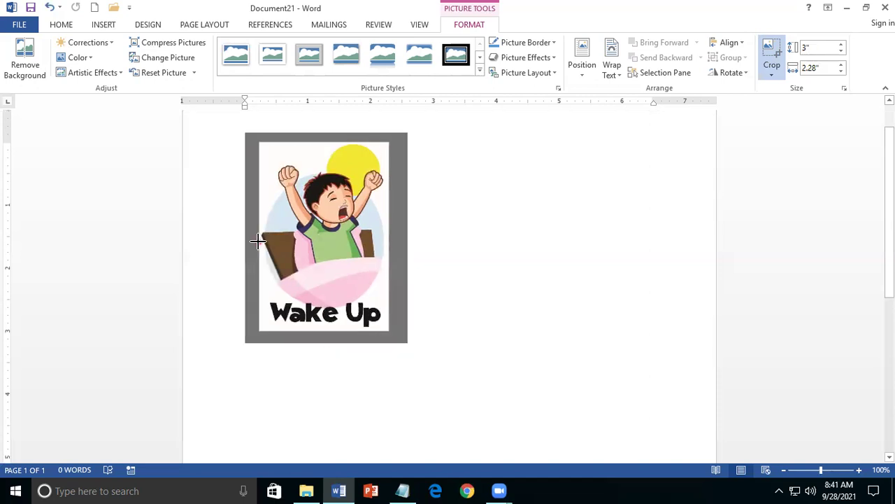
click(286, 93)
click(353, 212)
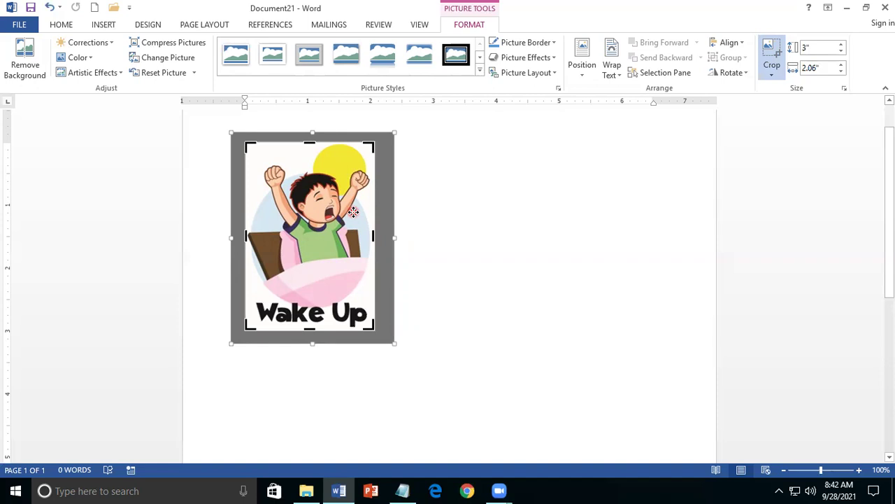
click(530, 212)
click(530, 212)
click(311, 180)
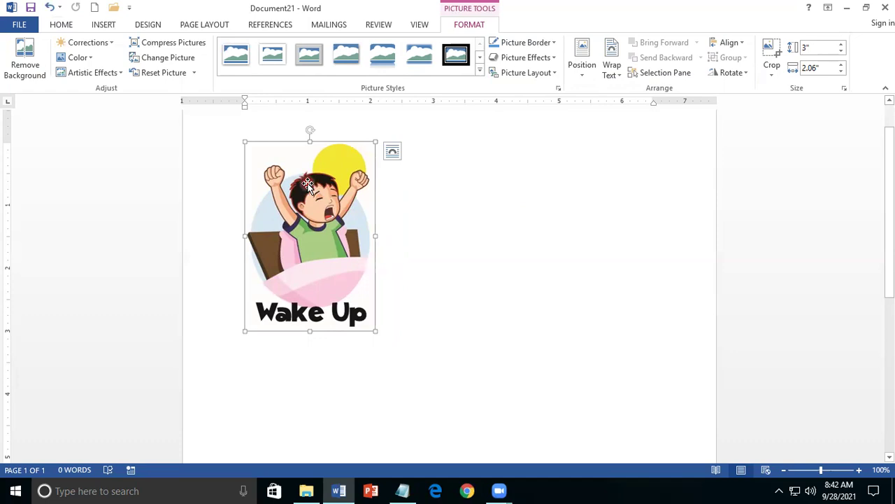
Step: Review the Resize and Crop topics in the Notepad lesson list and return to the "wake up" picture in Word
click(403, 491)
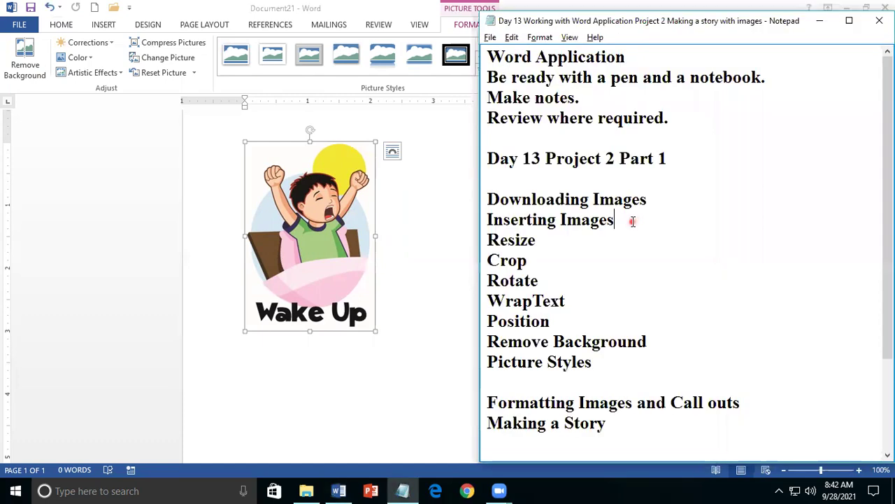
click(559, 239)
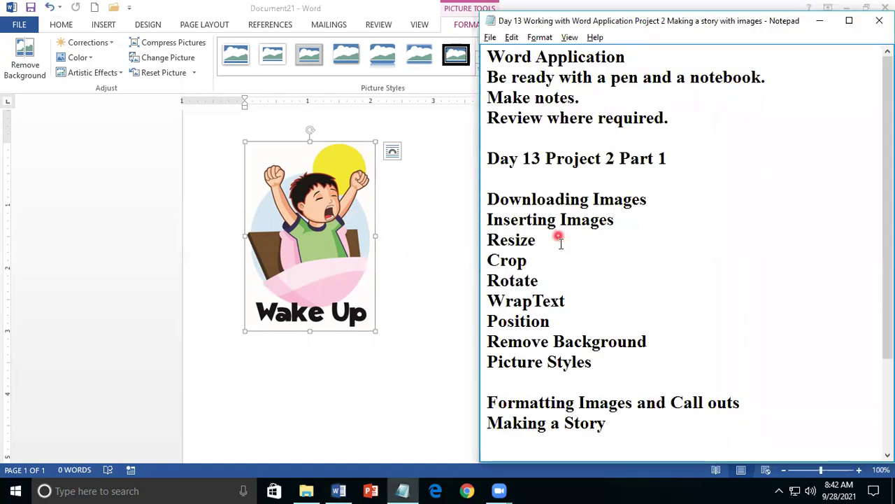
click(556, 239)
click(547, 240)
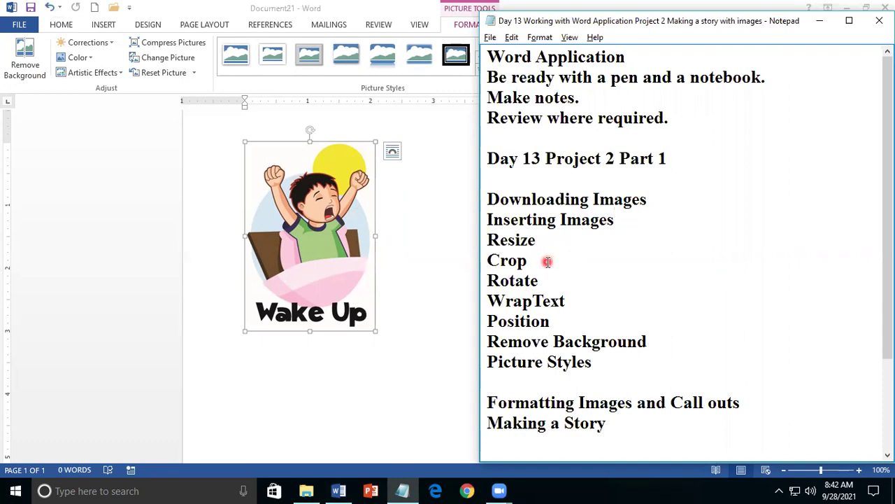
click(548, 261)
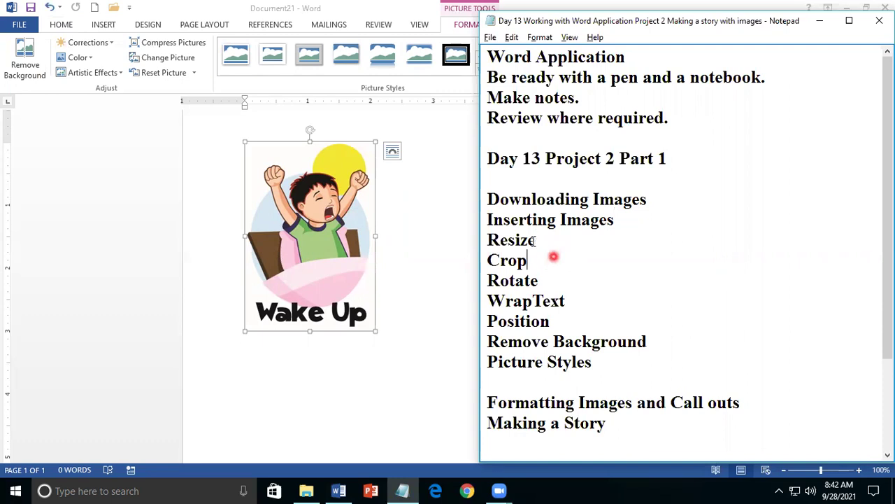
click(301, 236)
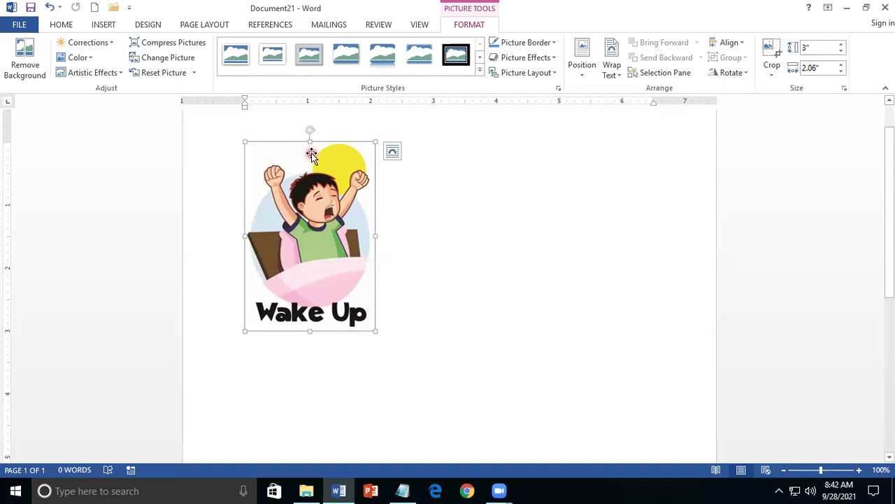
Step: Rotate the "wake up" picture freehand by its rotation handle through several angles until it is upside down
drag(310, 130, 310, 131)
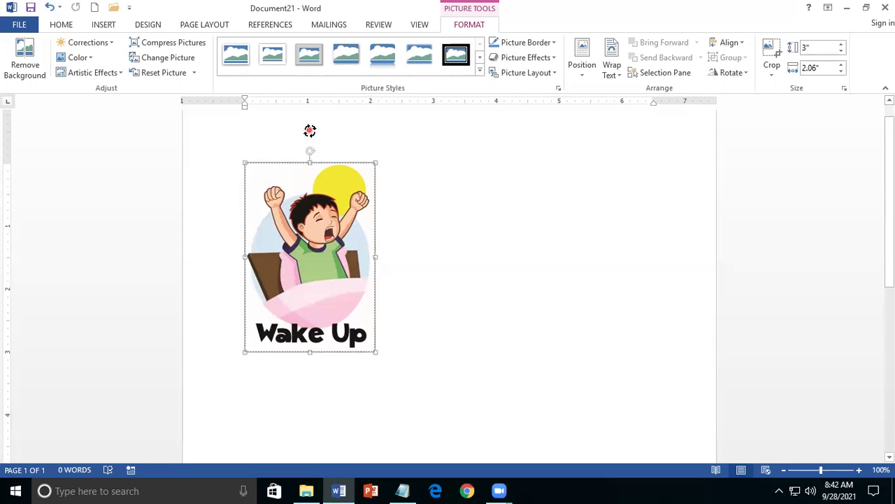
scroll(309, 133, up, 1)
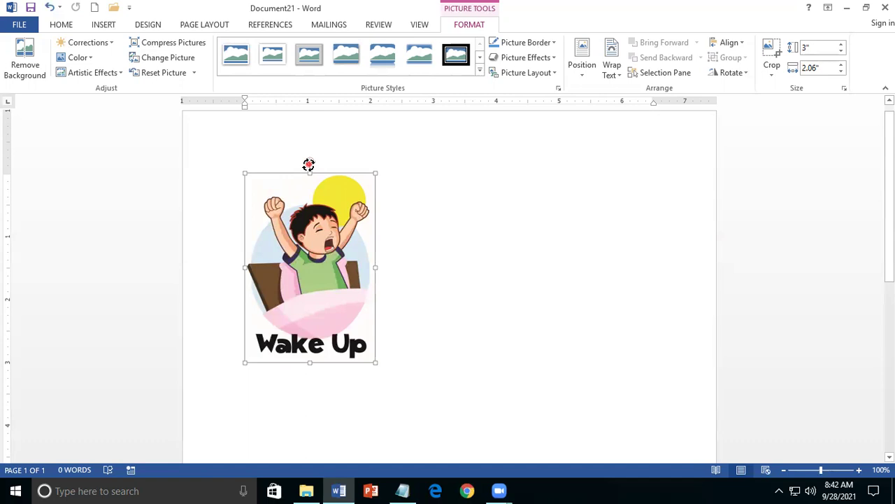
drag(309, 165, 493, 189)
key(Escape)
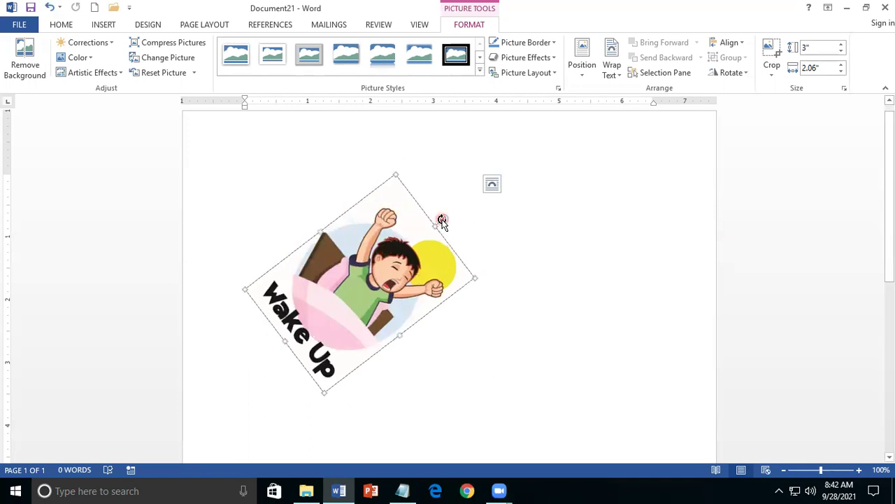
mouse_move(442, 220)
mouse_down()
mouse_move(452, 253)
mouse_move(426, 315)
mouse_up()
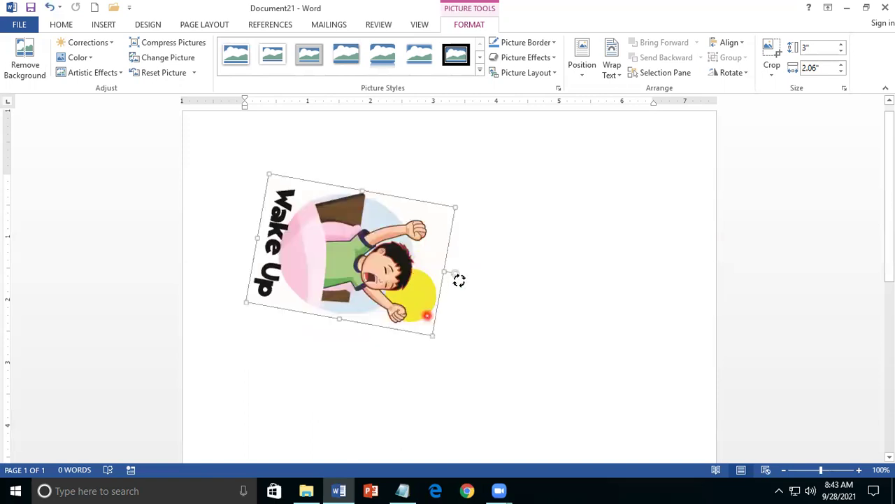
drag(459, 279, 455, 319)
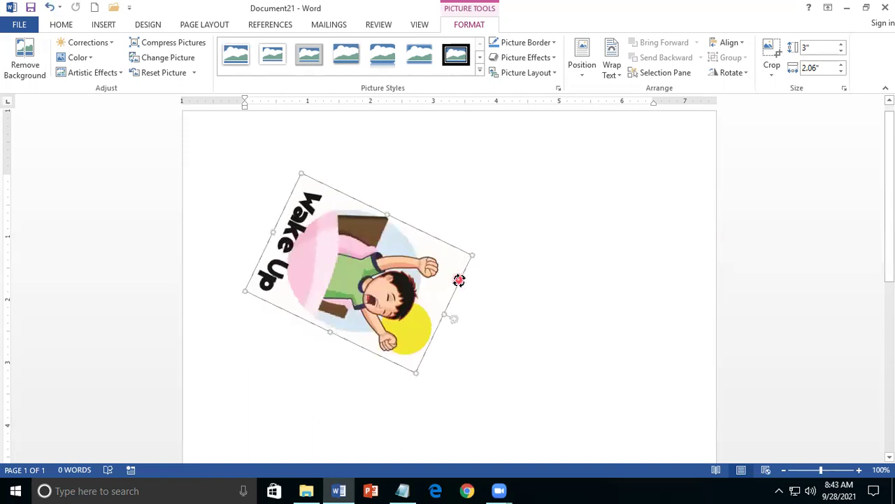
click(454, 318)
drag(454, 318, 359, 358)
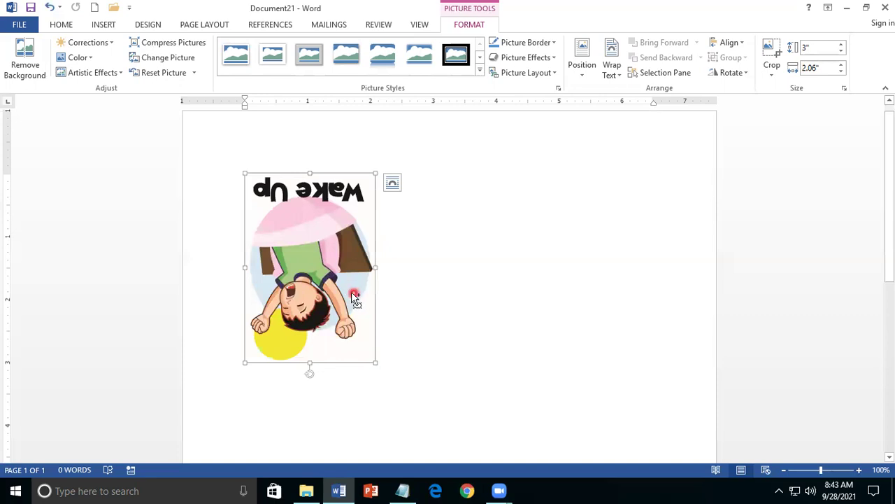
Step: Undo the freehand rotations of the "wake up" picture and keep the picture selected
key(ctrl+z)
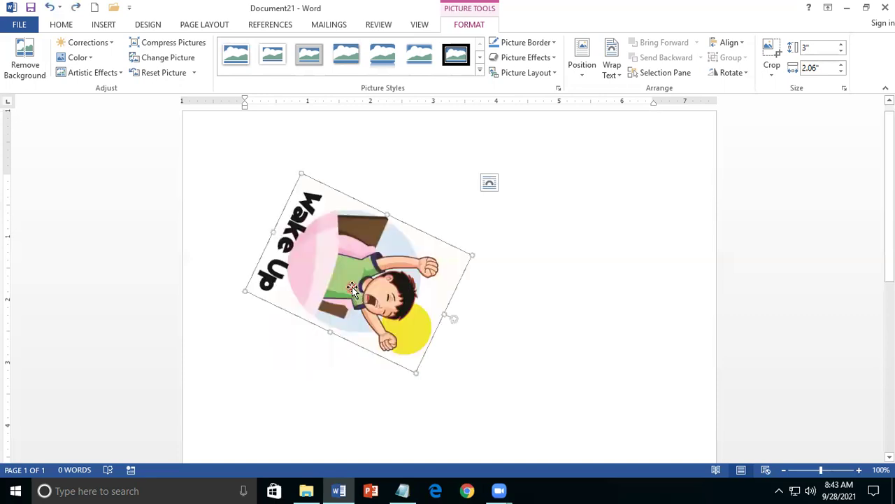
key(ctrl+z)
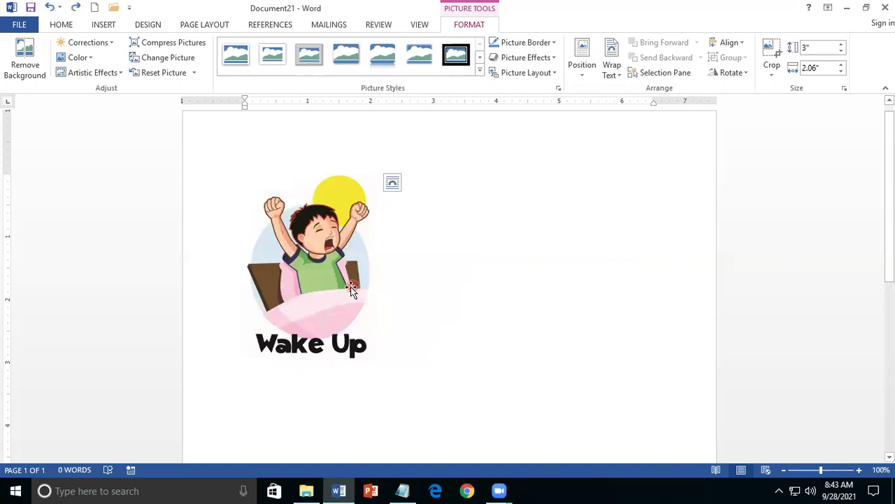
click(350, 288)
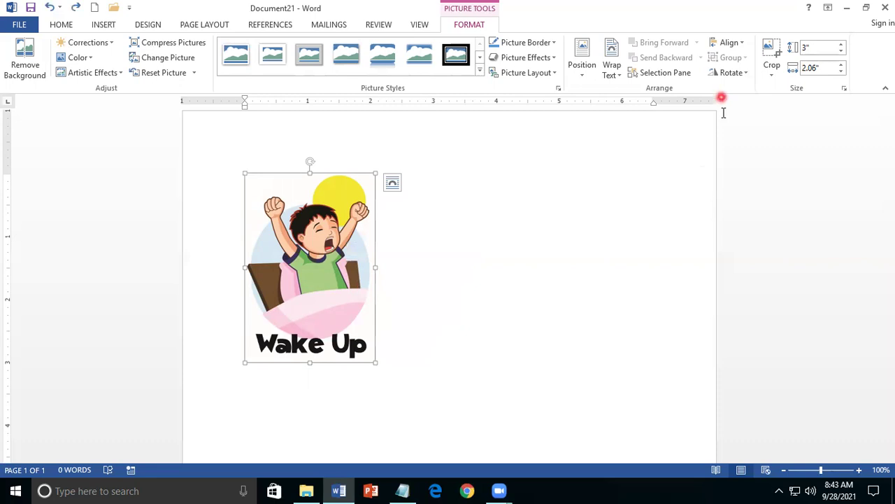
Step: Preview the rotate and flip options on the "wake up" picture, including Flip Horizontal, without applying any
scroll(724, 110, down, 1)
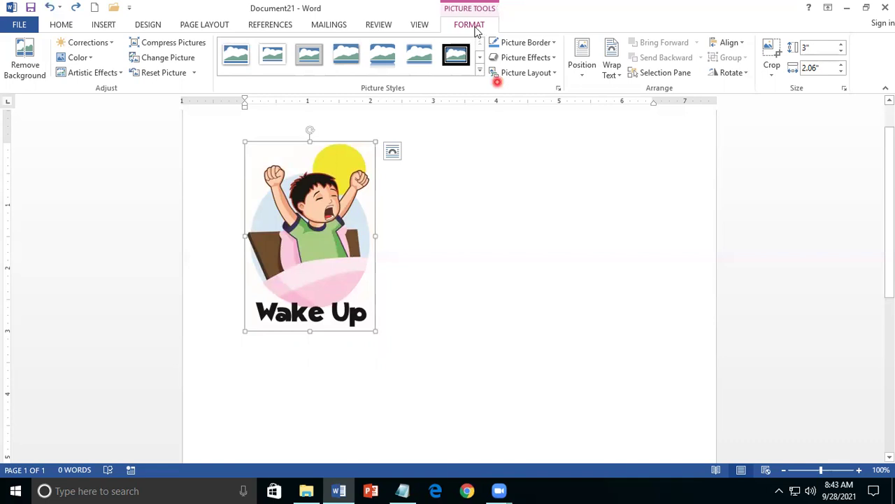
click(731, 74)
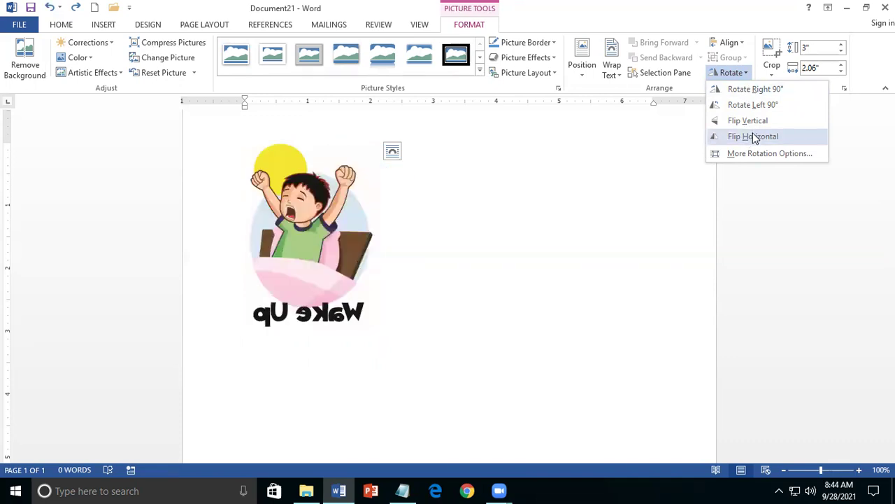
click(447, 271)
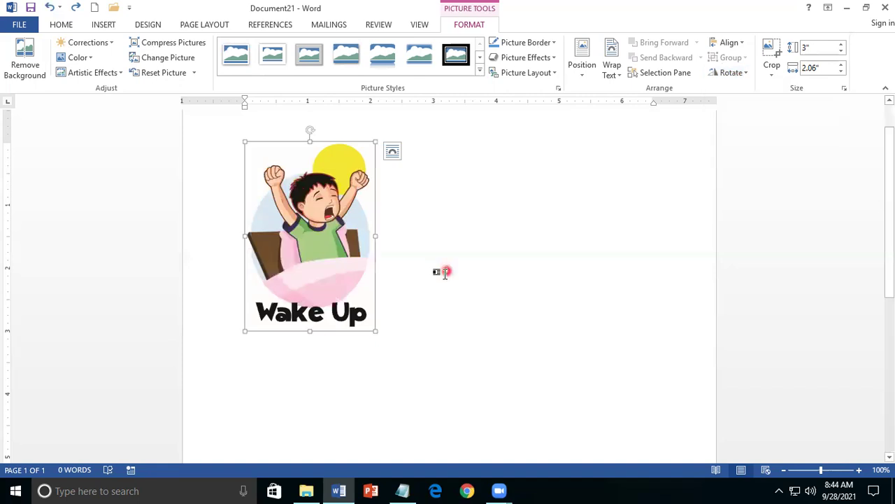
Step: Go through the lesson topics in Notepad from Inserting Images to Rotate, and go back to the Word document
click(404, 491)
click(628, 220)
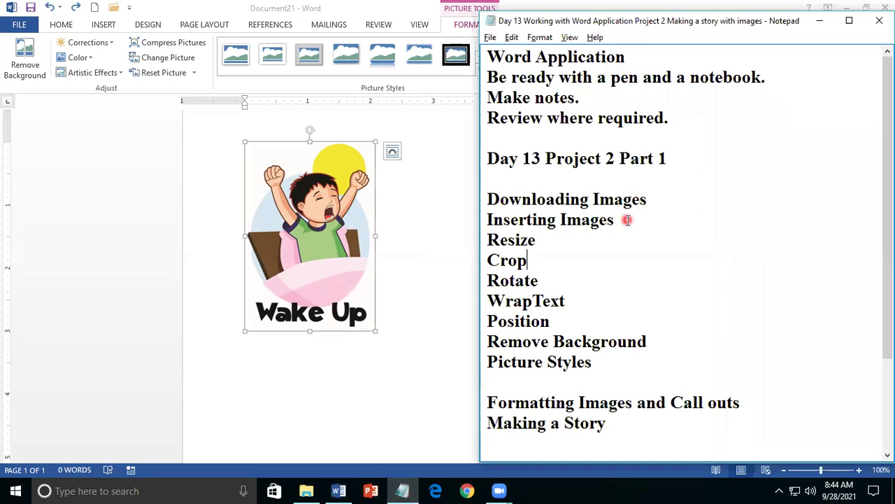
click(597, 221)
click(540, 240)
click(534, 261)
click(555, 280)
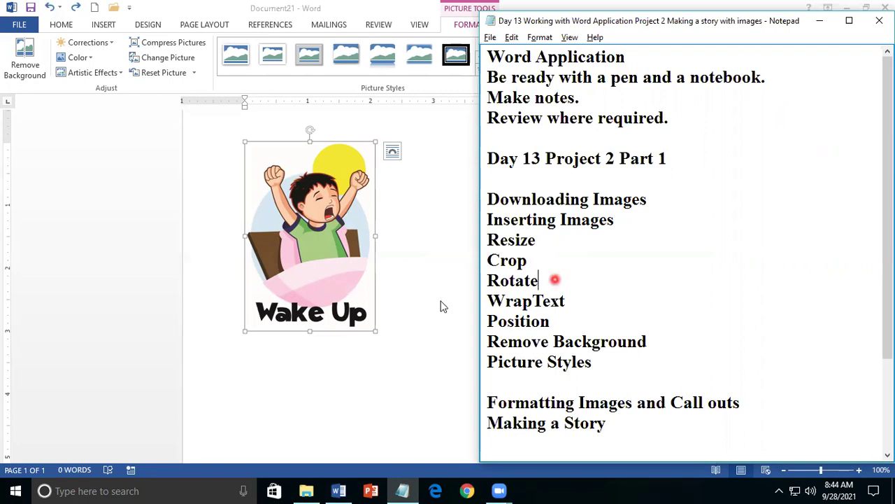
click(343, 261)
click(344, 268)
Step: Set the text wrapping of the "wake up" picture to In Front of Text
click(327, 215)
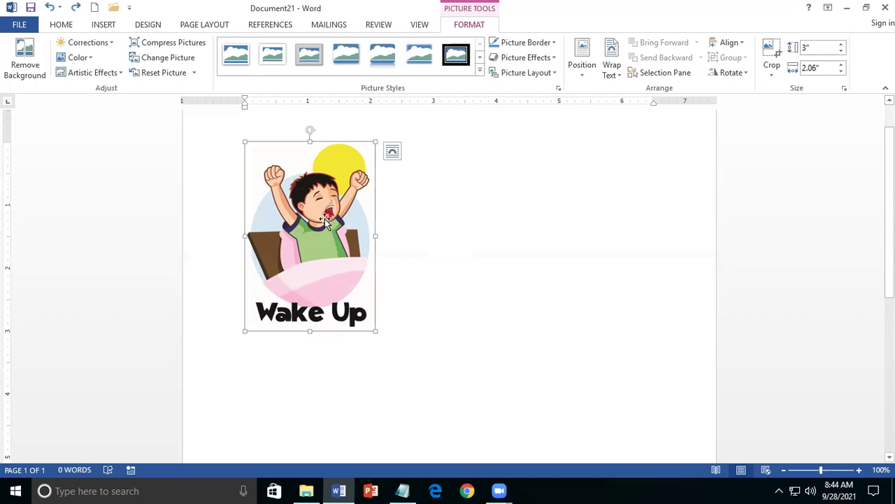
click(374, 225)
mouse_move(333, 216)
mouse_down()
mouse_move(464, 214)
mouse_move(330, 213)
mouse_up()
click(617, 72)
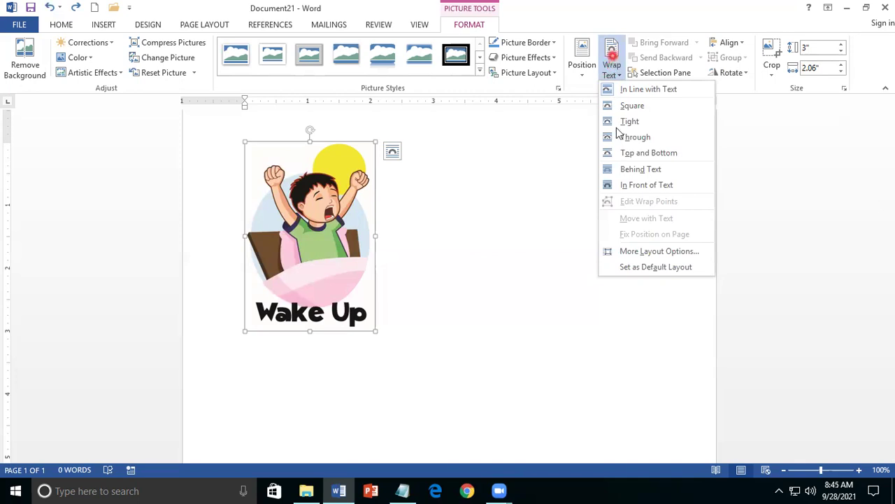
click(632, 186)
Step: Move the "wake up" picture freely around the page and leave it near the page's upper left, slightly into the margin
drag(294, 244, 435, 240)
drag(583, 223, 340, 281)
drag(300, 213, 543, 206)
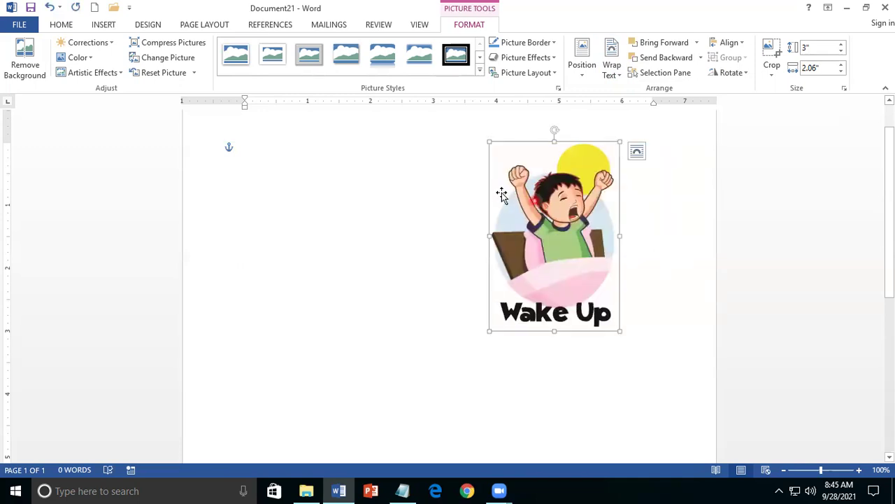
drag(501, 203, 355, 190)
drag(456, 218, 264, 232)
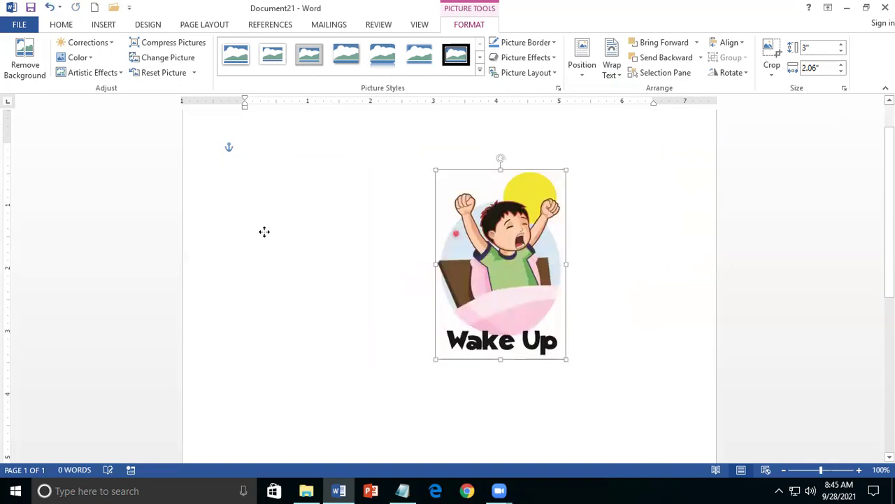
Step: Move the "wake up" picture around the page and leave it about 0.7 inch inside the page's left margin
click(618, 75)
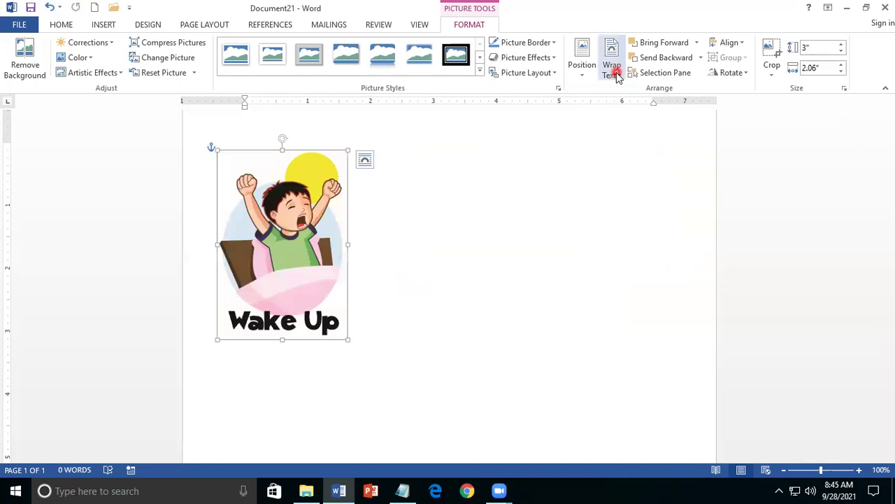
click(275, 233)
drag(275, 212, 397, 197)
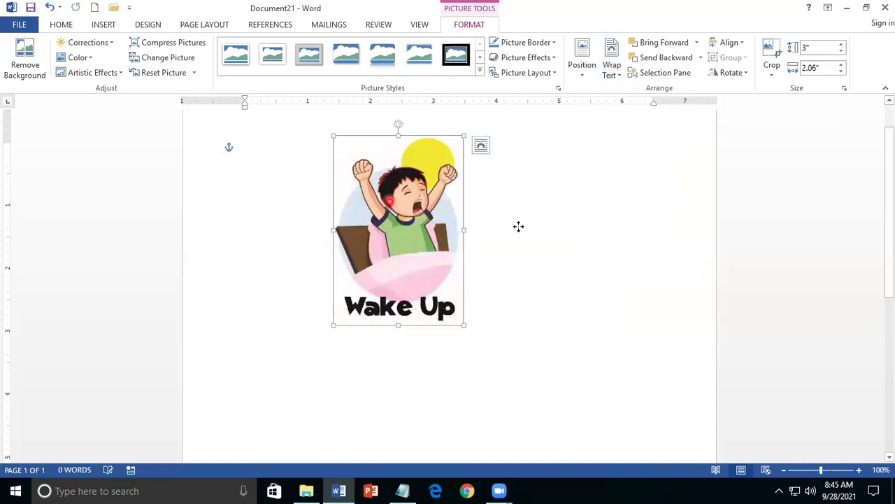
drag(518, 226, 348, 234)
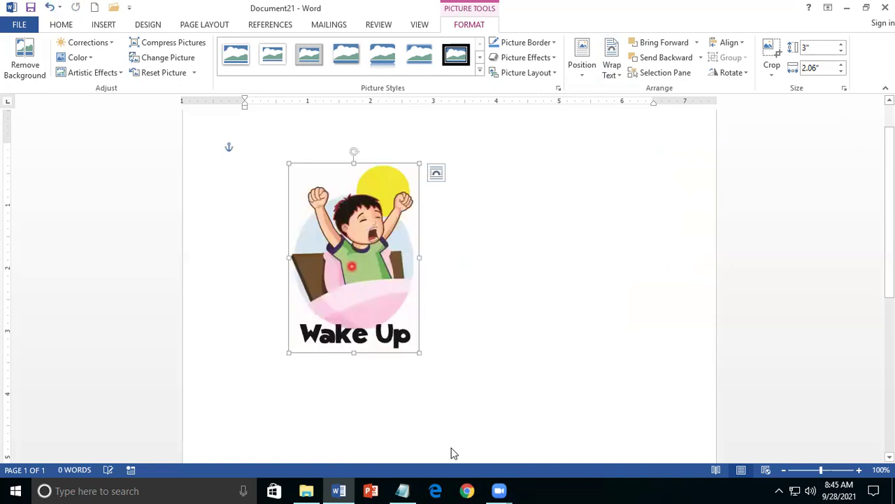
Step: Check the lesson topic list in Notepad and go back to the picture in the Word document
key(alt+Tab)
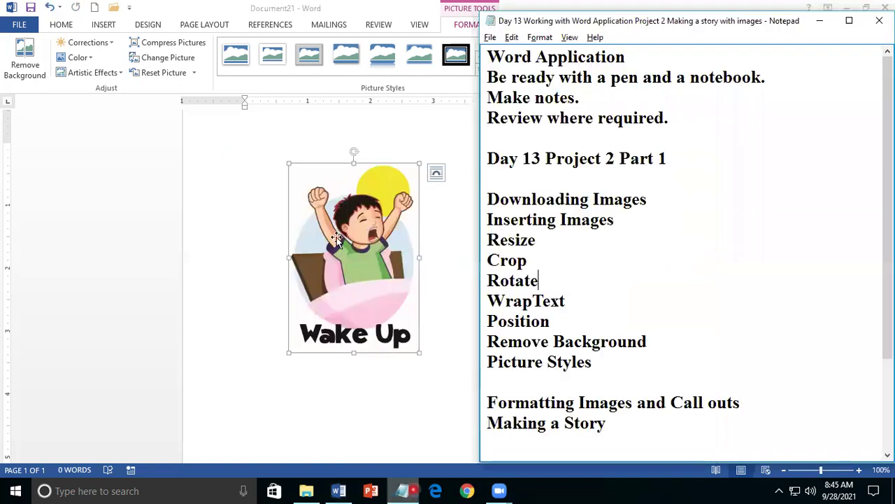
key(alt+Tab)
click(351, 259)
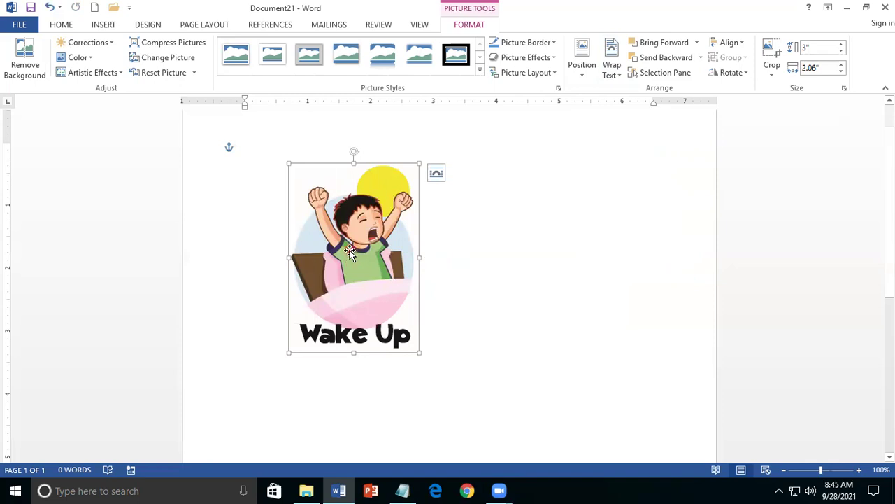
click(301, 255)
Step: Insert the "I do" boy picture from the Action Words folder
click(97, 29)
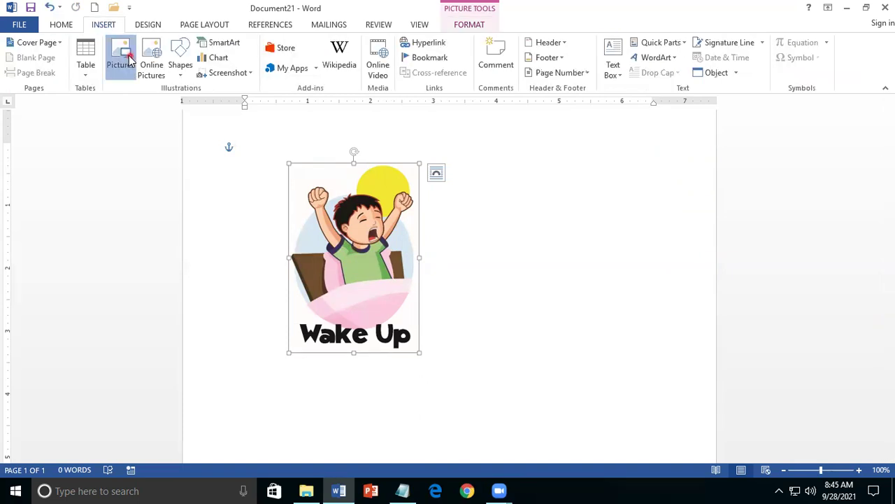
click(129, 55)
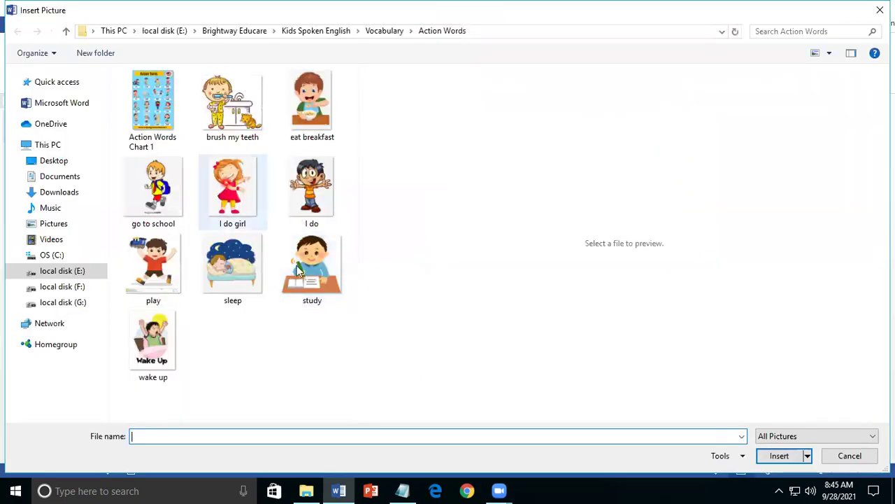
click(295, 202)
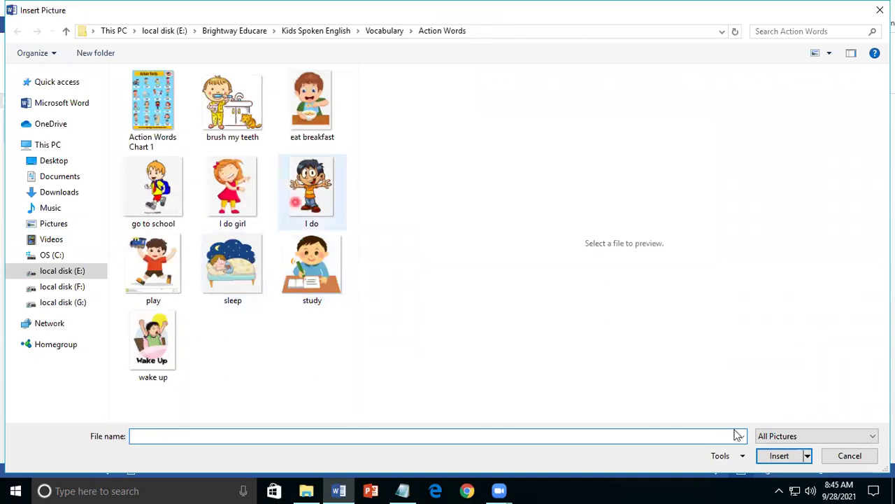
click(777, 456)
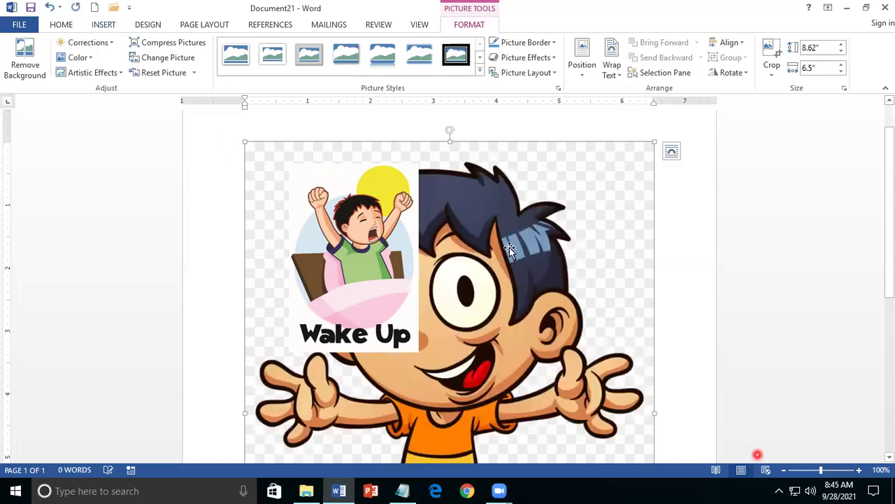
Step: Shrink the "I do" boy picture proportionally to about 2.68" high and 2.02" wide
scroll(510, 249, down, 3)
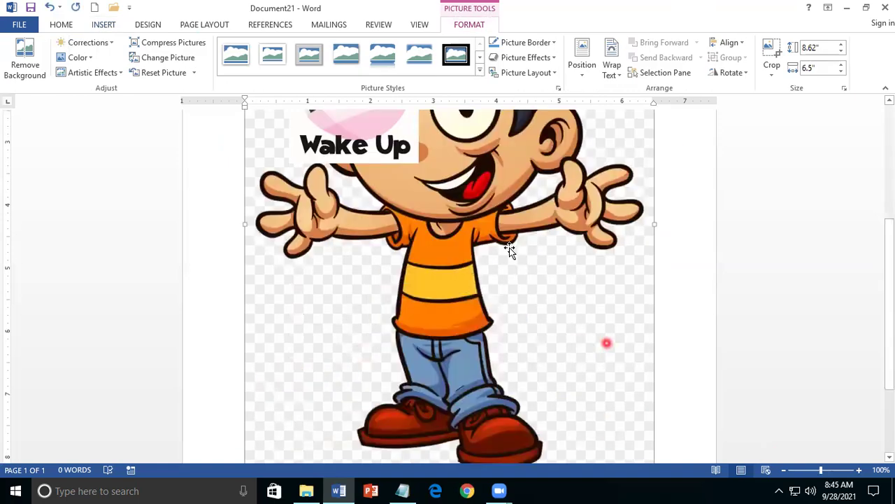
scroll(510, 250, down, 2)
drag(655, 366, 428, 275)
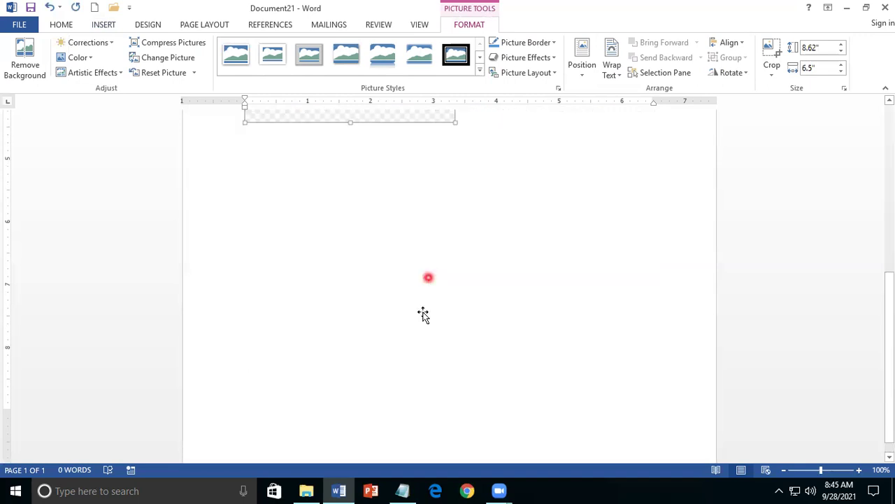
scroll(424, 314, up, 5)
click(253, 177)
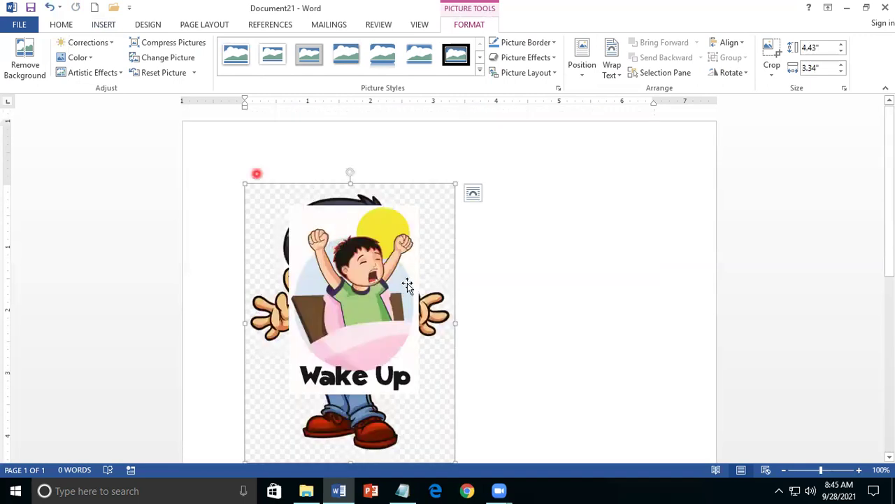
scroll(407, 283, down, 3)
click(452, 342)
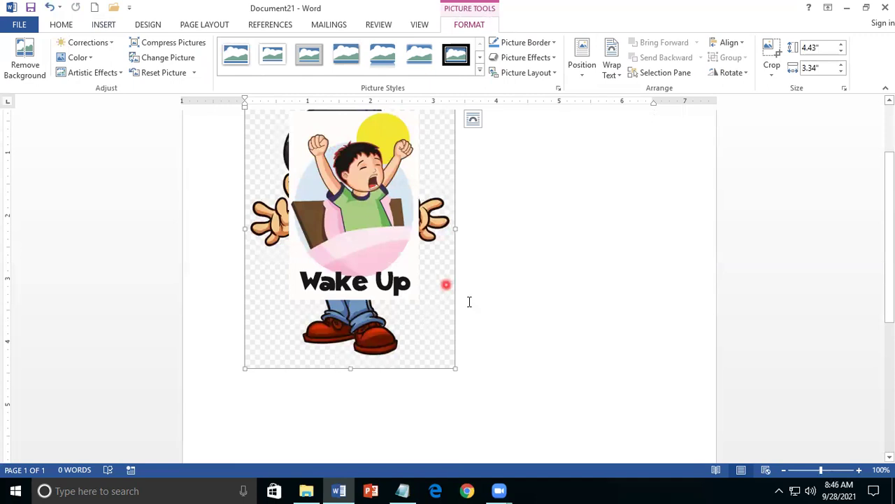
scroll(469, 301, down, 2)
drag(455, 304, 453, 303)
drag(392, 217, 360, 193)
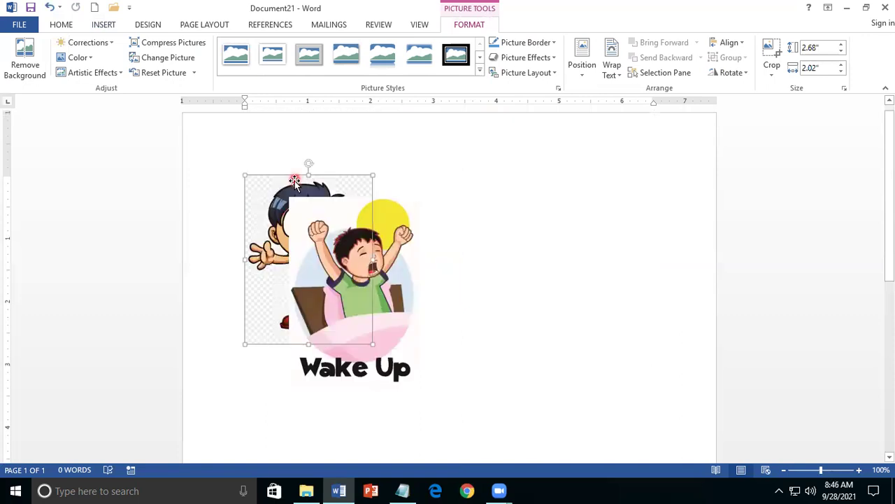
Step: Set the boy picture's text wrapping to In Front of Text and move it to the right of the "wake up" picture
click(613, 72)
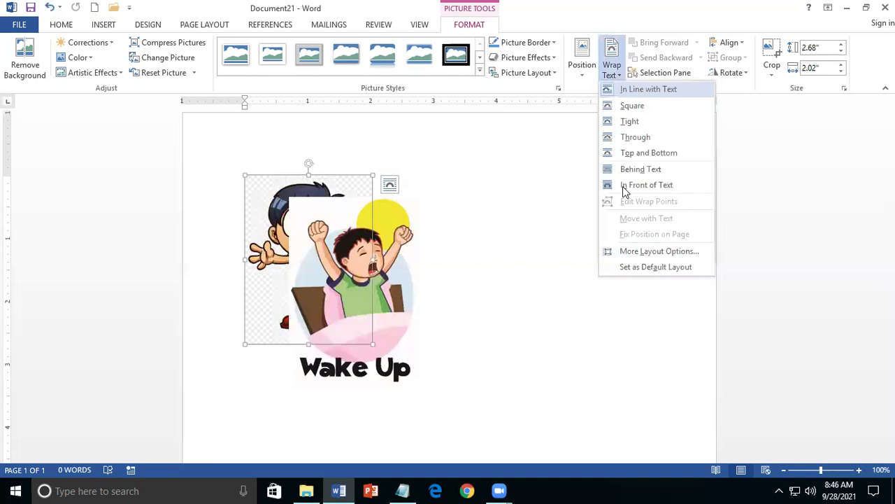
click(294, 231)
drag(294, 231, 425, 231)
drag(525, 237, 527, 238)
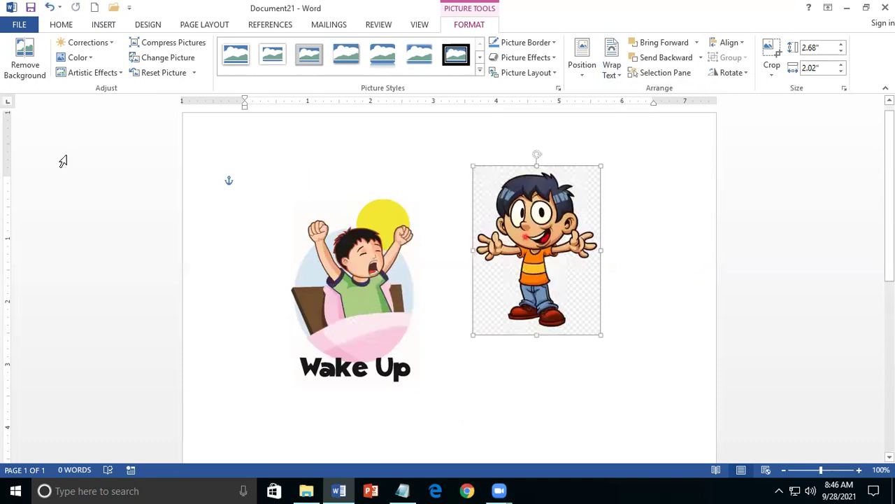
Step: Insert the "I do girl" picture from the Action Words folder
click(110, 26)
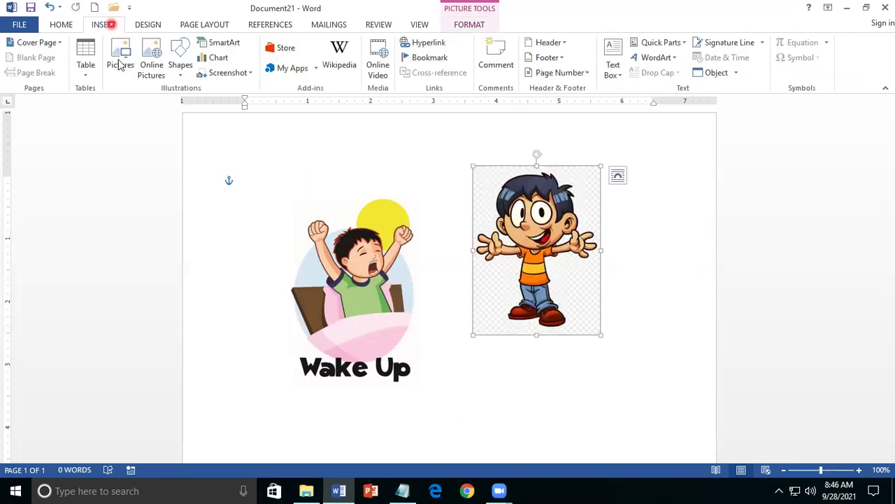
click(121, 64)
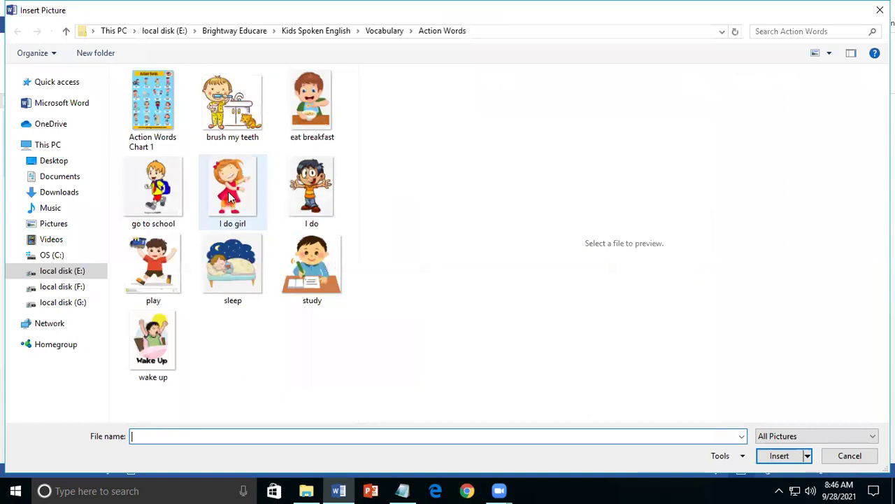
click(228, 198)
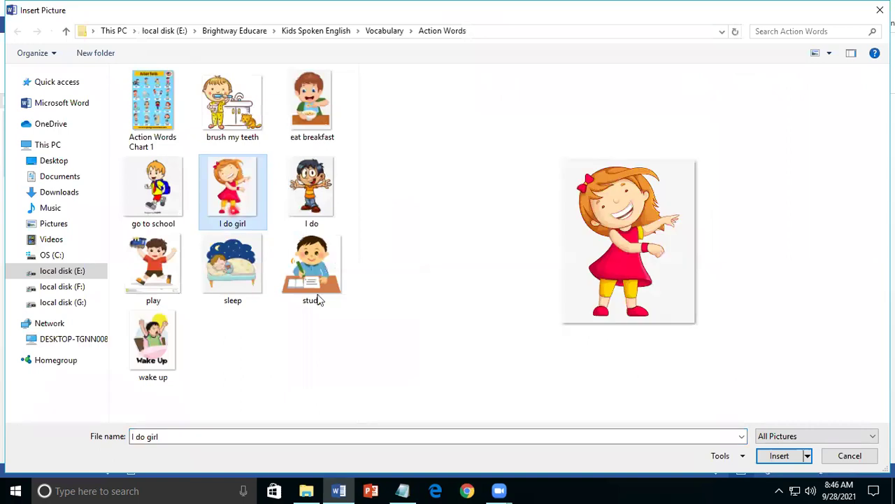
click(781, 459)
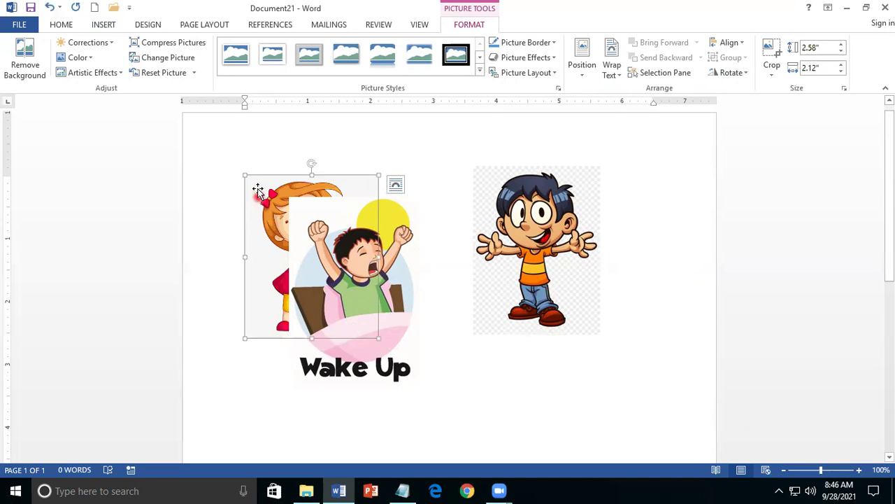
Step: Set the girl picture's text wrapping to In Front of Text and move it between the other two pictures, overlapping both
click(616, 70)
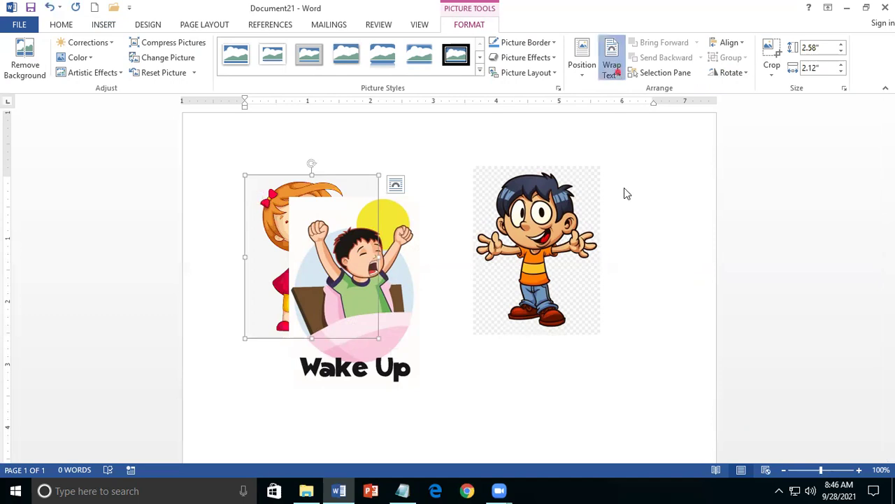
click(626, 185)
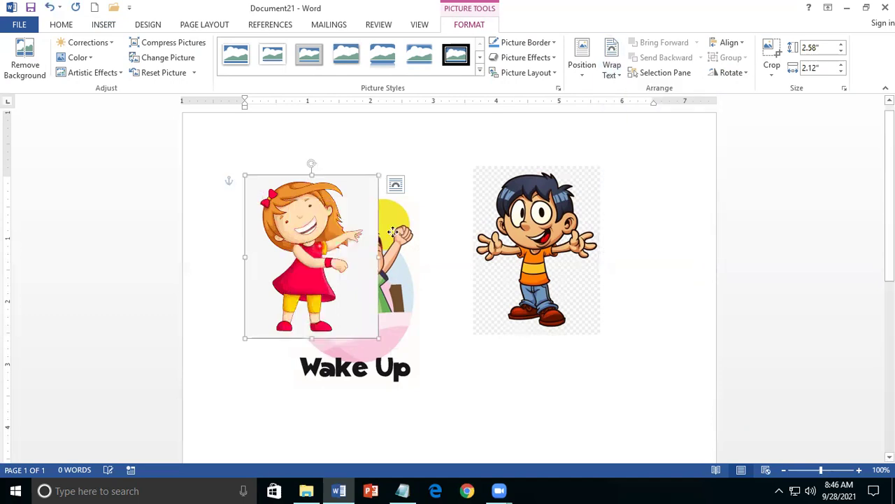
drag(319, 253, 434, 274)
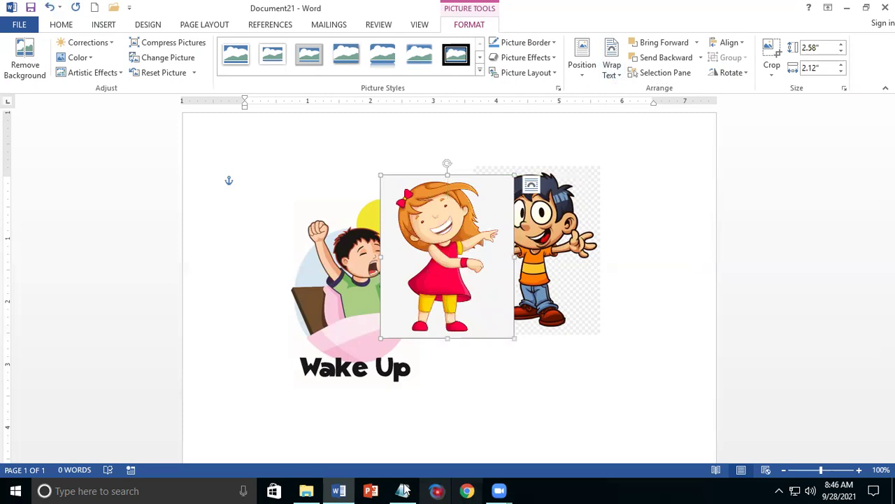
Step: Check the lesson topics in Notepad, return to the Word document and preview the Position layouts for the girl picture
click(403, 490)
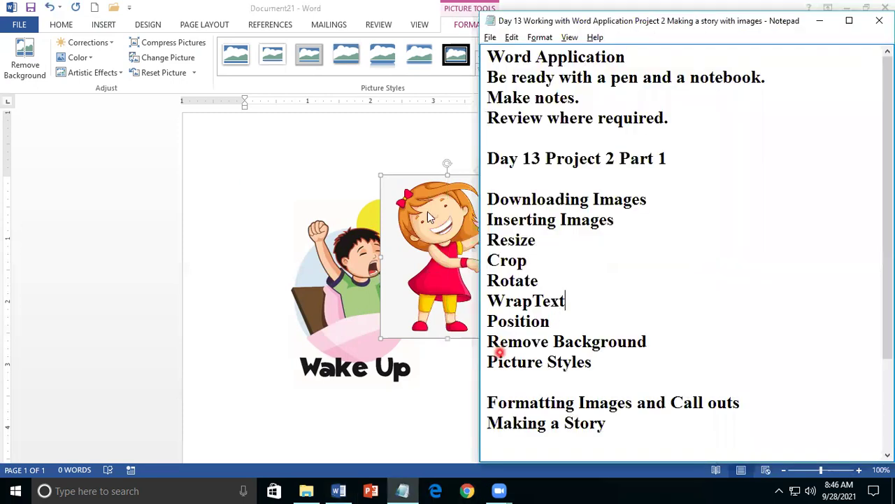
click(275, 4)
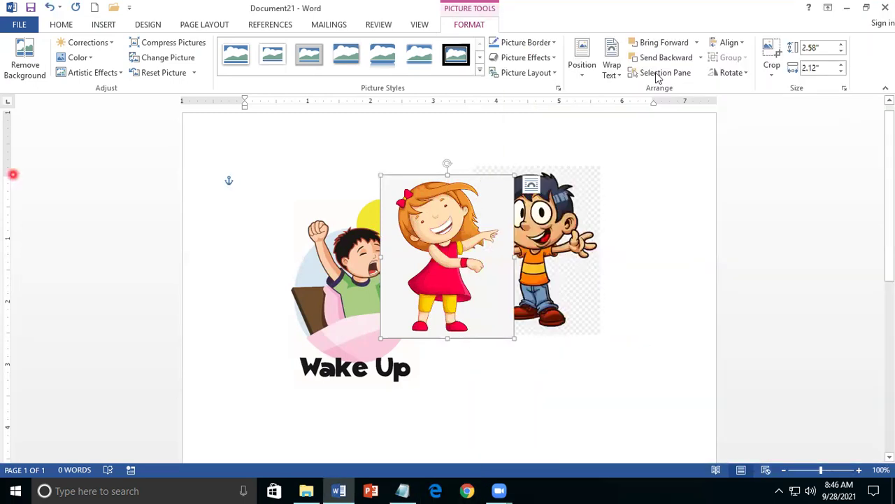
click(613, 70)
click(613, 70)
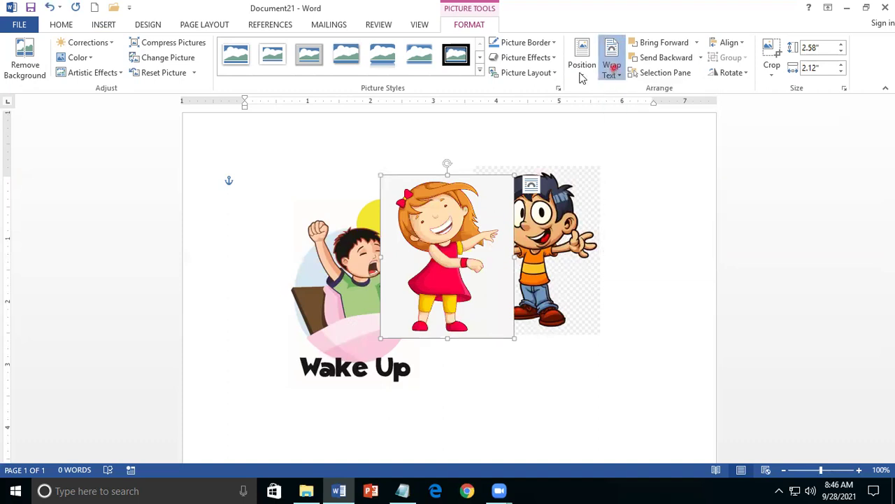
click(662, 43)
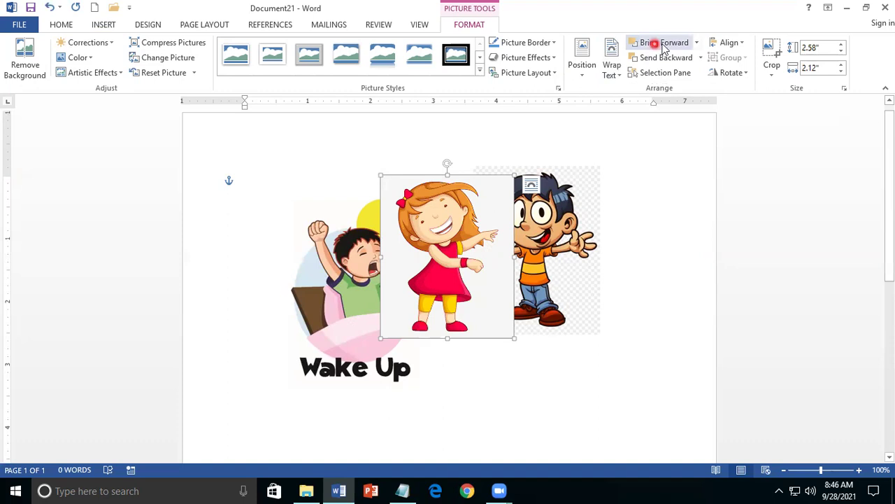
click(585, 80)
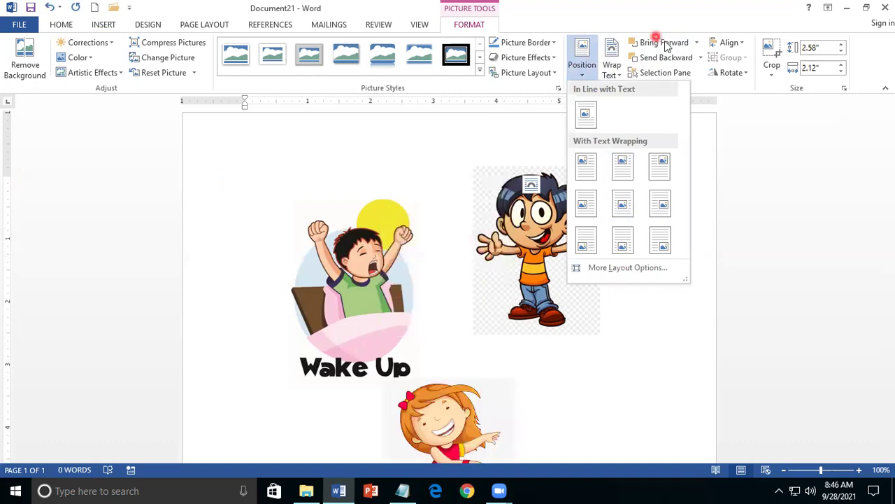
Step: Rearrange the pictures so the boy overlaps the right part of the "wake up" picture and the girl overlaps the boy's right side
drag(441, 238, 410, 245)
drag(473, 260, 426, 250)
drag(364, 242, 546, 234)
drag(398, 255, 347, 256)
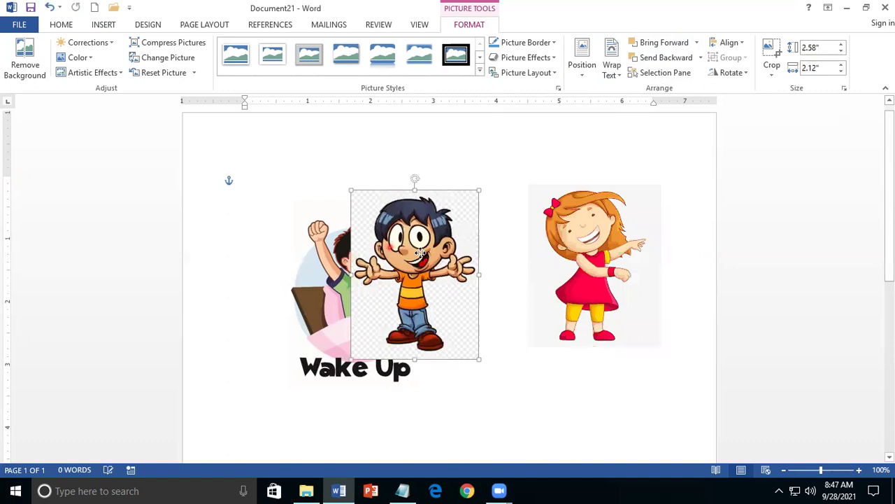
drag(590, 247, 487, 249)
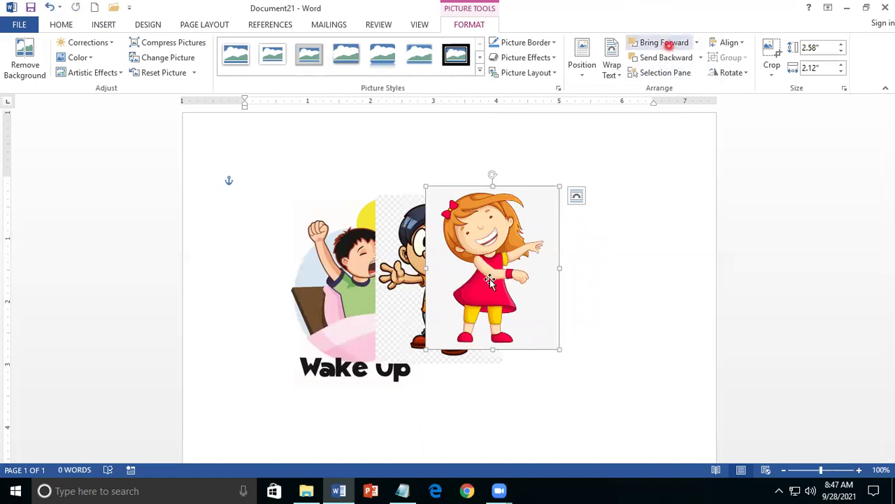
Step: Apply Bring Forward to the girl picture and send it backward behind the boy picture
click(669, 44)
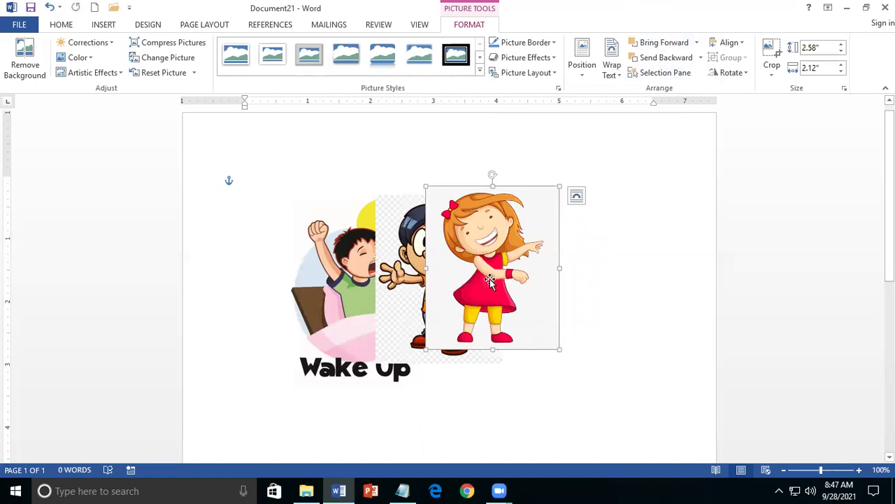
click(659, 58)
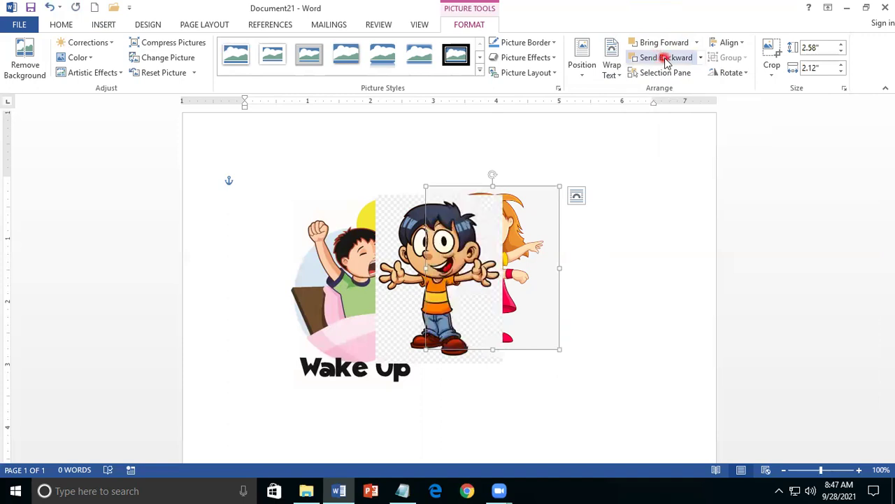
click(666, 62)
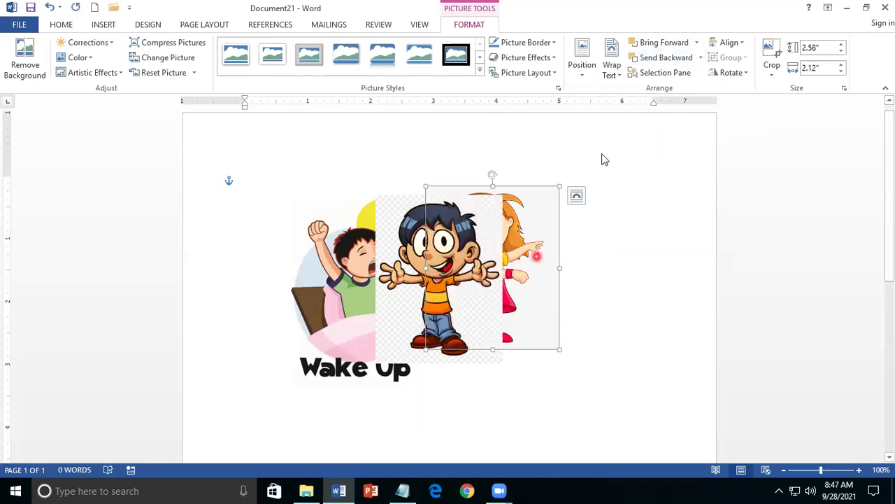
click(666, 61)
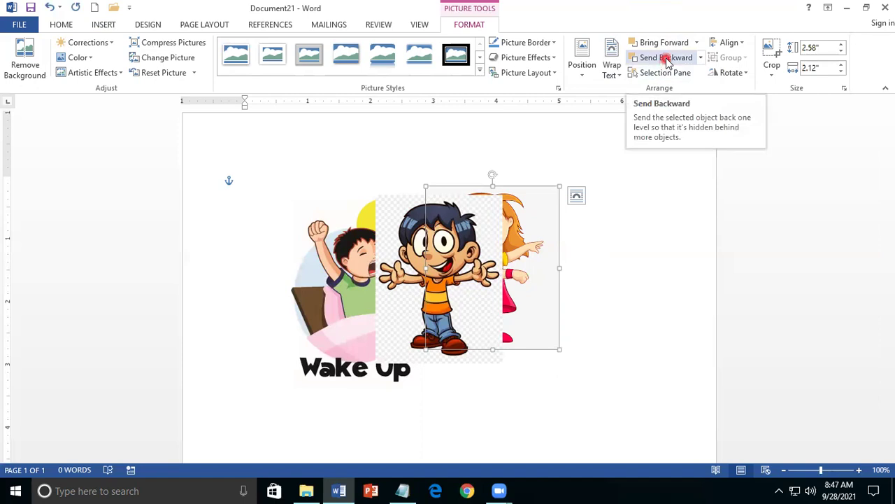
click(666, 62)
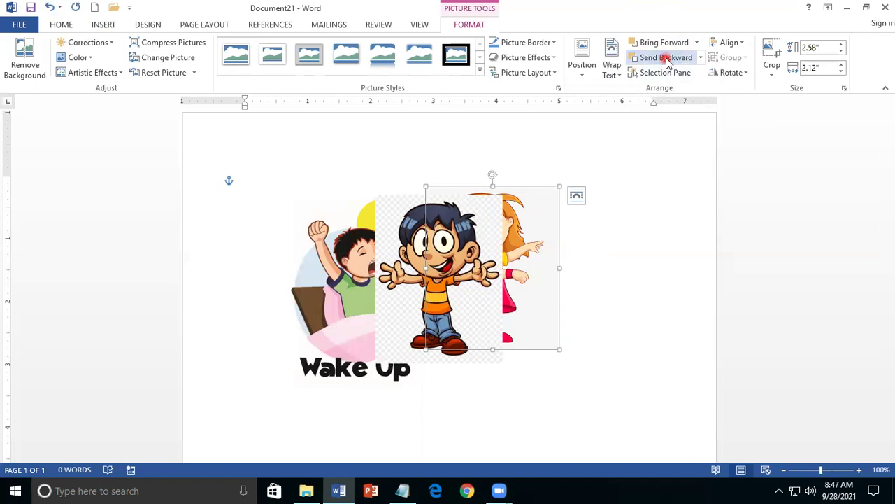
Step: Move the "Wake Up" picture over to the girl's right side and send it backward behind the girl picture
drag(373, 229, 545, 213)
click(642, 59)
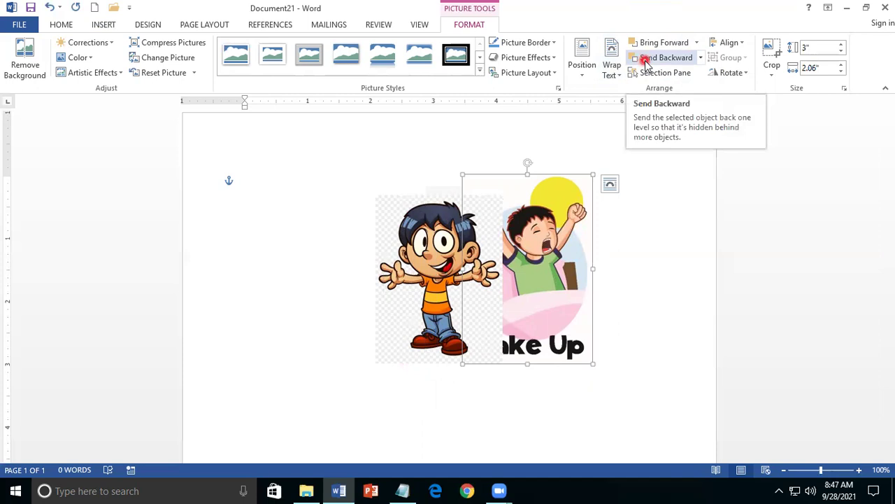
click(645, 60)
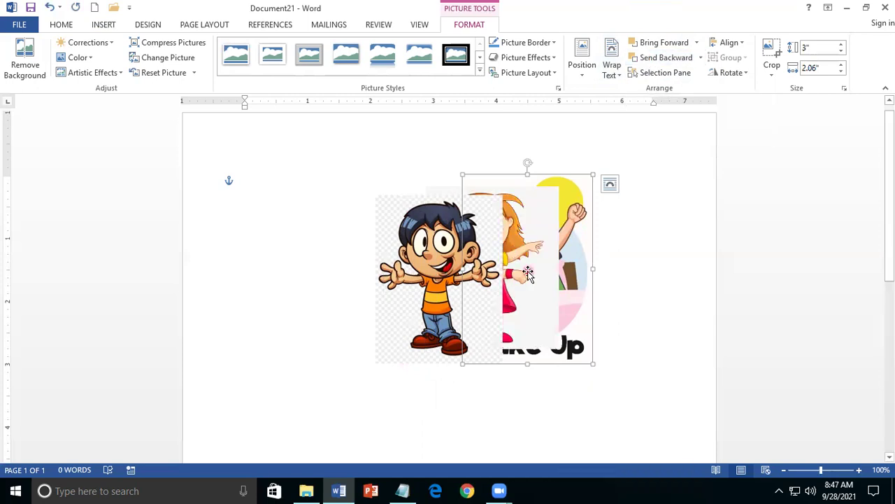
Step: Bring the girl picture forward in front of the boy and move it to overlap the boy's left side
click(528, 272)
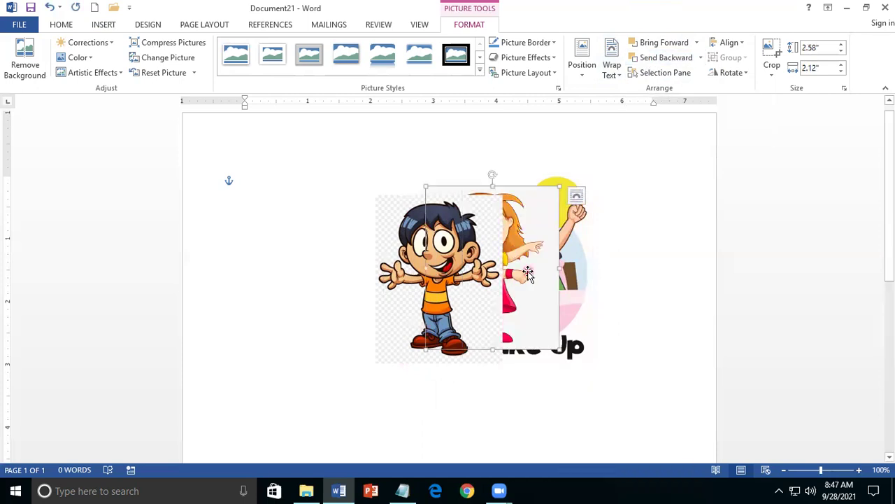
click(666, 44)
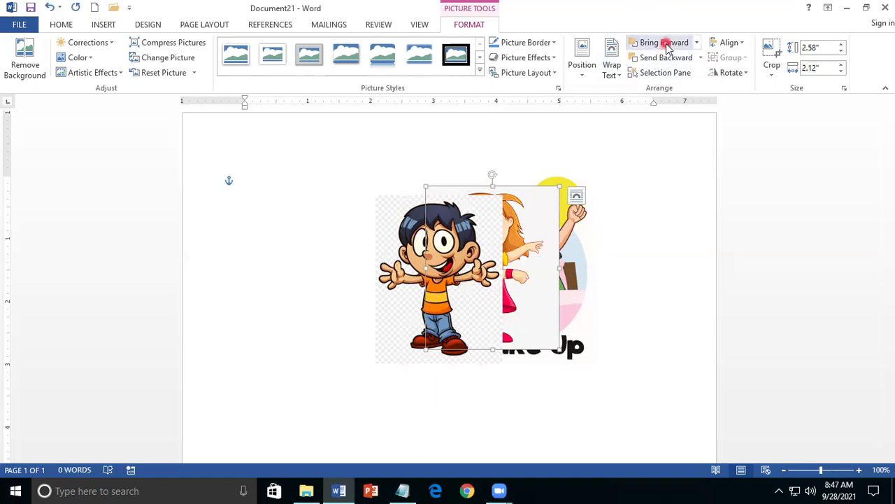
click(667, 46)
drag(382, 241, 378, 240)
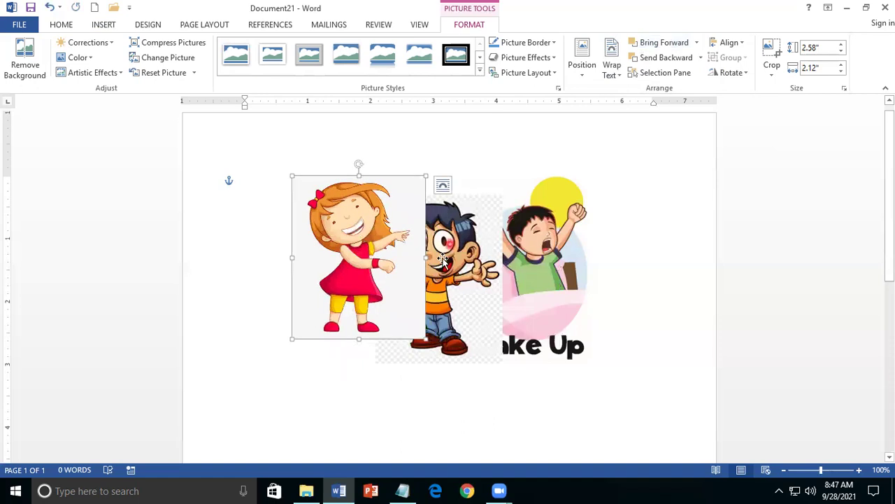
Step: Move the boy picture up behind the girl, and shift the "Wake Up" picture up beside the boy's right edge
click(470, 208)
drag(470, 208, 454, 156)
drag(526, 227, 531, 201)
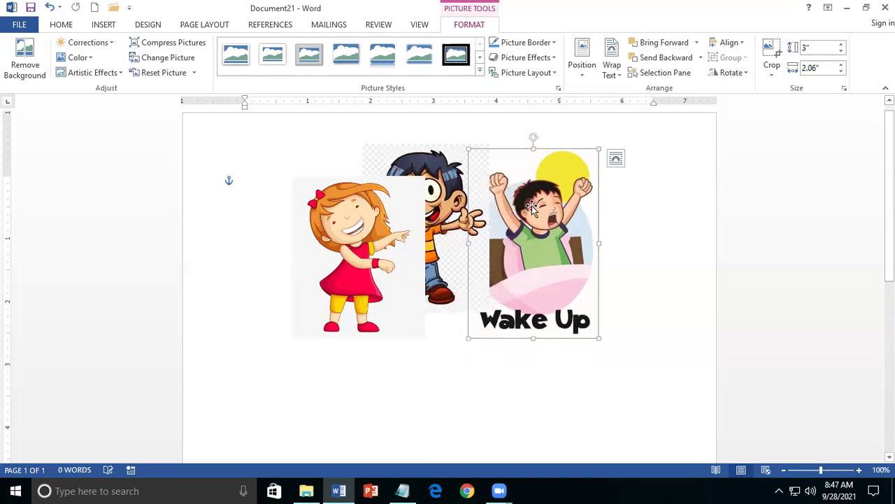
Step: Try Bring Forward and Send Backward on the "Wake Up" picture and leave it layered in front of the boy
click(663, 43)
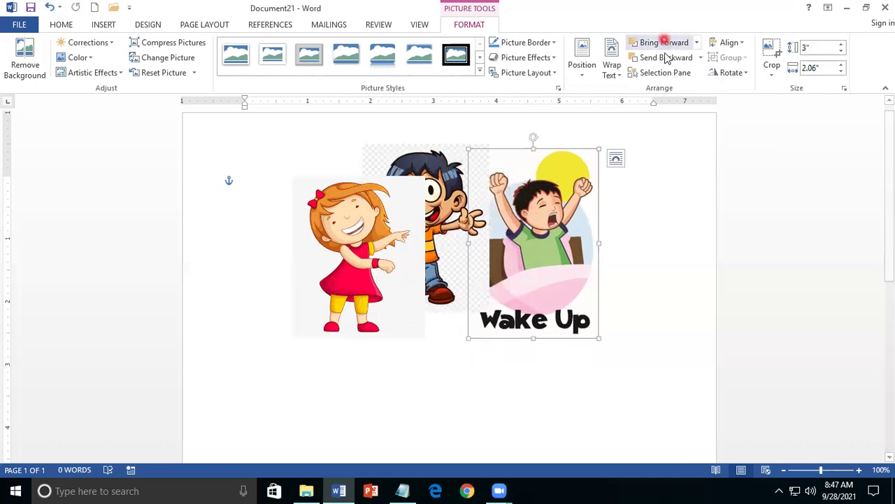
click(666, 59)
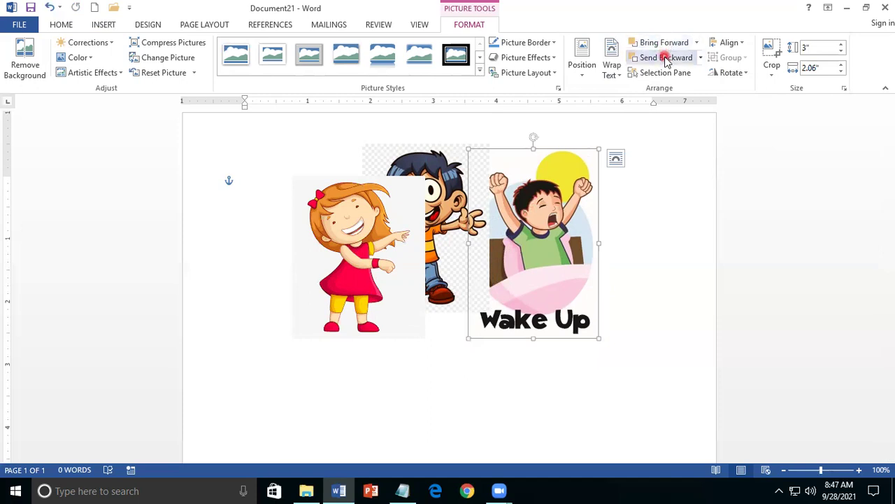
click(697, 43)
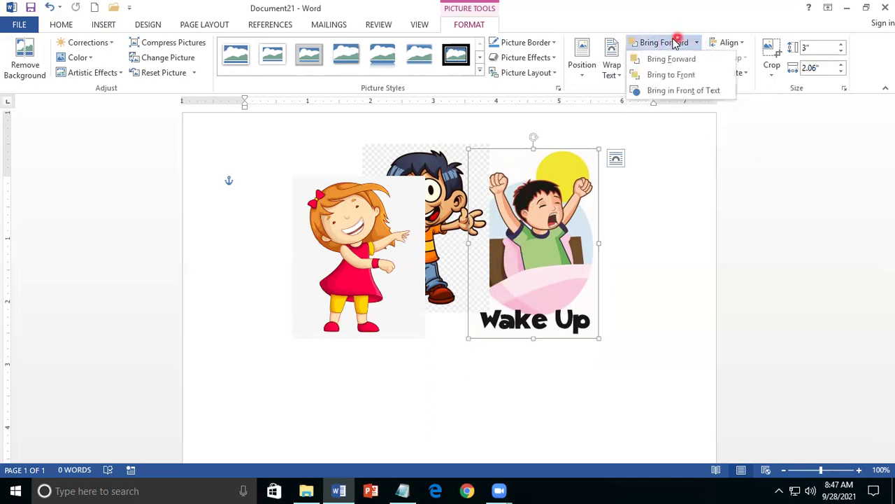
click(673, 42)
click(664, 58)
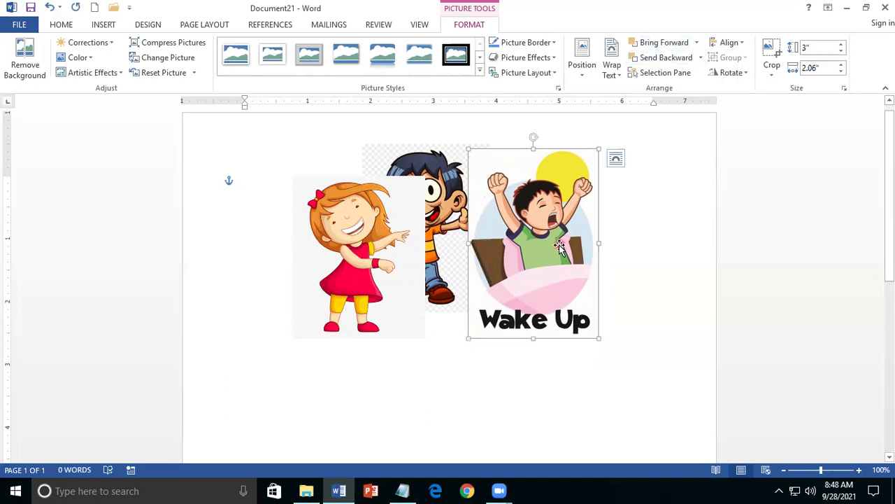
Step: Check the remaining lesson topics in the Notepad notes and return to the Word document
click(405, 491)
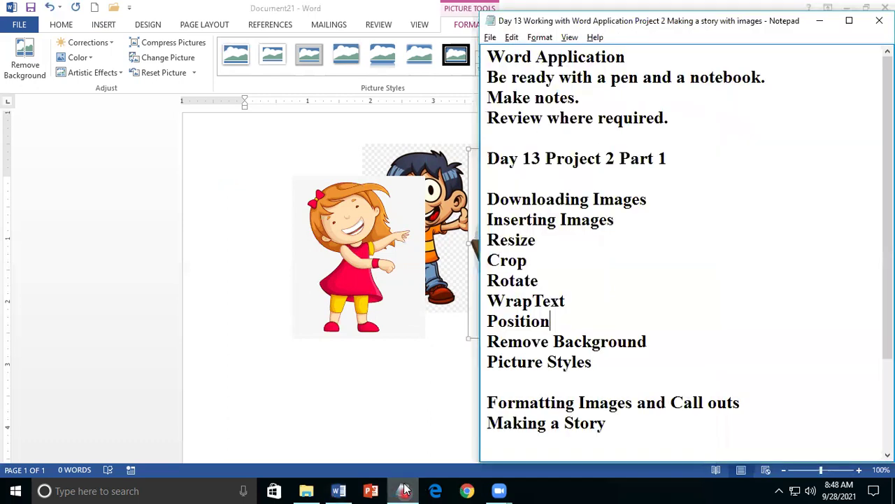
click(571, 321)
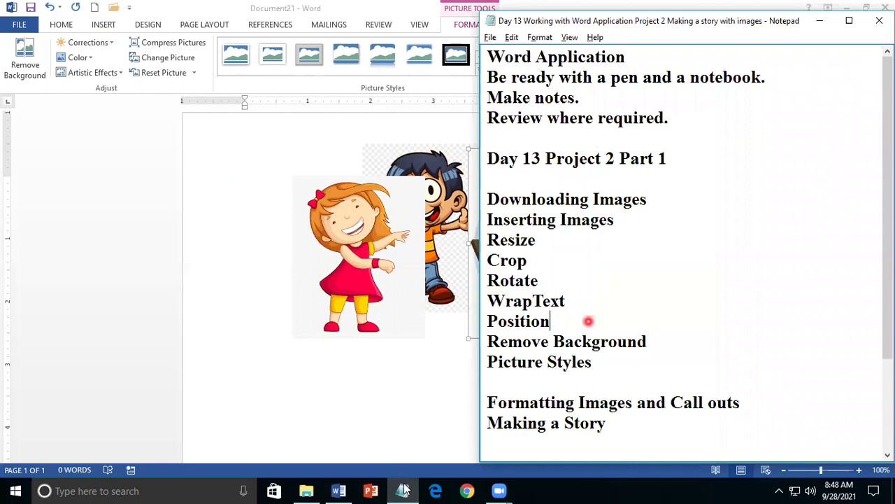
scroll(588, 321, down, 1)
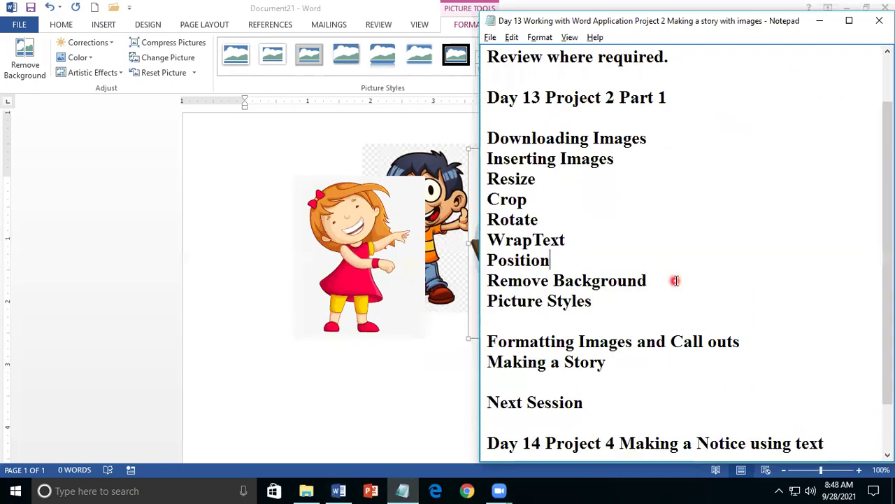
click(471, 242)
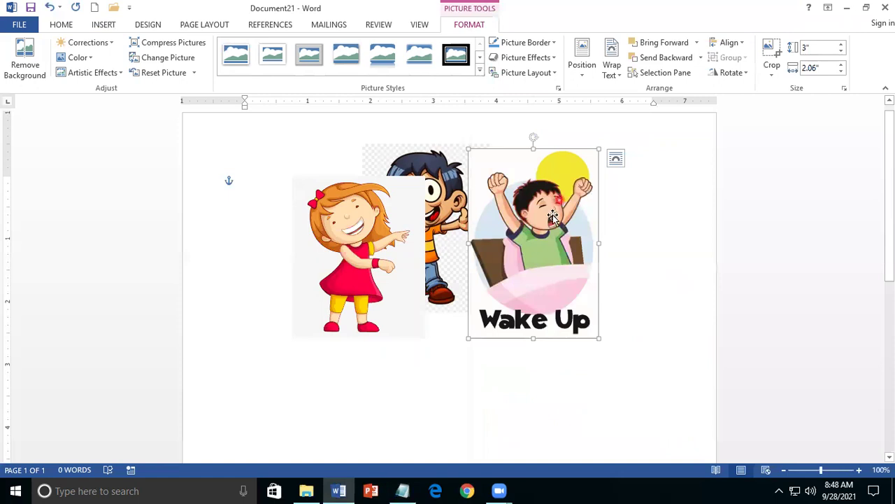
Step: Move the "Wake Up" picture clear of the other pictures to the page's right side and start Remove Background on it
drag(530, 170, 621, 157)
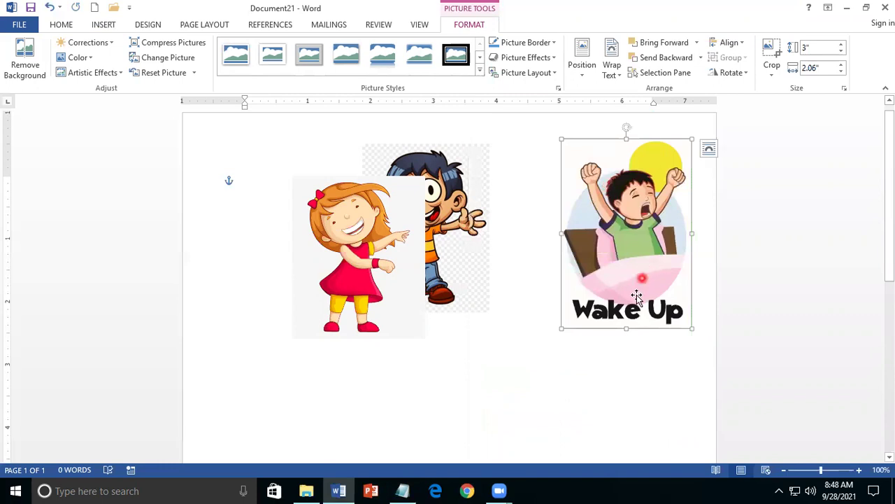
click(17, 63)
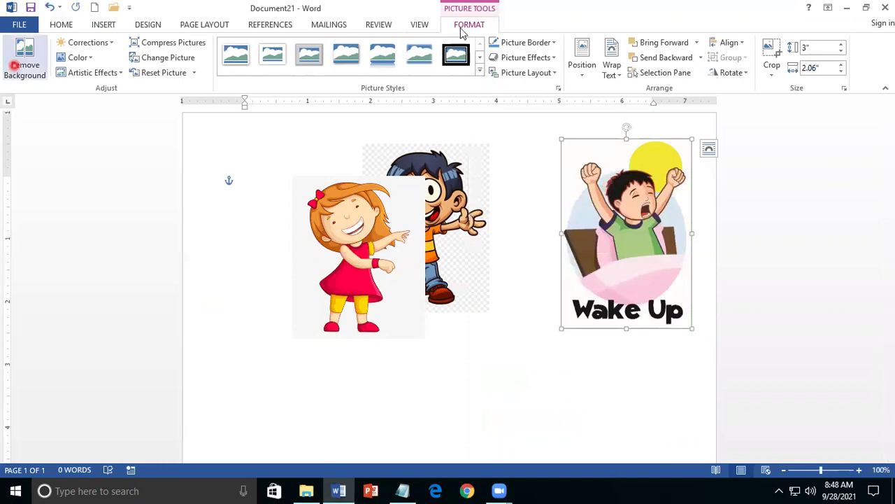
click(20, 63)
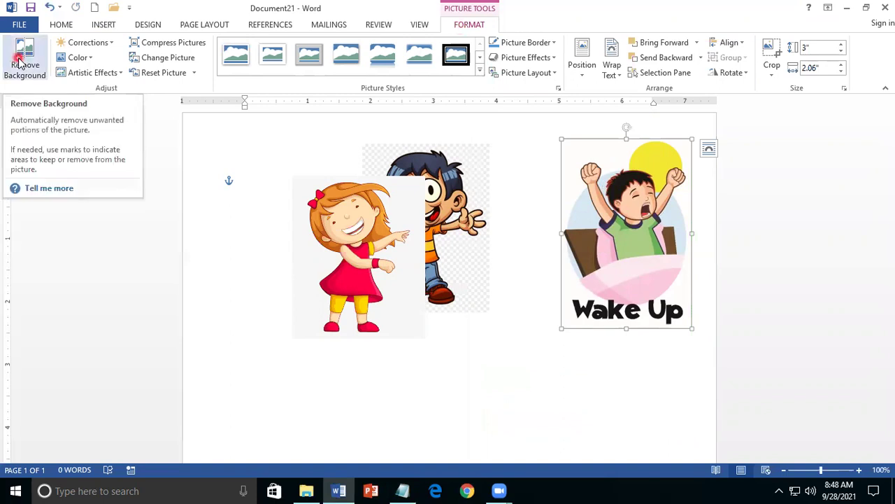
click(19, 63)
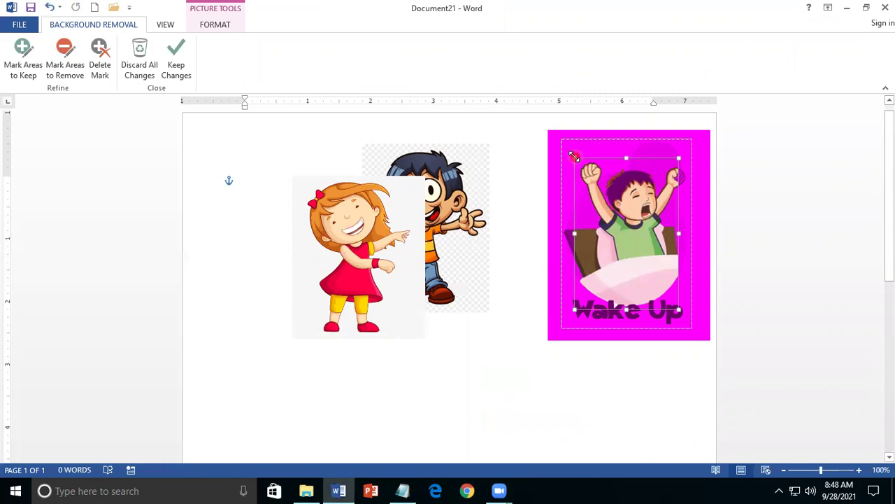
click(623, 202)
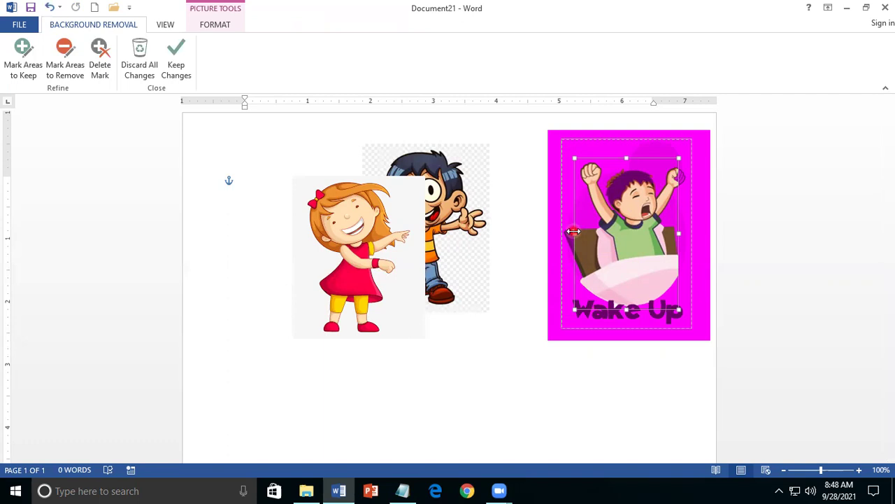
Step: Extend the background removal frame to the left, right and lower edges of the "Wake Up" picture
drag(573, 231, 563, 231)
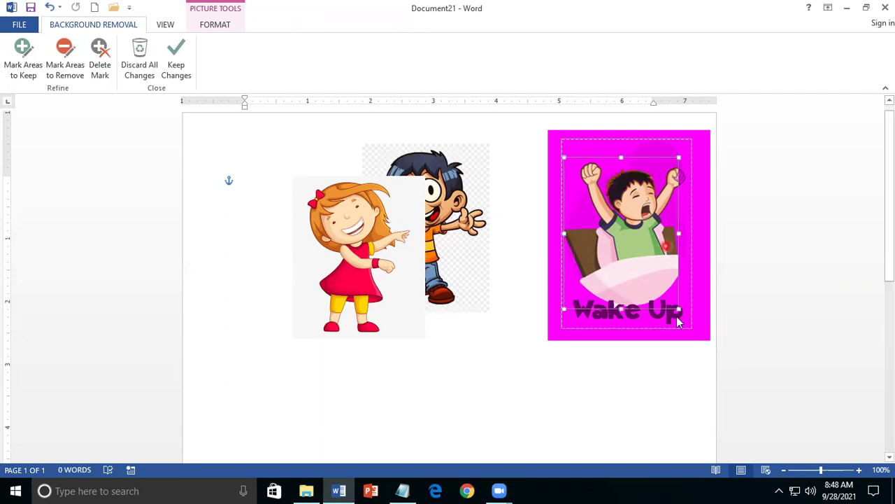
drag(679, 310, 685, 318)
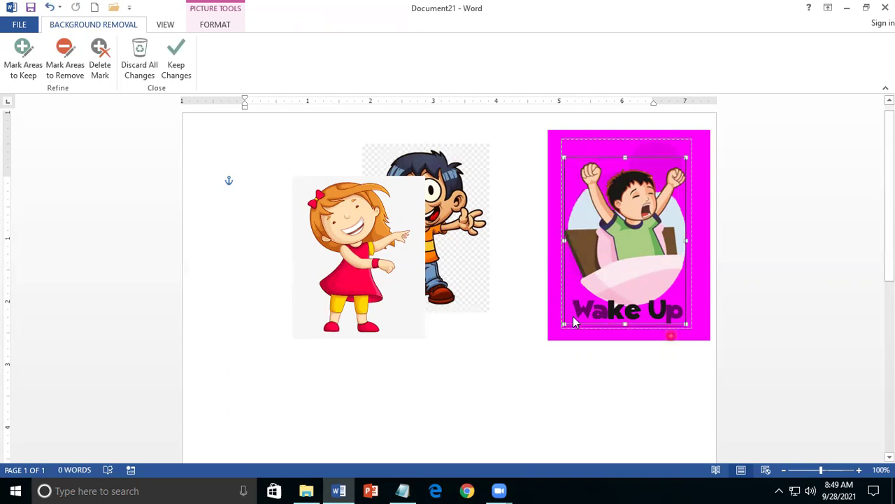
drag(671, 336, 677, 340)
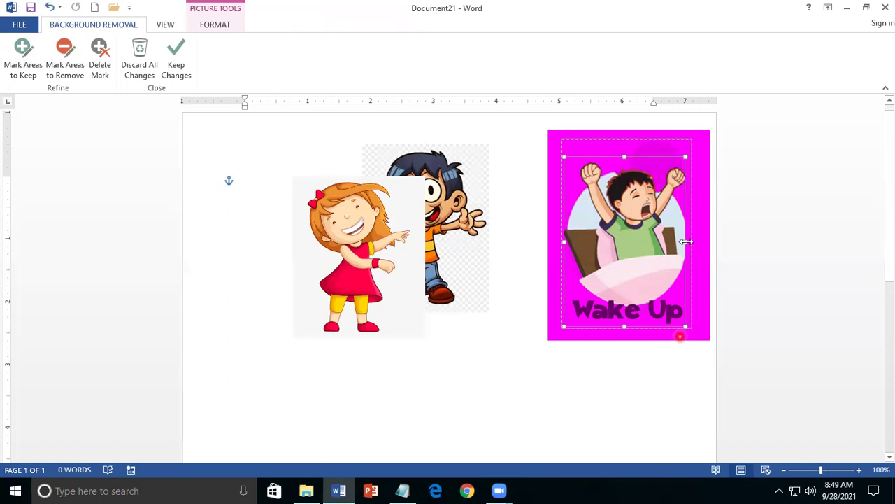
drag(687, 242, 693, 243)
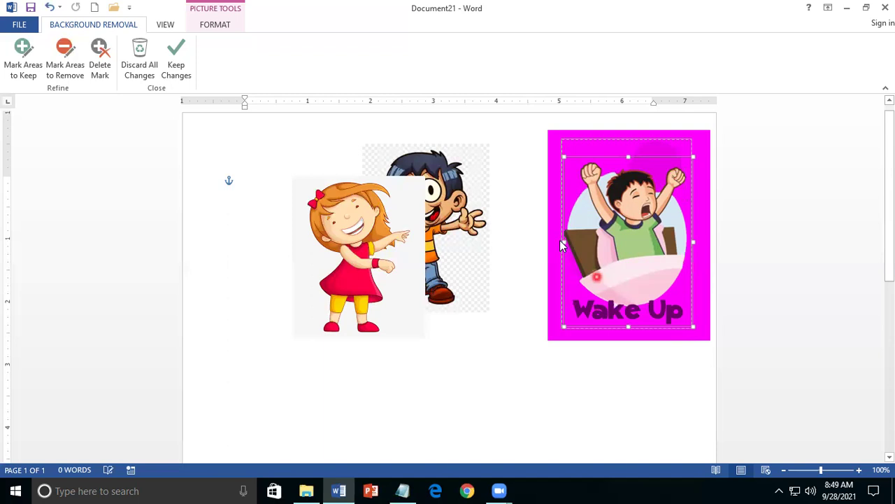
drag(564, 241, 561, 243)
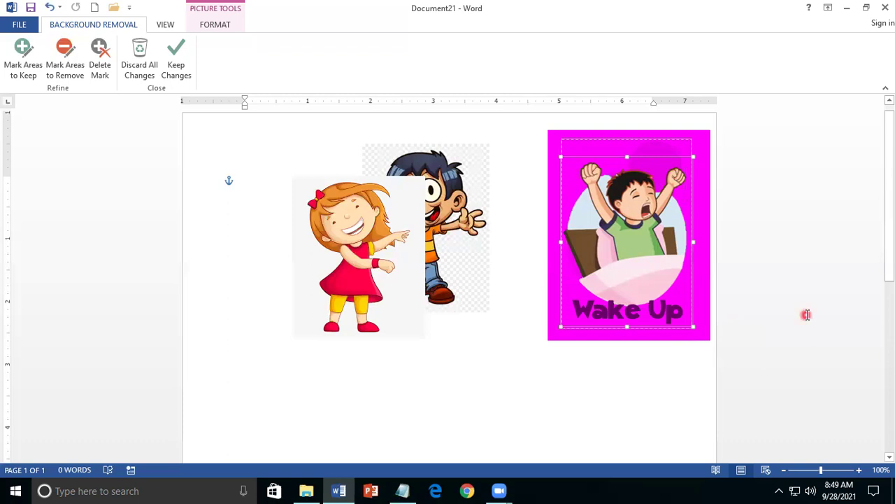
Step: Mark the letters of the "Wake Up" caption as areas to keep in the background removal
click(23, 64)
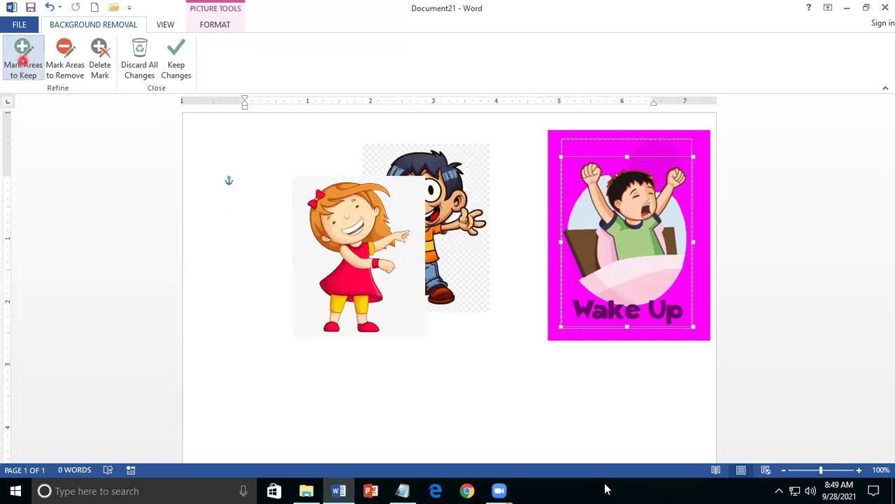
click(587, 306)
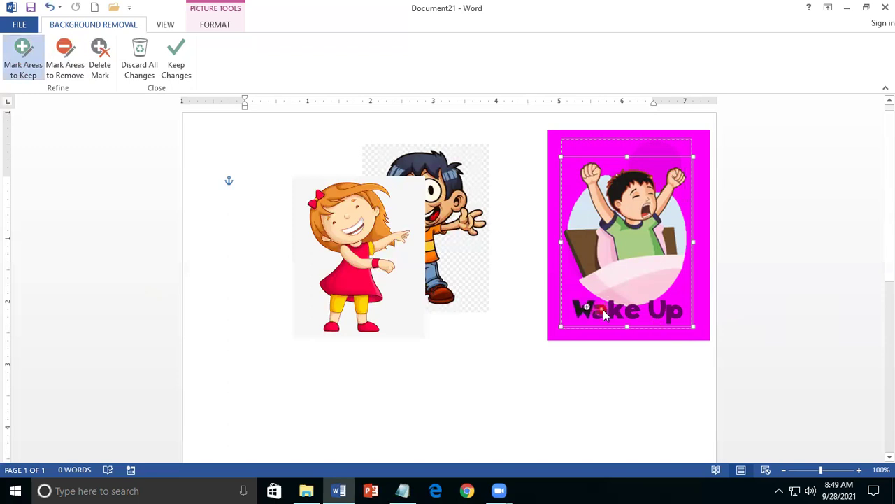
click(602, 309)
click(610, 310)
click(629, 309)
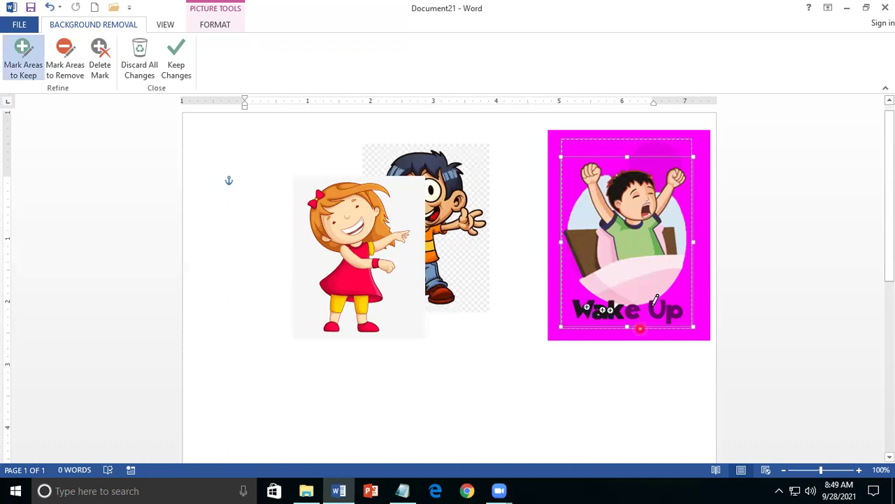
click(652, 307)
click(668, 313)
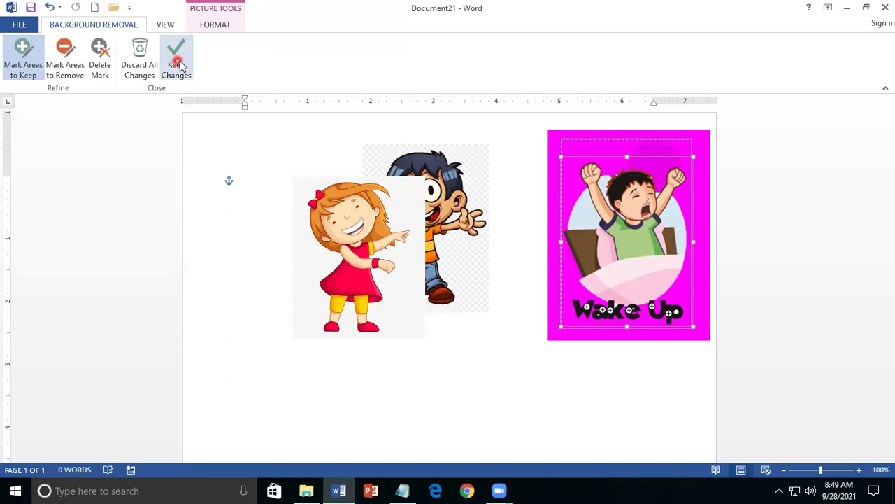
Step: Extend the background removal frame to the picture's upper edge to include the sun, and keep the changes
drag(630, 151, 632, 139)
click(633, 139)
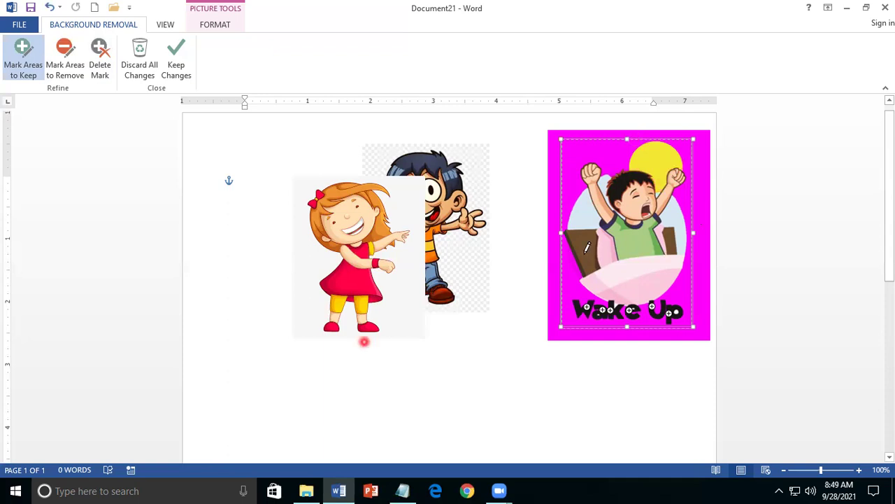
click(177, 63)
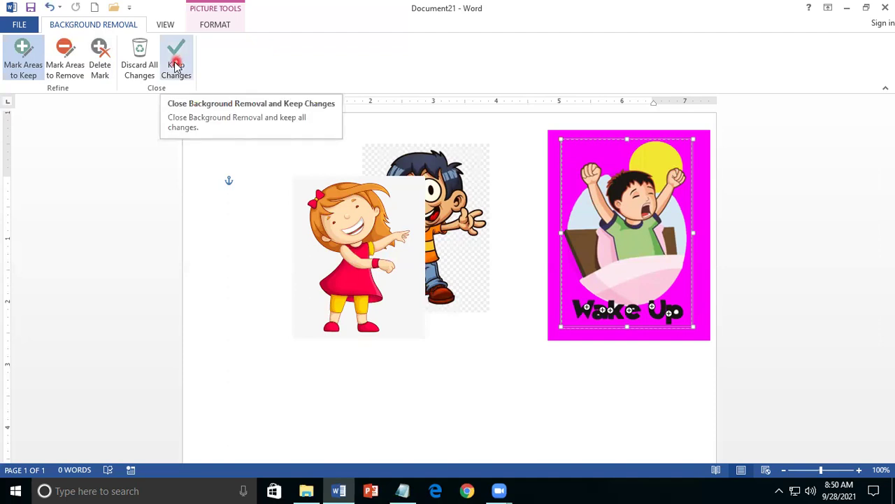
click(175, 66)
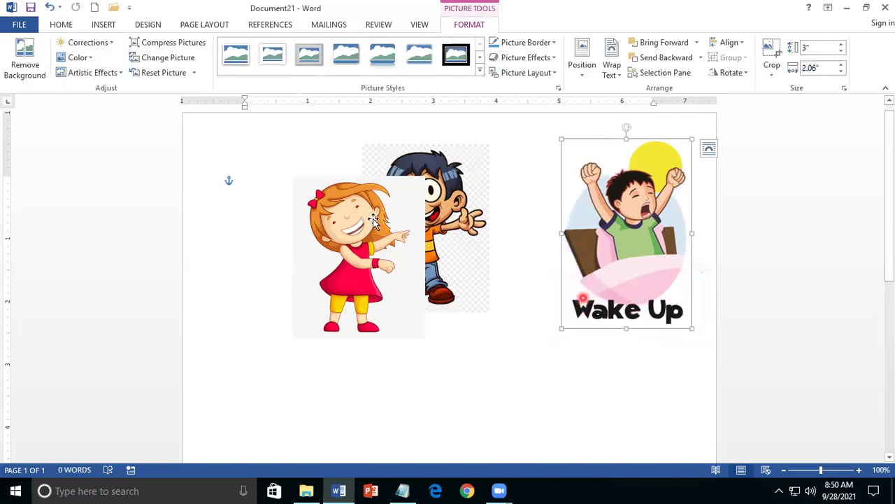
Step: Align the "Wake Up" picture with the page's right margin and move the girl picture clear of the boy's left side
drag(647, 193, 556, 204)
drag(621, 202, 620, 202)
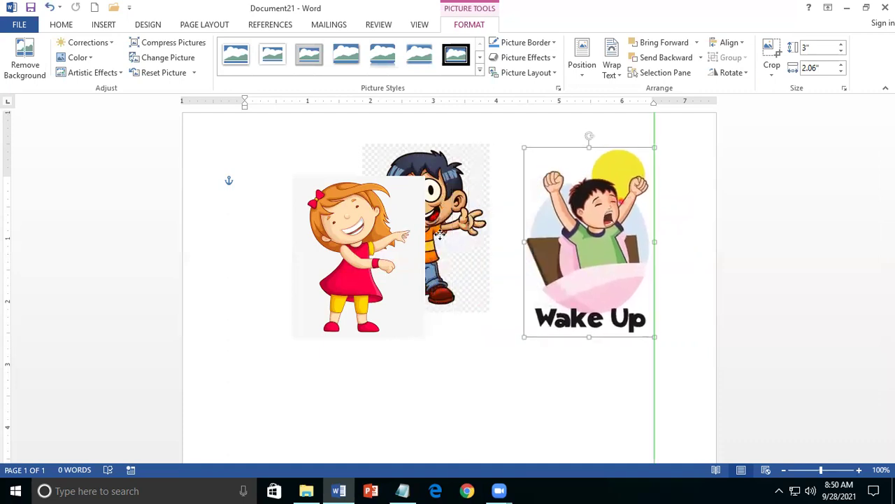
click(394, 291)
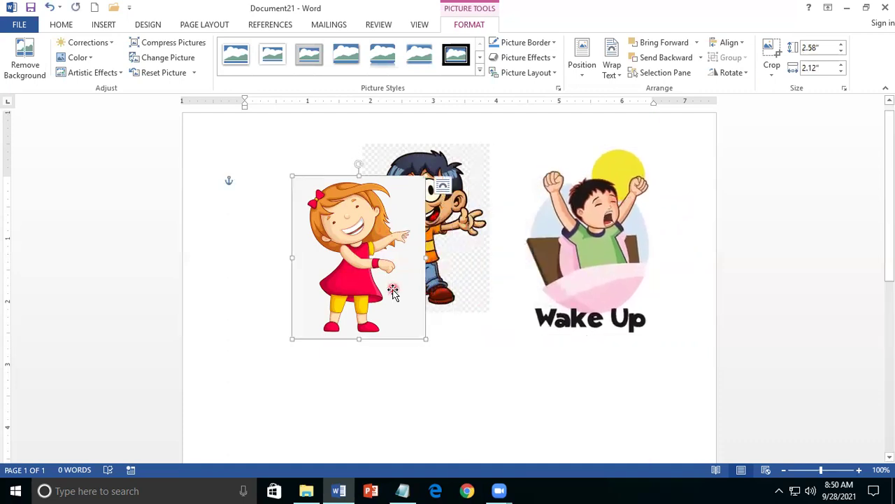
drag(391, 293, 294, 233)
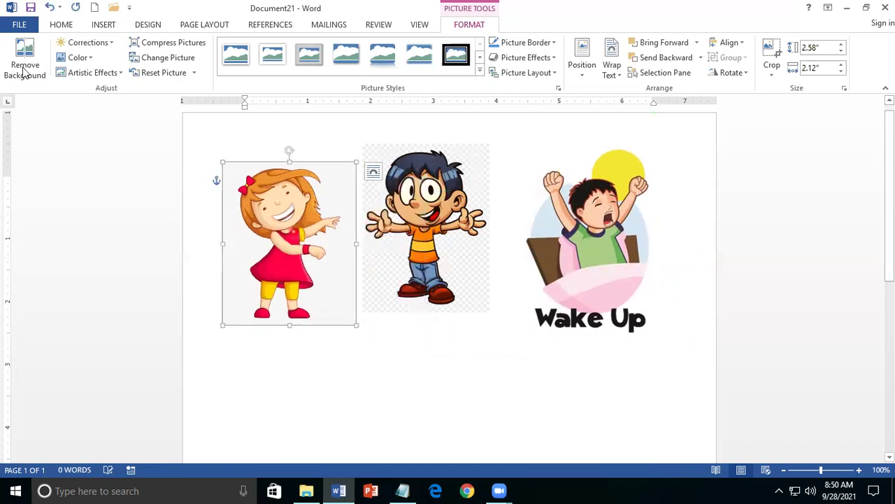
Step: Remove the girl picture's background with the removal frame extended down over her shoes, keep the changes and reposition the picture beside the boy
click(24, 64)
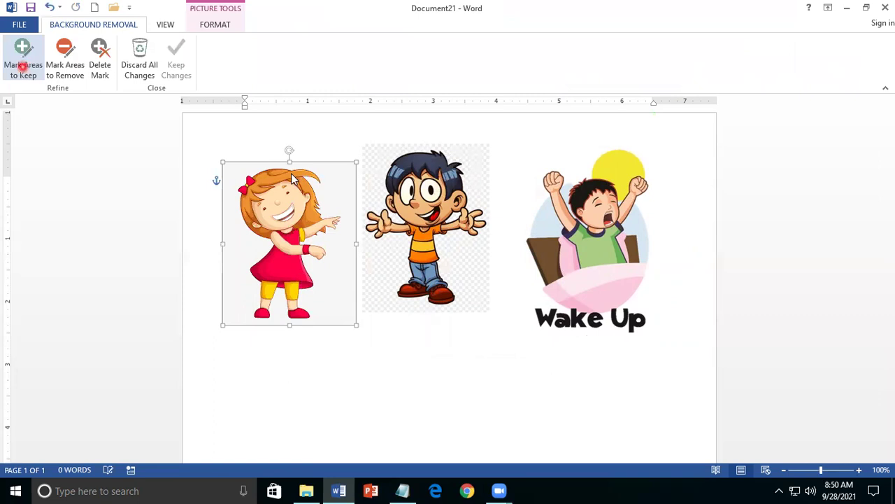
drag(292, 167, 289, 168)
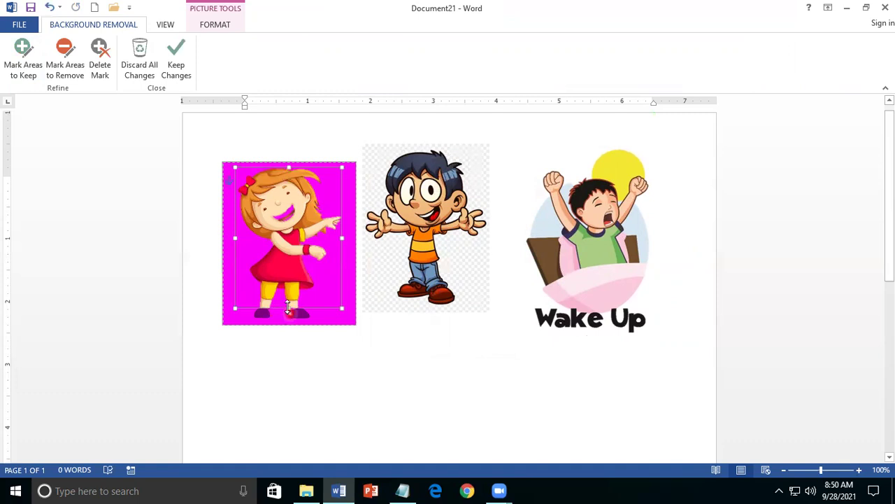
drag(293, 318, 294, 318)
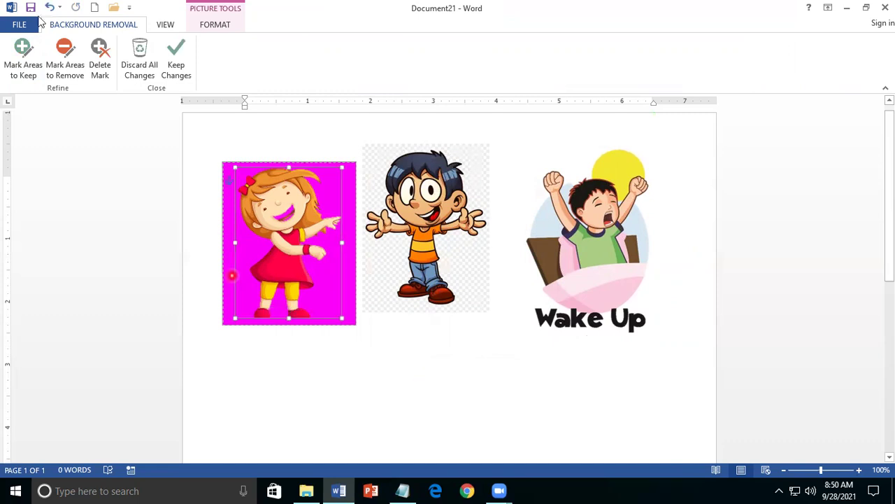
click(178, 64)
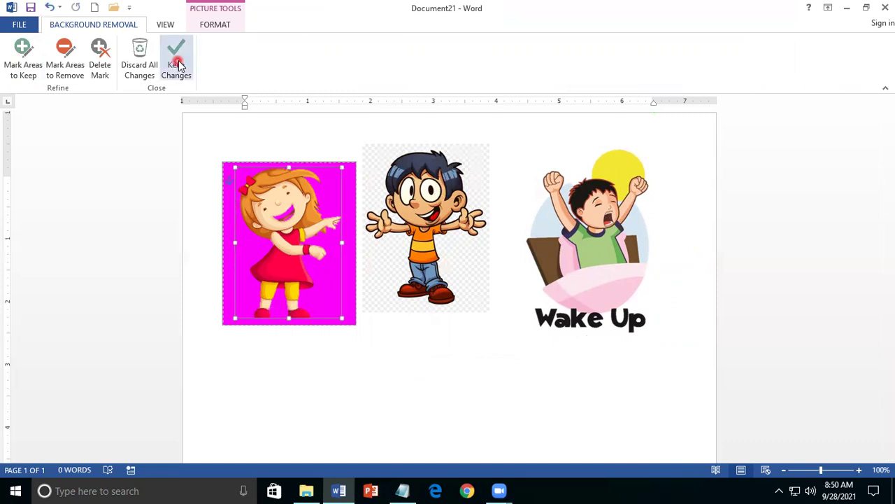
drag(342, 237, 257, 226)
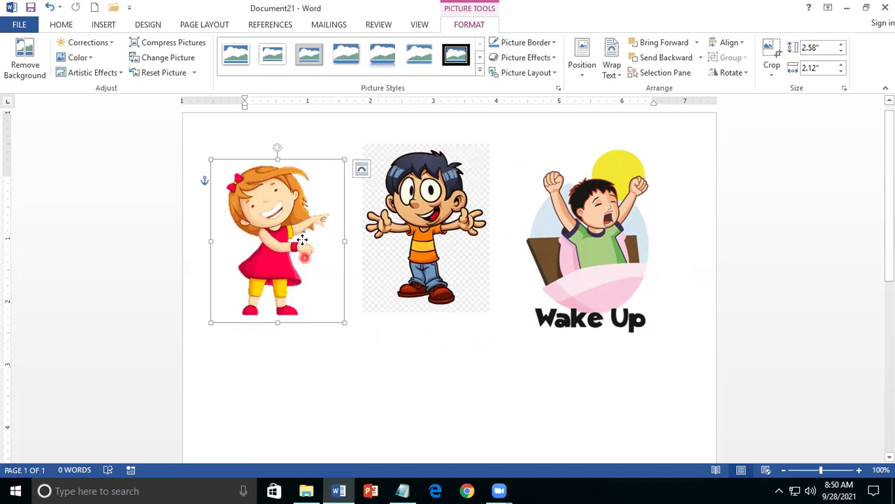
drag(303, 240, 314, 242)
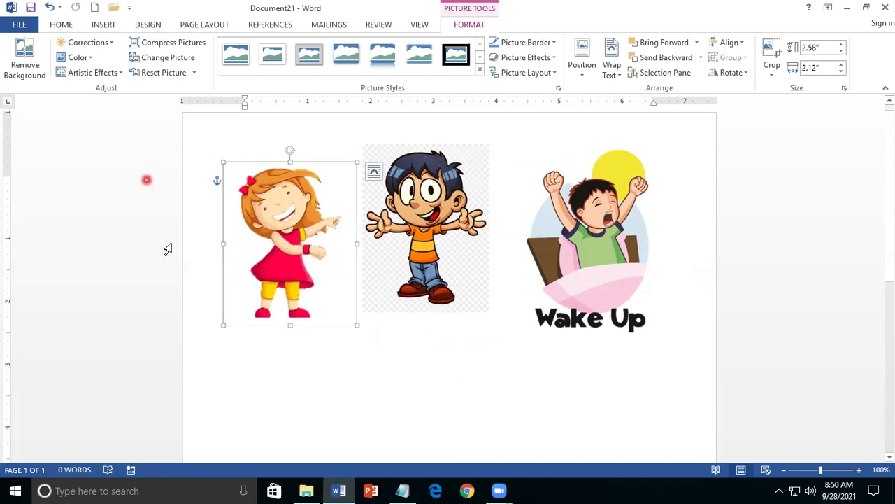
Step: Review the lesson outline in Notepad and preview the available picture styles on the girl picture in Word
click(409, 489)
scroll(618, 248, down, 1)
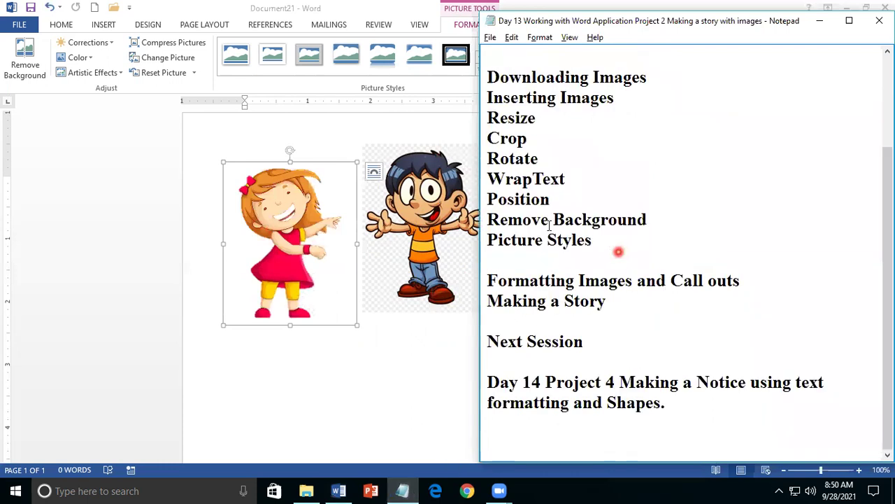
click(462, 98)
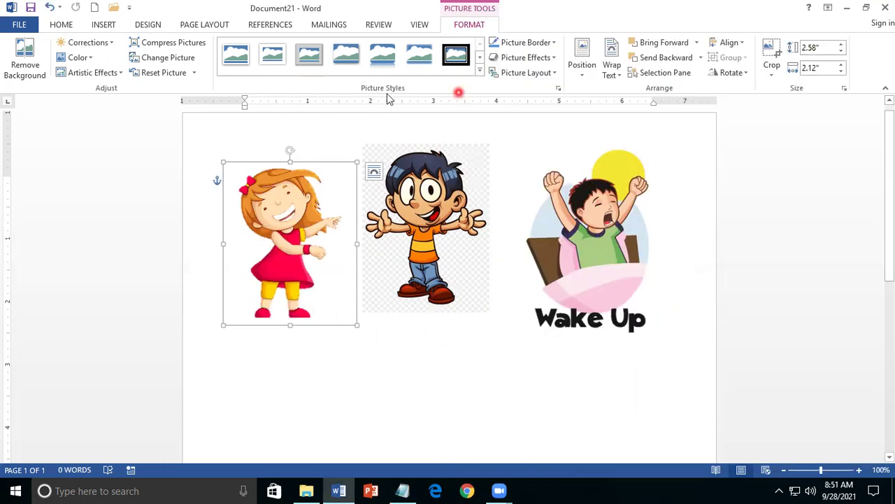
click(480, 73)
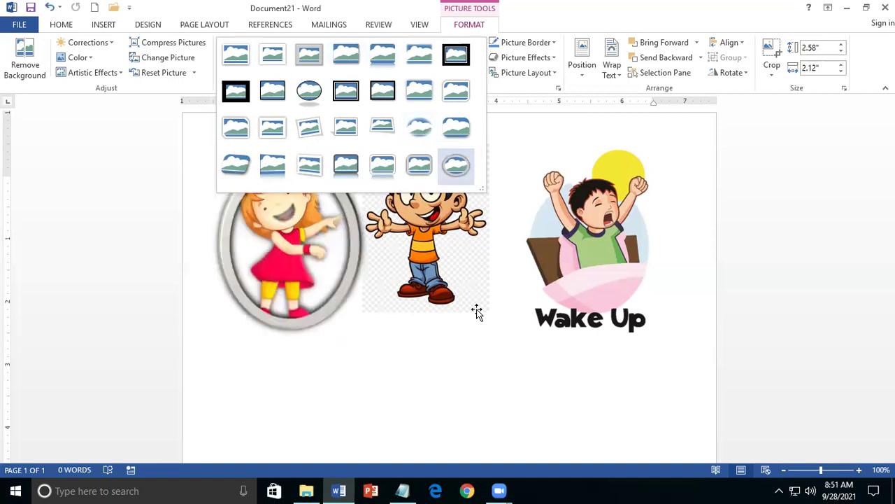
key(Escape)
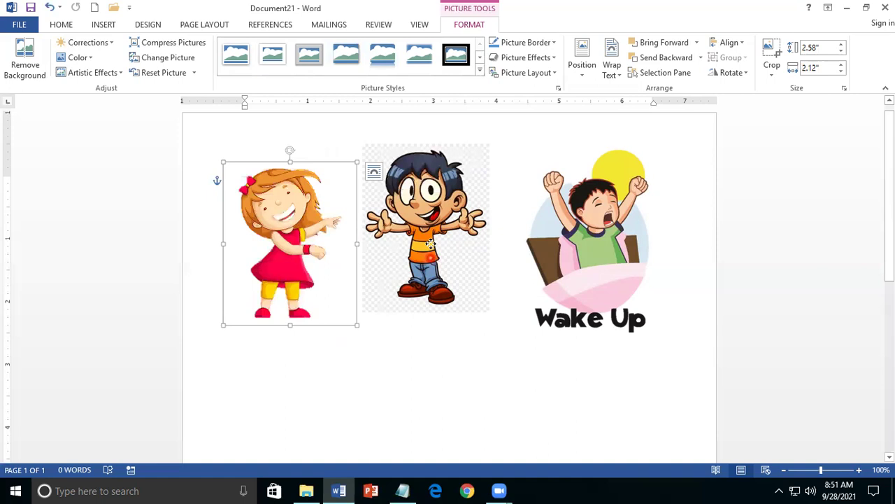
Step: Shift the boy picture away from the girl and lower both pictures to line up with the "Wake Up" picture at the right margin
drag(431, 243, 437, 247)
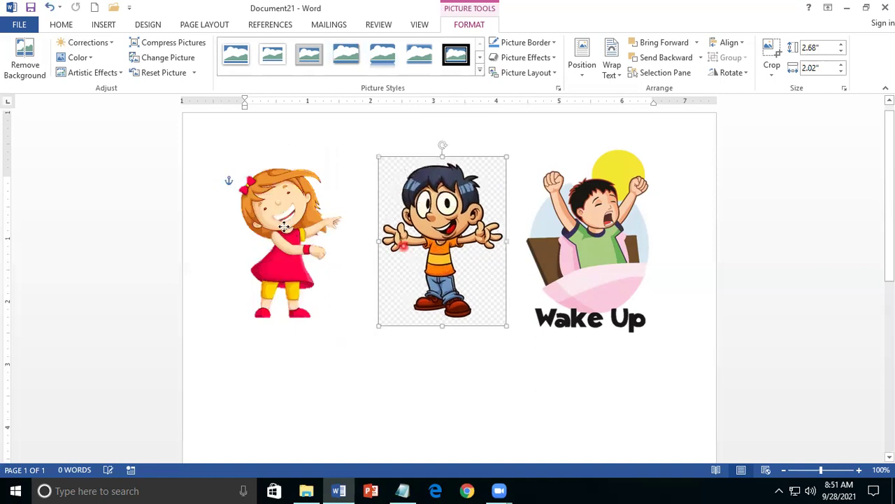
drag(284, 227, 283, 240)
drag(445, 232, 446, 243)
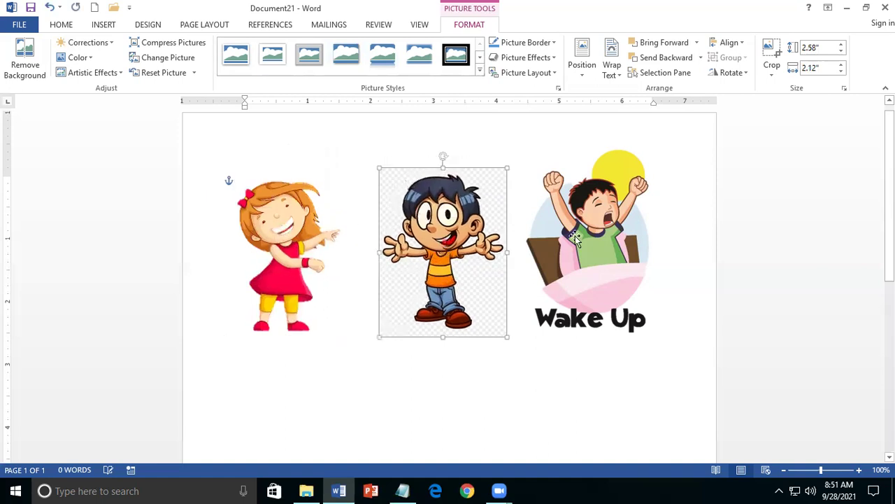
drag(564, 251, 562, 265)
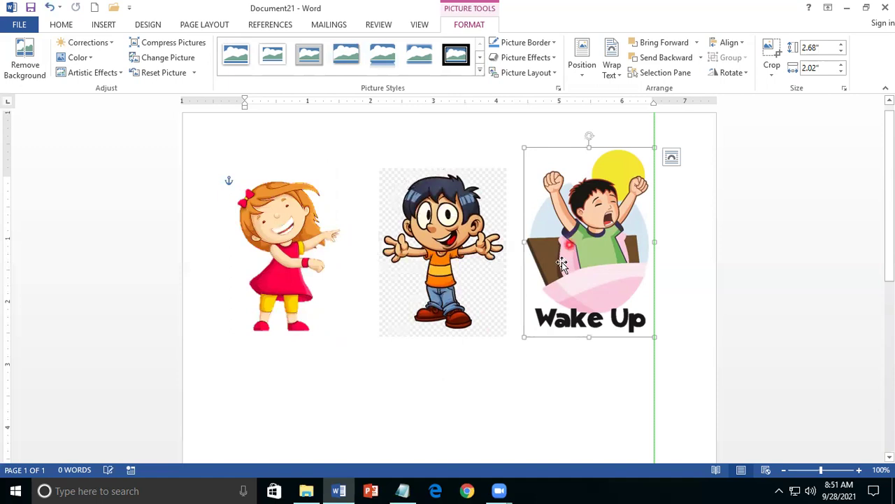
drag(571, 285, 543, 319)
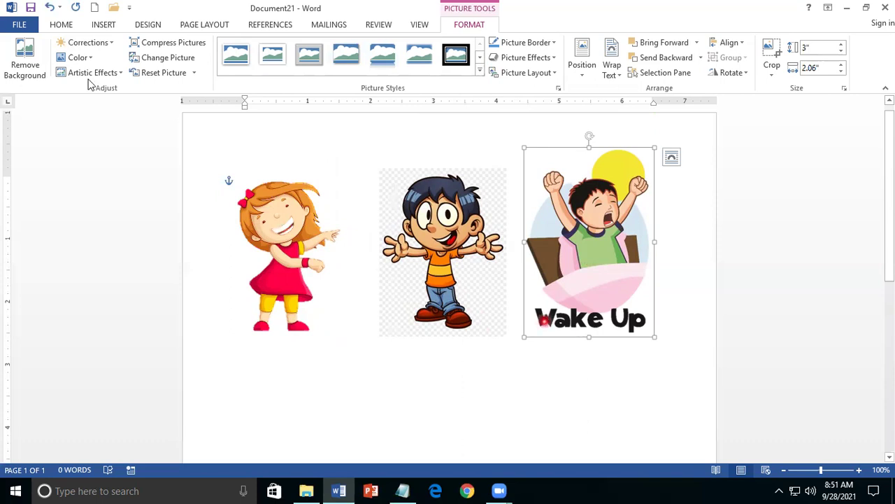
Step: Search Bing for "elephant clipart" as an online picture to insert
click(103, 27)
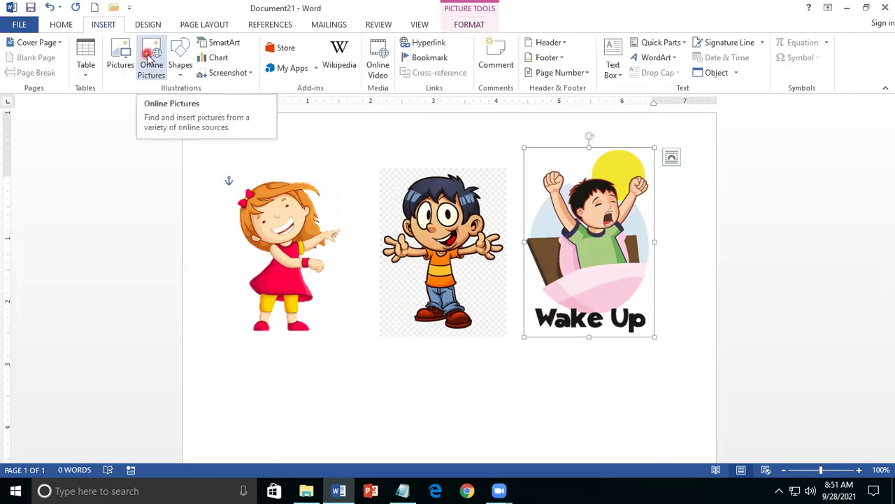
click(148, 58)
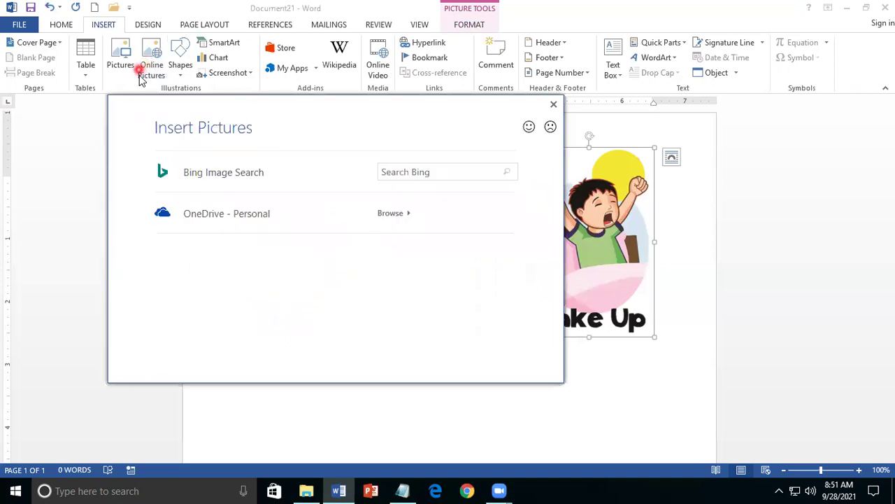
click(408, 173)
click(697, 175)
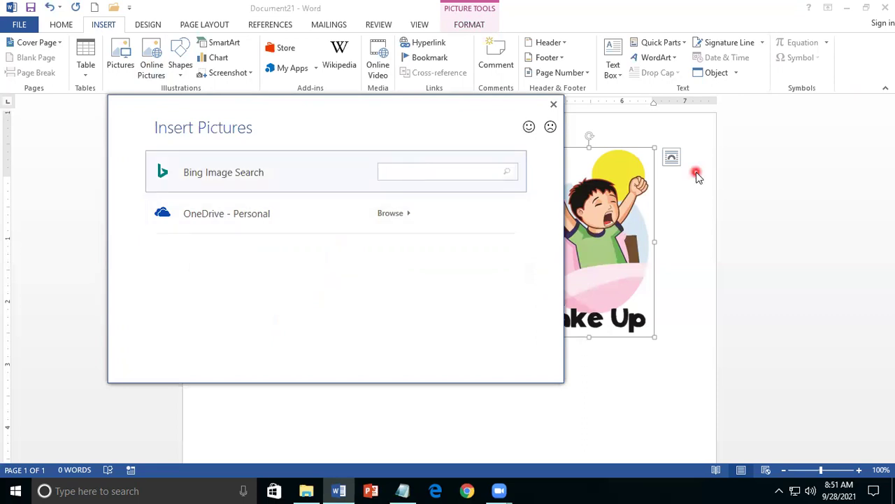
text(elephant clipart)
key(BackSpace)
key(BackSpace)
text(t)
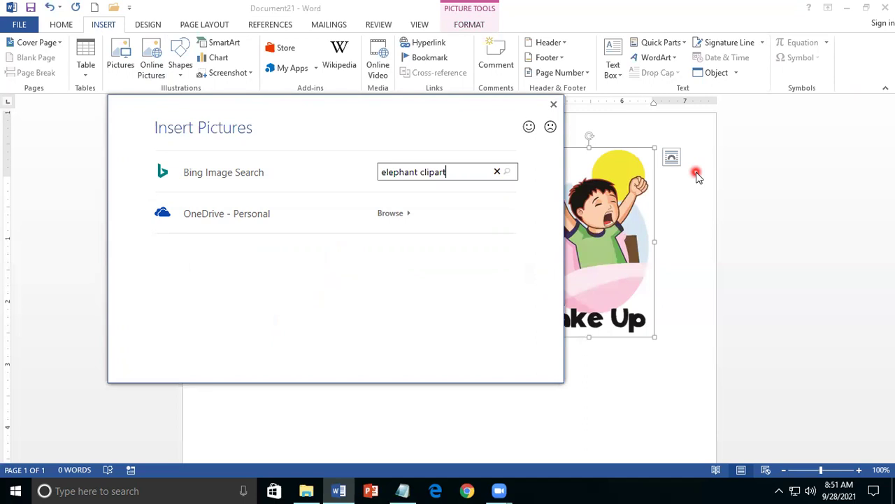
key(Return)
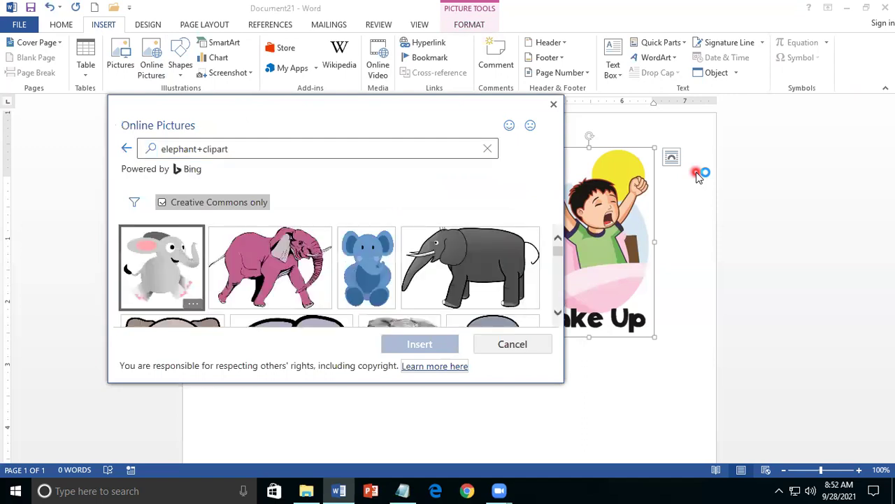
Step: Find the blue elephant with the raised, curled trunk among the search results and insert it into the document
scroll(300, 263, down, 1)
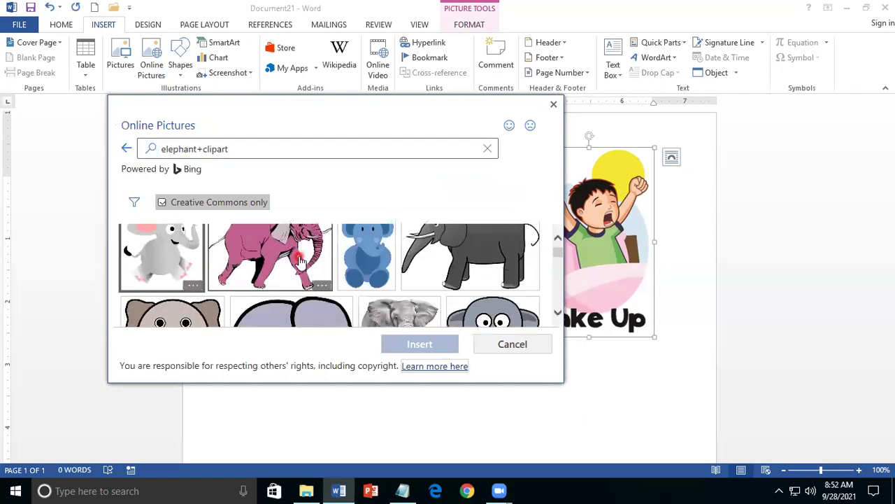
scroll(299, 261, down, 2)
scroll(310, 255, down, 1)
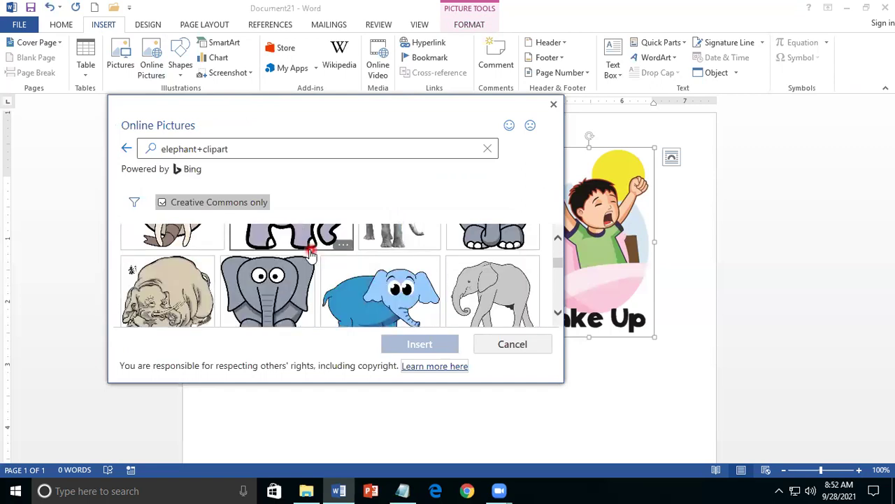
scroll(310, 255, down, 2)
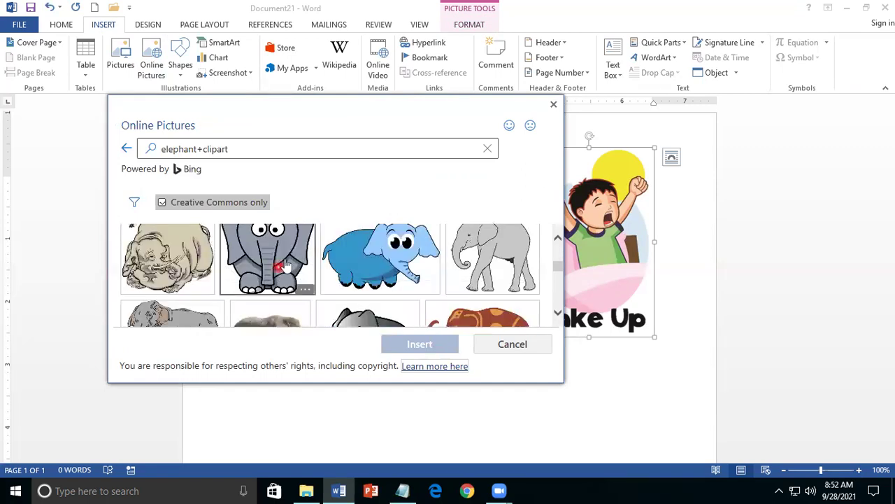
scroll(284, 270, down, 1)
scroll(374, 258, down, 1)
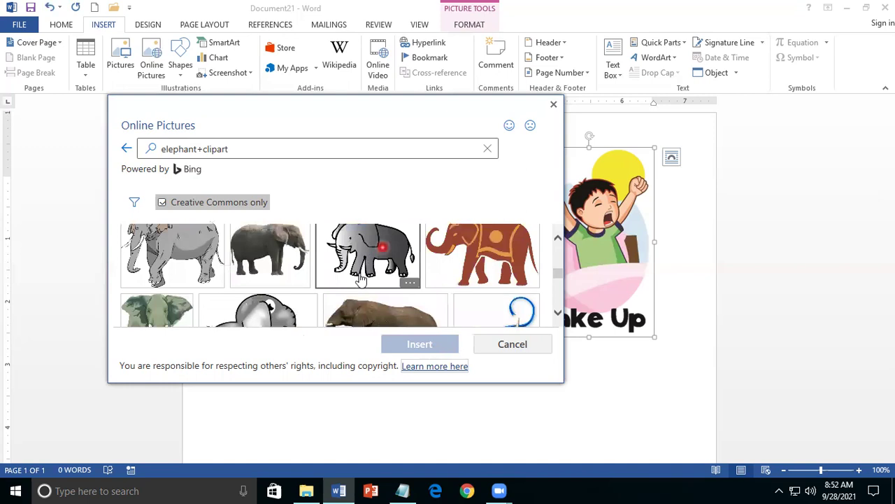
scroll(361, 280, down, 1)
click(496, 287)
click(429, 350)
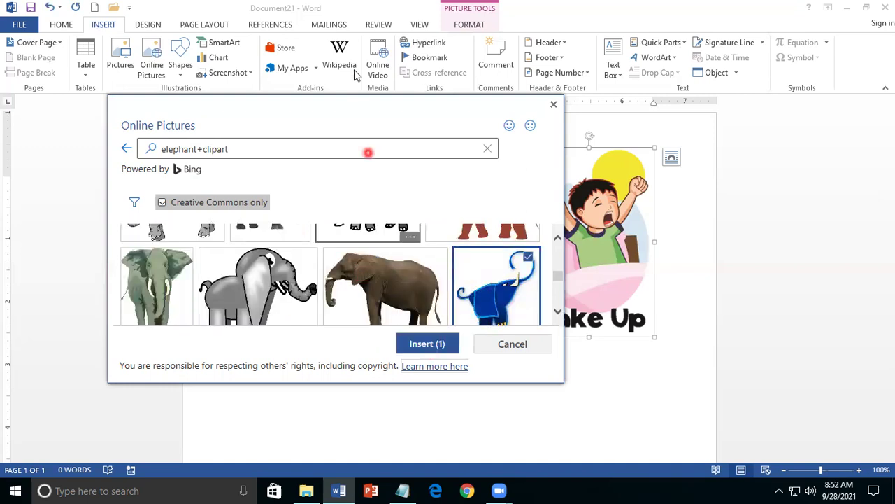
click(413, 291)
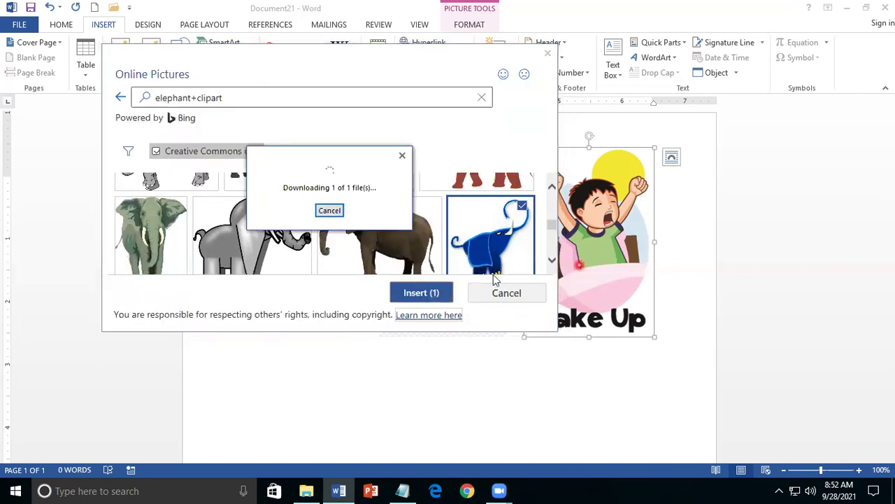
click(413, 275)
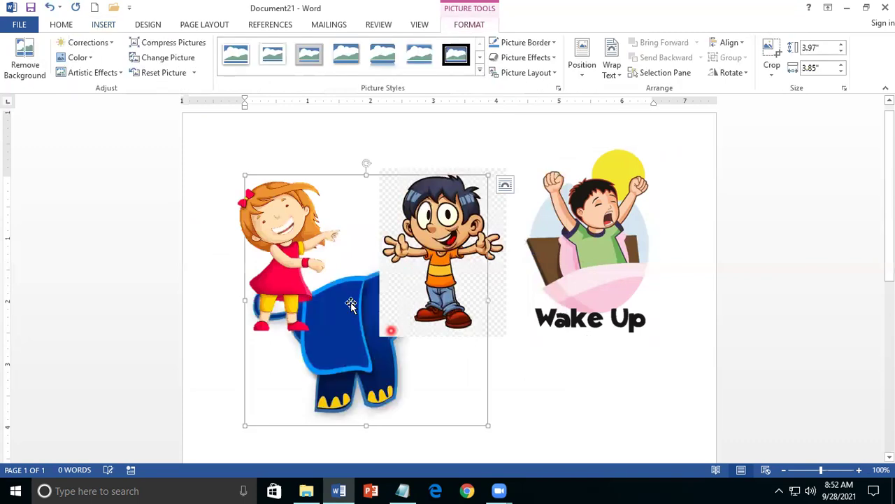
Step: Set the elephant picture's text wrapping to In Front of Text
click(351, 304)
click(368, 357)
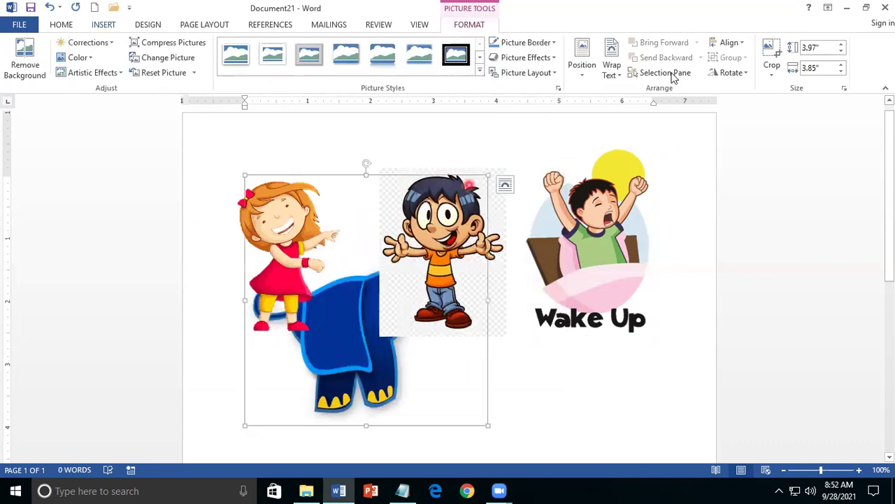
click(613, 78)
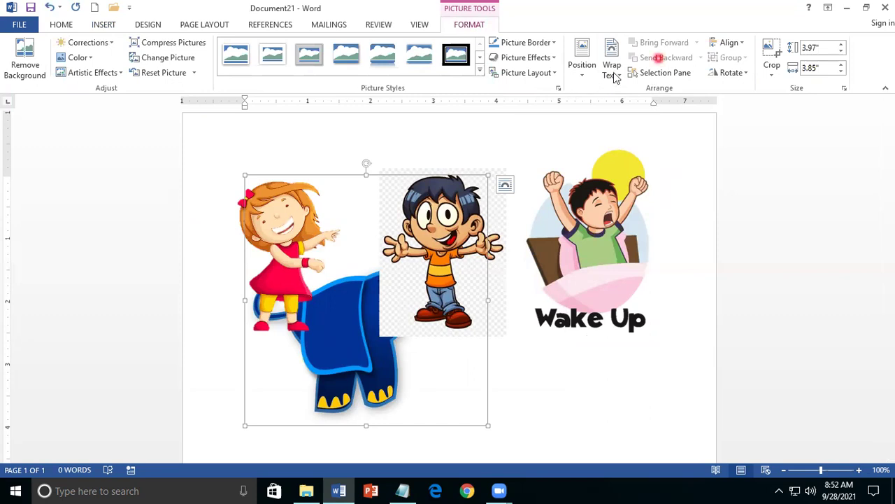
click(614, 77)
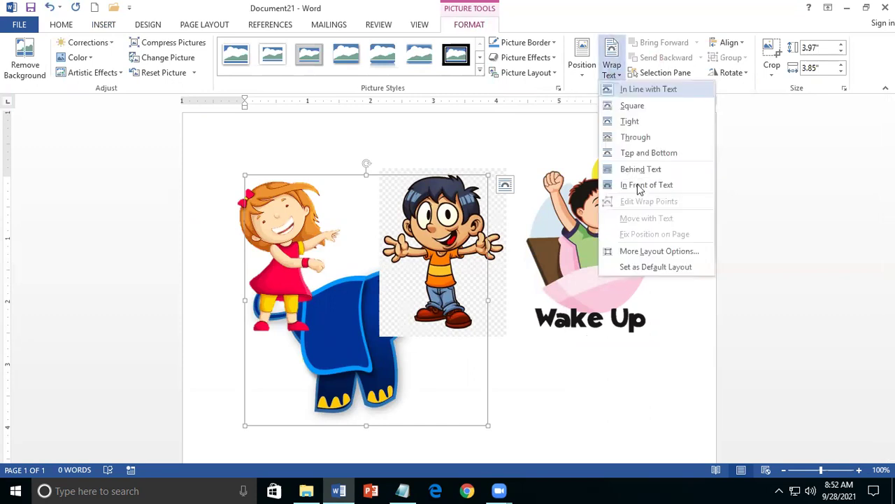
click(639, 186)
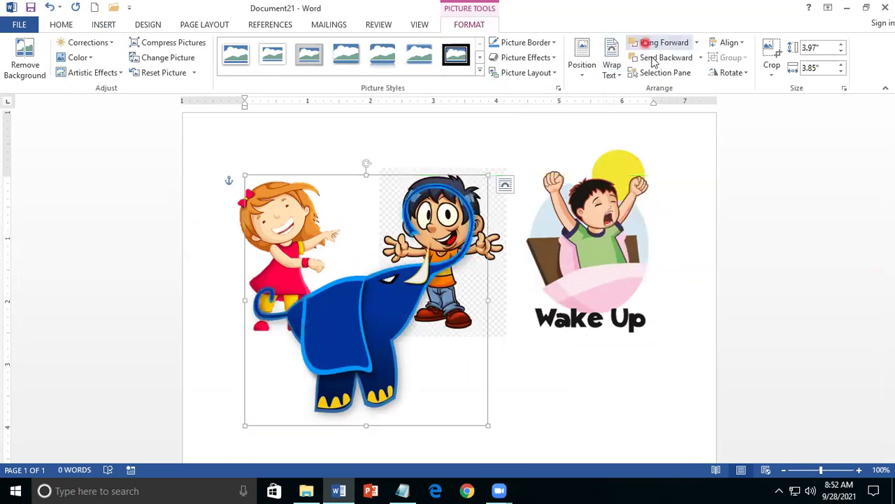
click(652, 58)
Step: Move the elephant picture up and to the right over the boy picture, between the girl and the "Wake Up" picture
click(358, 300)
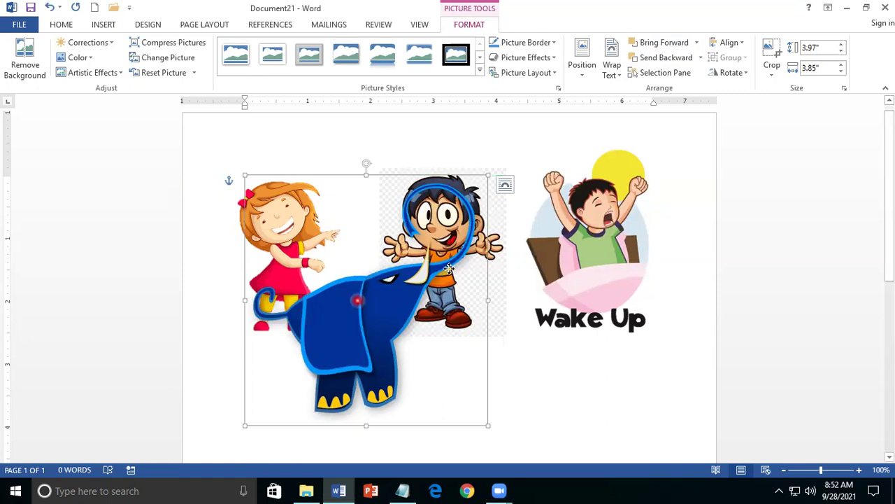
drag(358, 301, 450, 265)
mouse_move(462, 250)
mouse_down()
mouse_move(435, 255)
mouse_move(462, 252)
mouse_move(453, 255)
mouse_up()
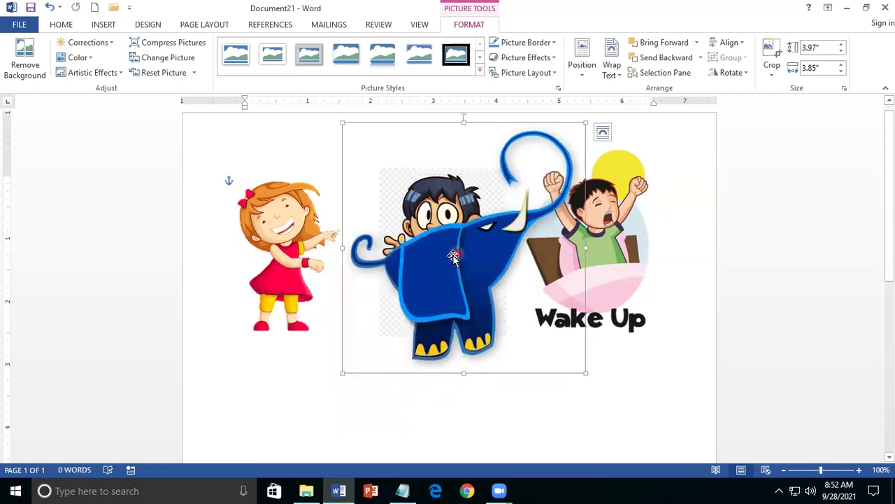
click(105, 25)
click(128, 70)
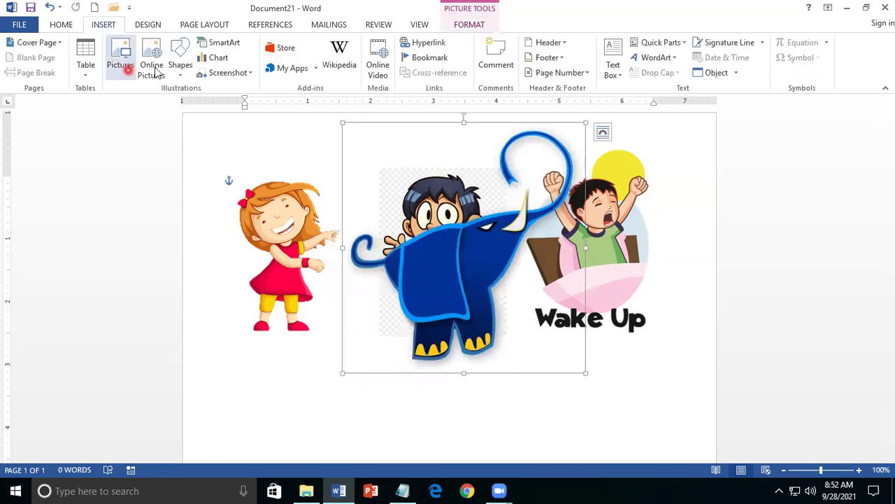
click(431, 277)
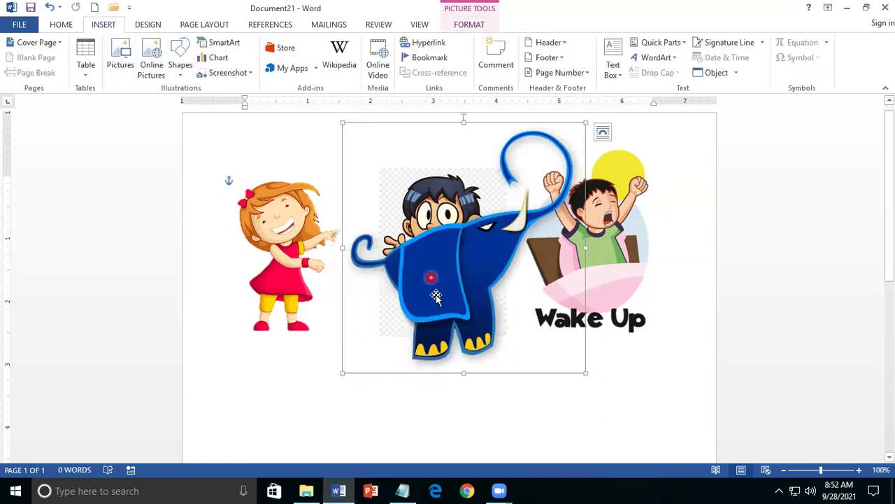
drag(436, 296, 423, 301)
click(232, 107)
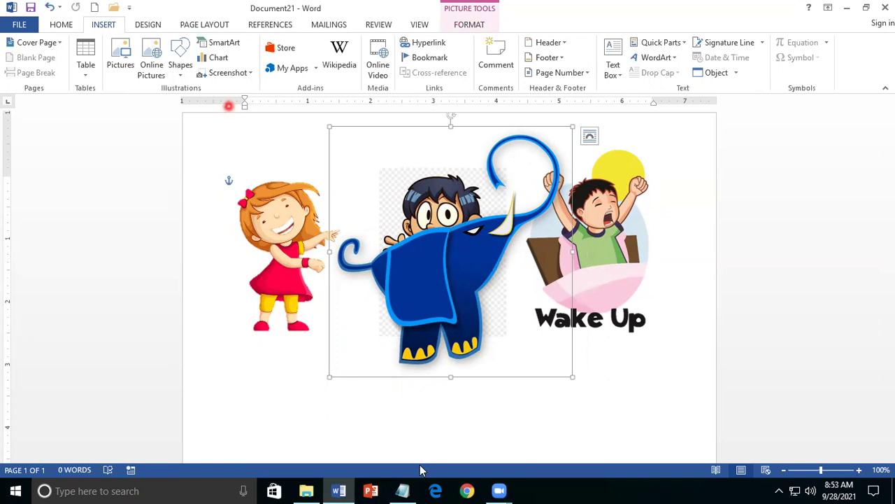
Step: Switch to Chrome and run a Google image search for "cat clipart"
click(468, 490)
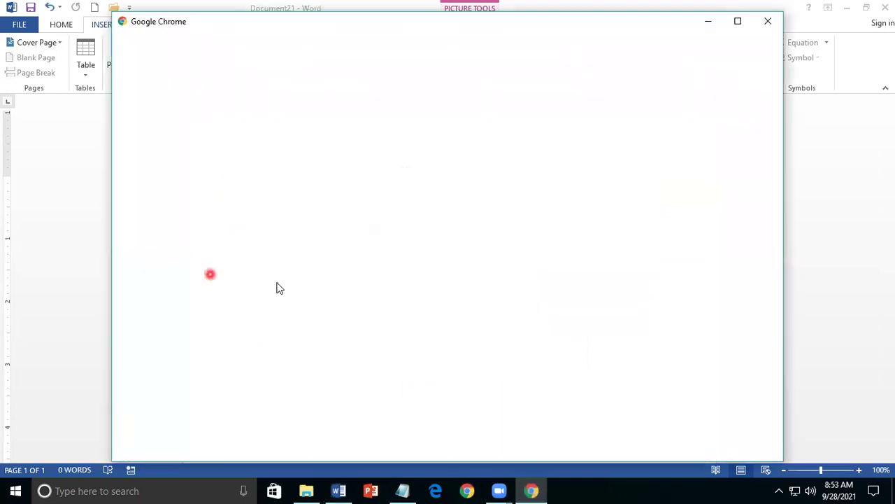
click(283, 278)
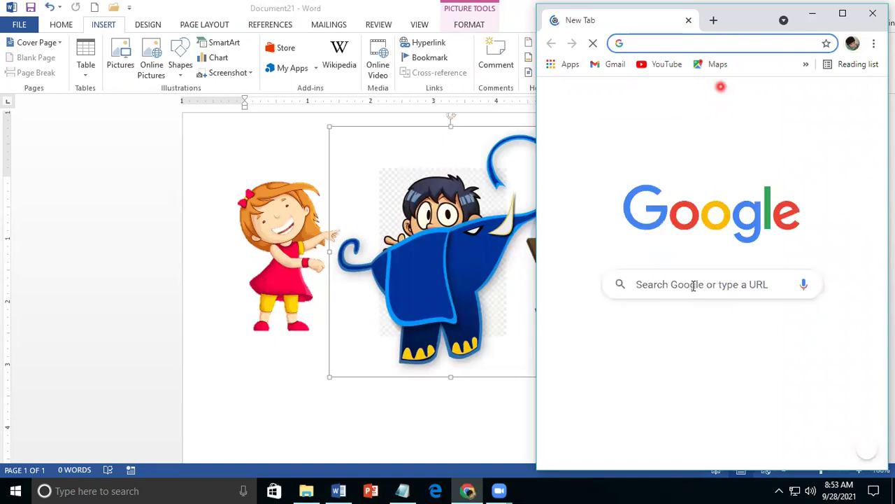
click(693, 285)
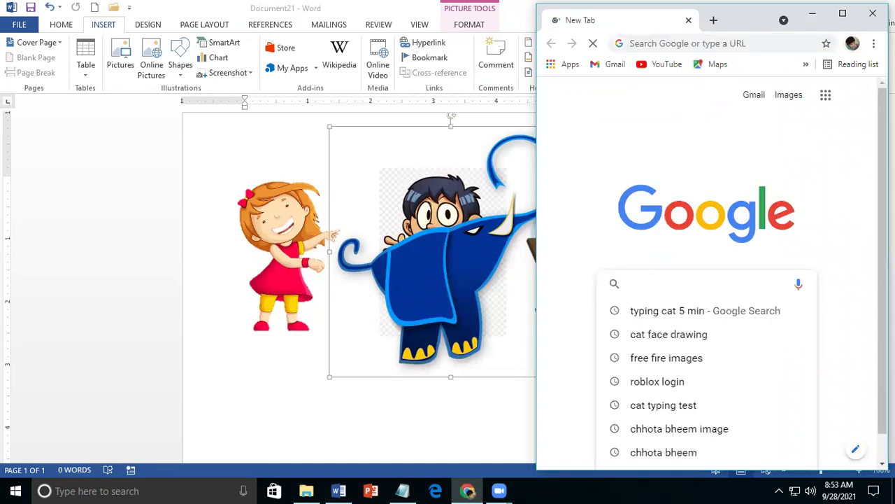
text(cat)
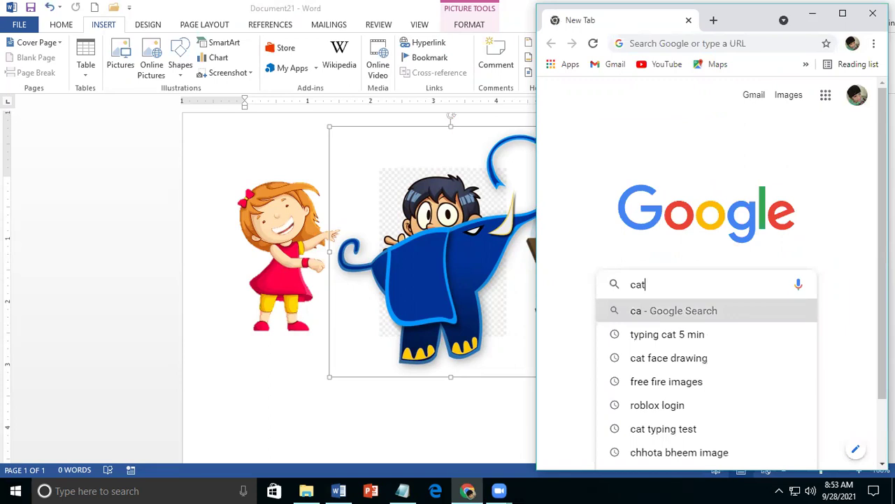
text( clipart)
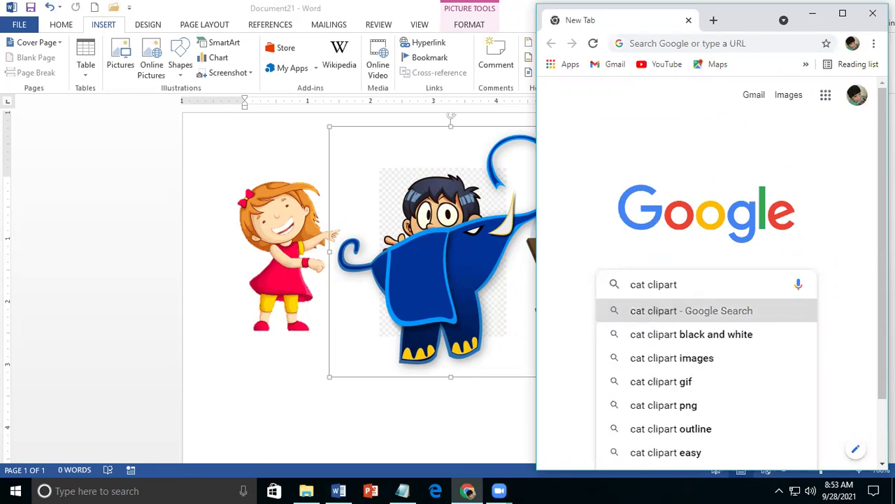
key(Return)
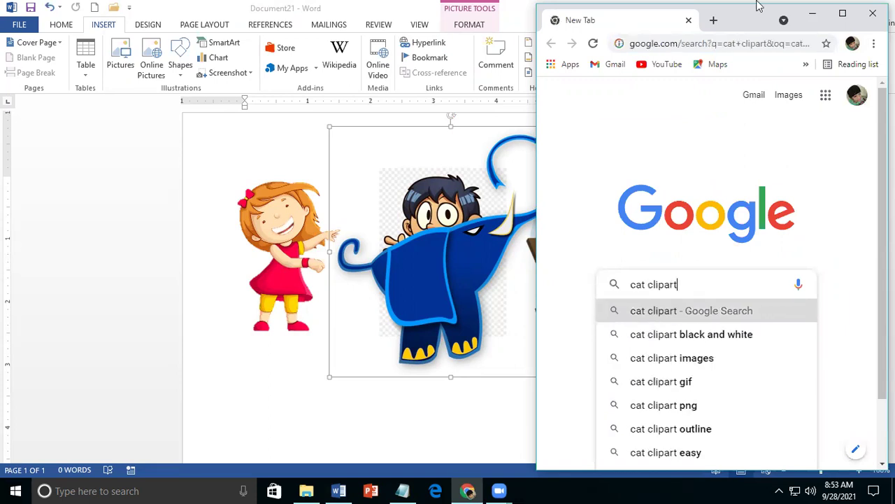
click(616, 155)
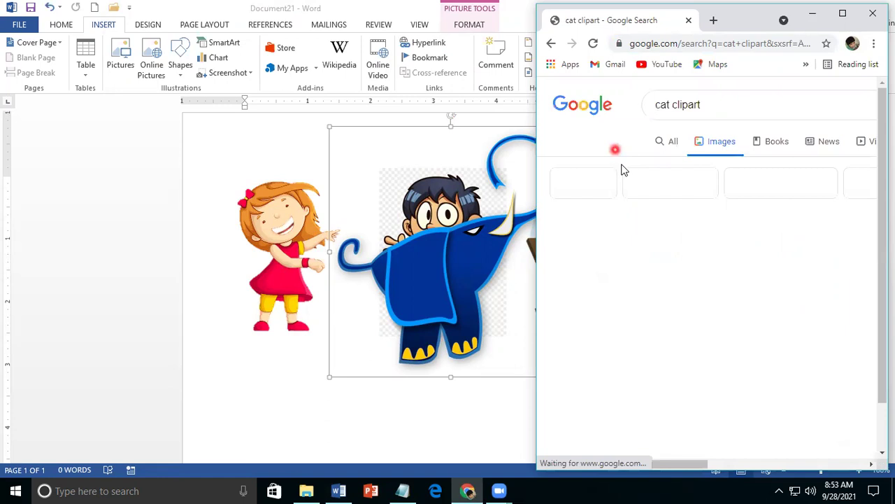
Step: Maximize the browser window and filter the image results to the Large size
click(844, 16)
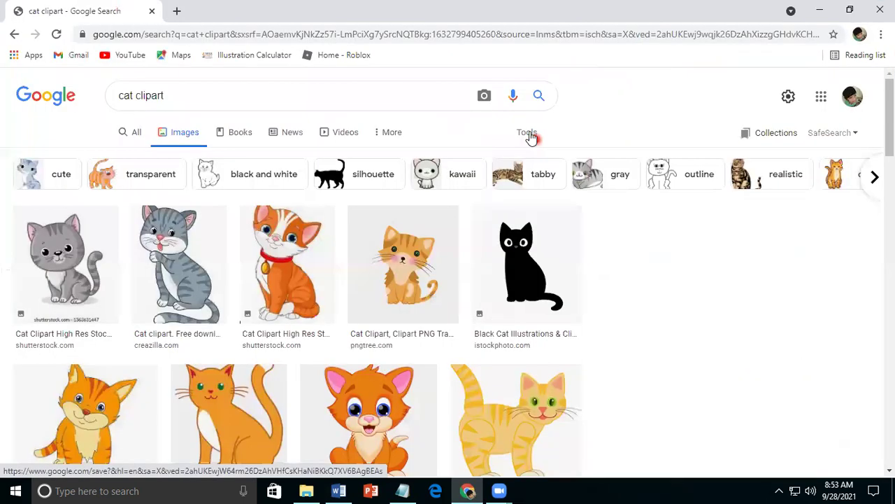
click(531, 137)
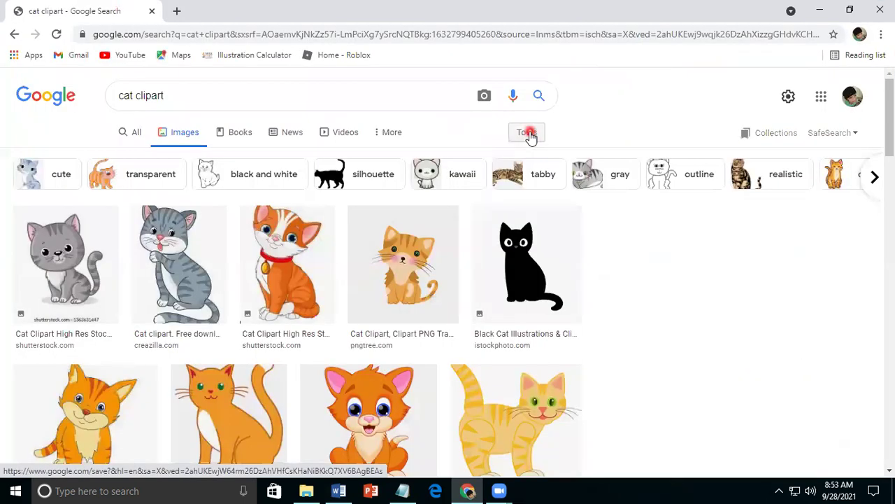
click(116, 156)
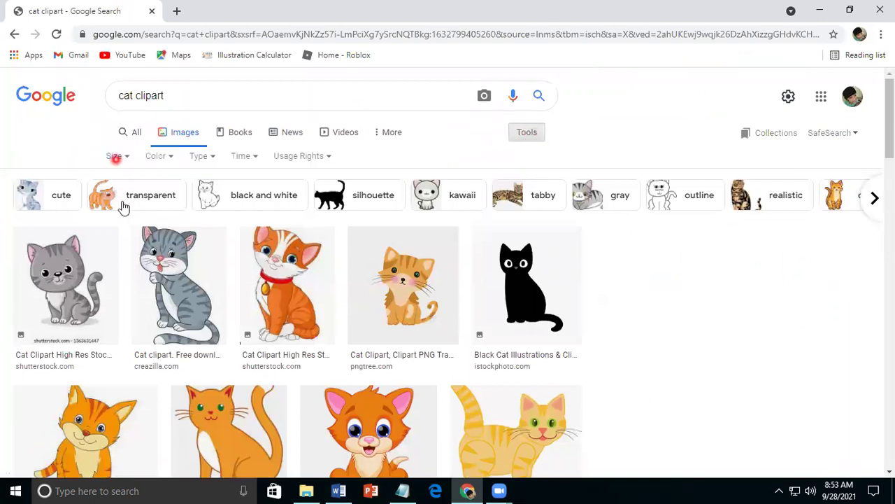
click(121, 202)
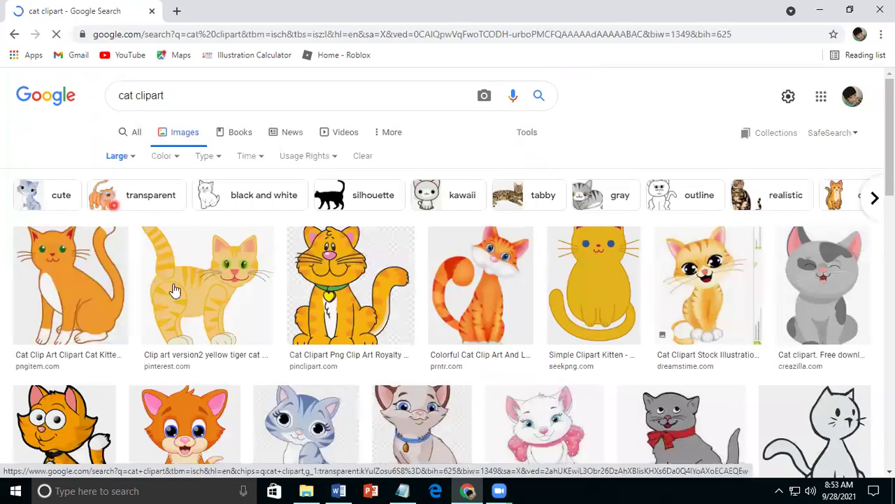
Step: Find the orange cartoon cat with the black collar and white-tipped tail from pngitem.com and open its preview
scroll(174, 290, down, 1)
scroll(173, 289, down, 2)
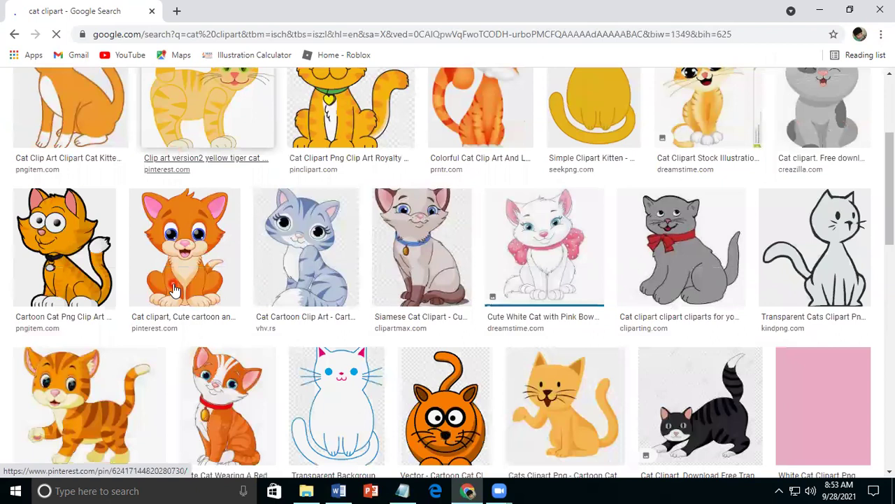
scroll(175, 290, down, 2)
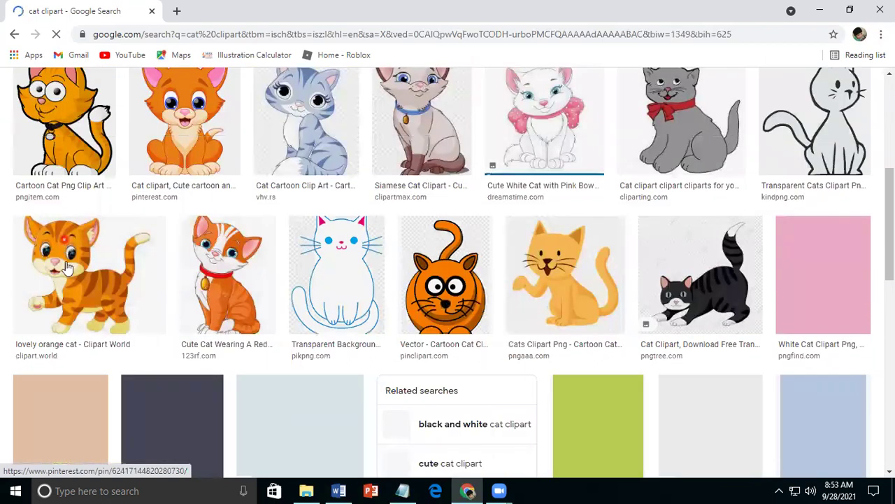
click(69, 270)
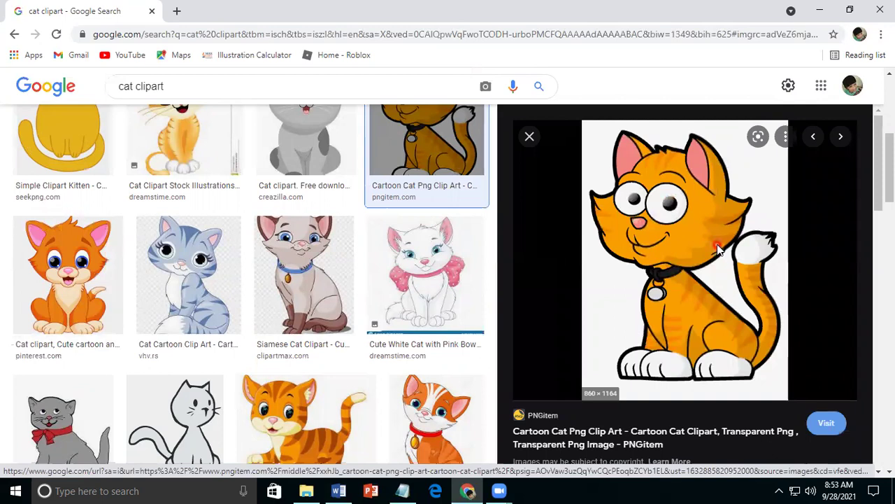
Step: Start saving the cat image, creating and opening a new folder named Images inside the personal folder on local disk (E:)
right_click(751, 315)
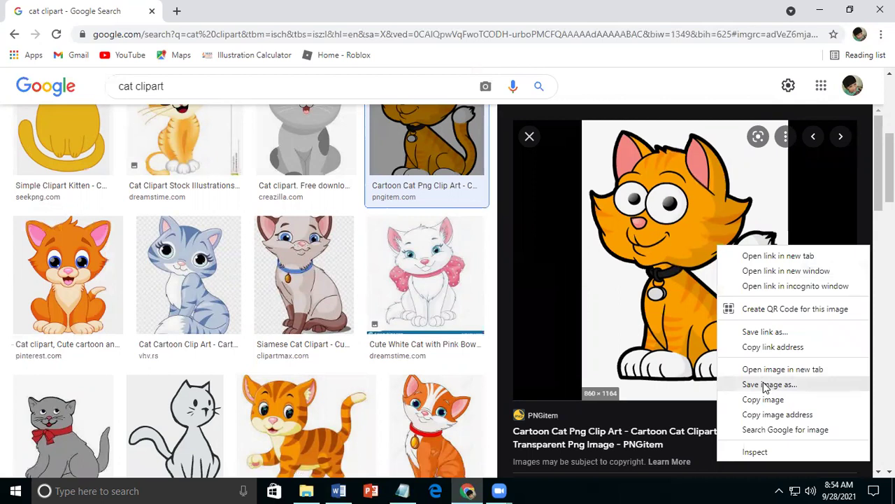
click(765, 385)
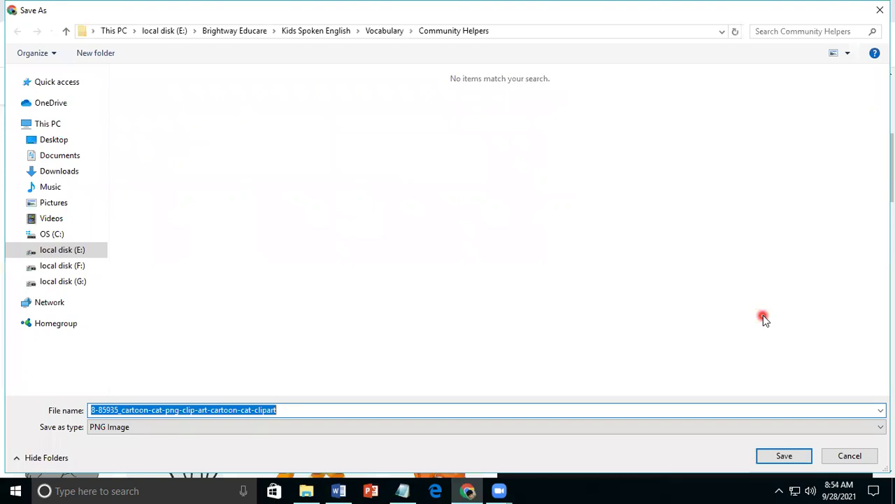
click(82, 252)
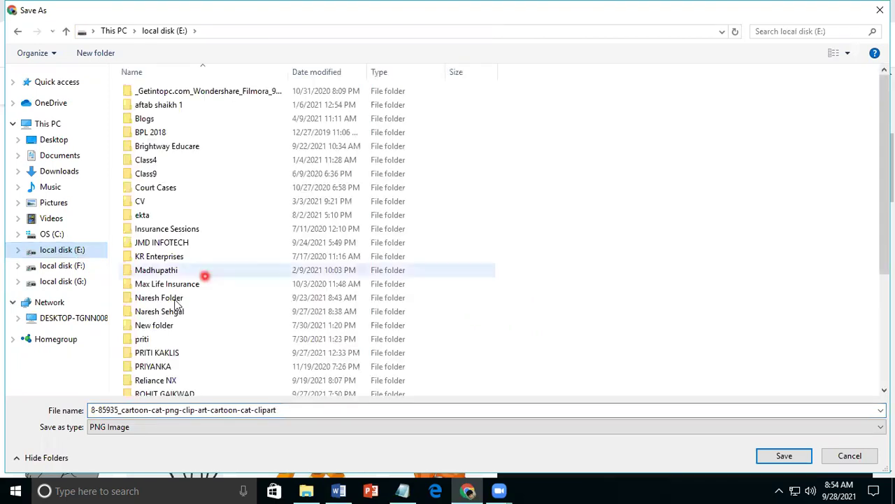
double_click(176, 300)
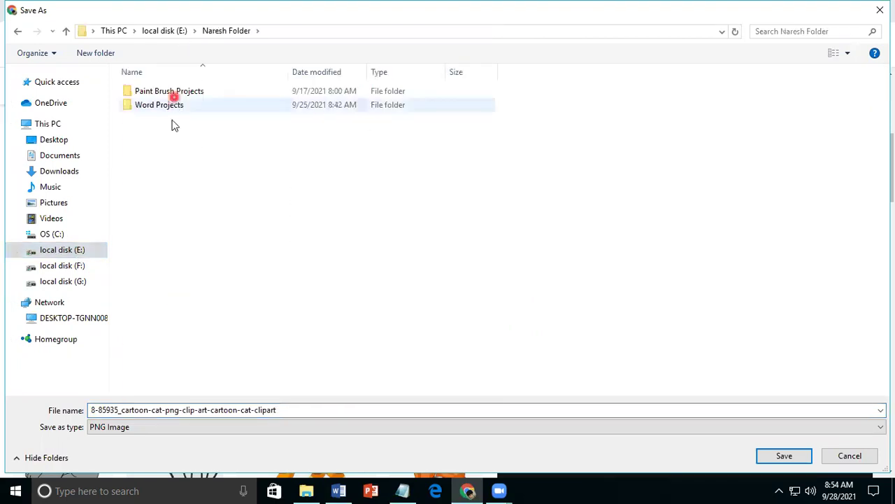
click(111, 56)
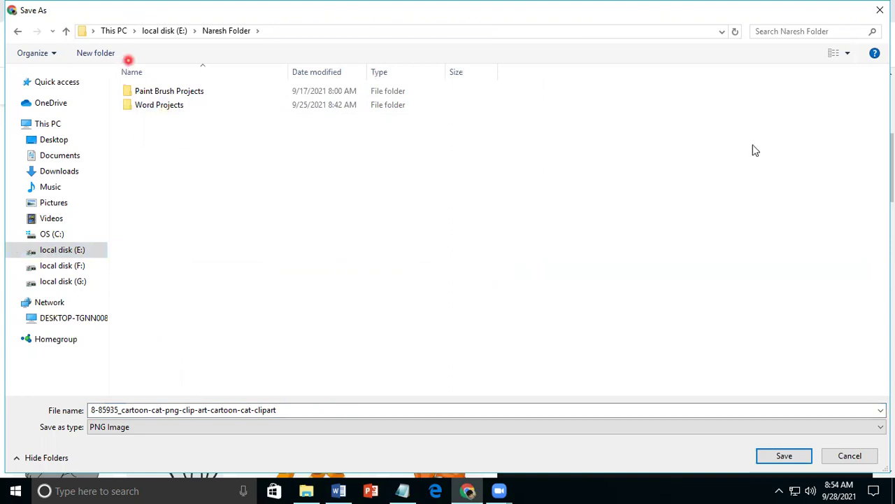
text(I)
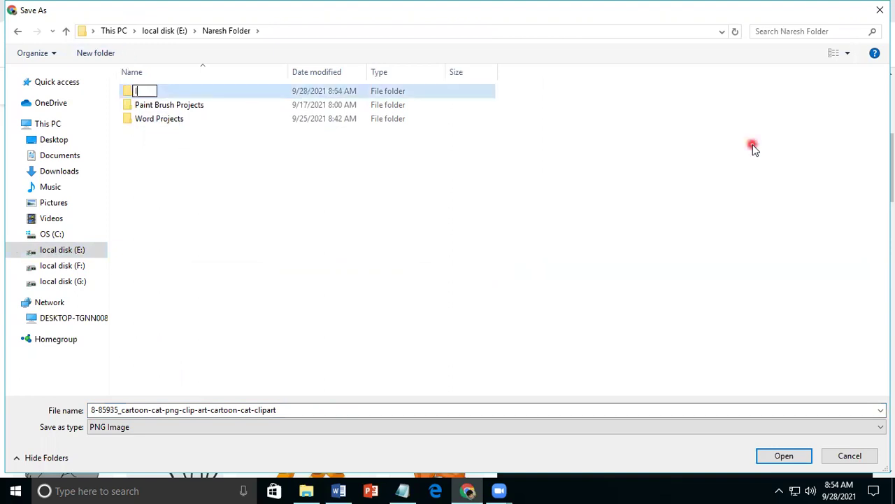
text(mages)
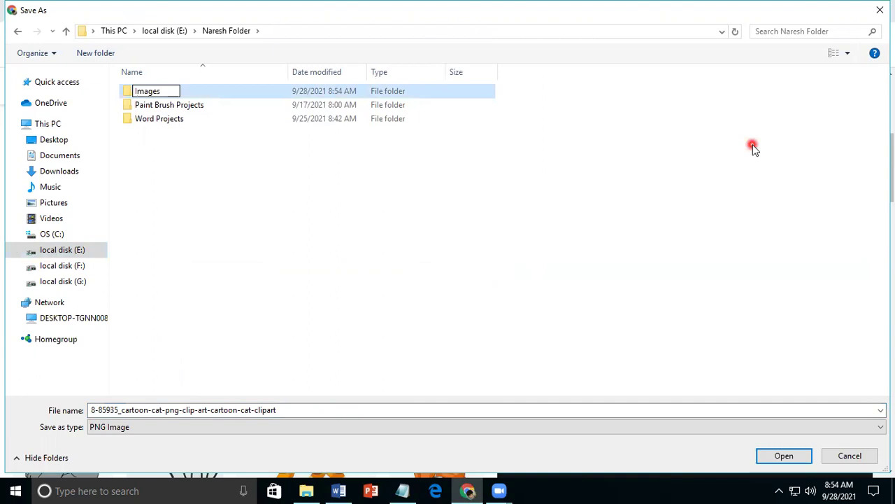
key(Return)
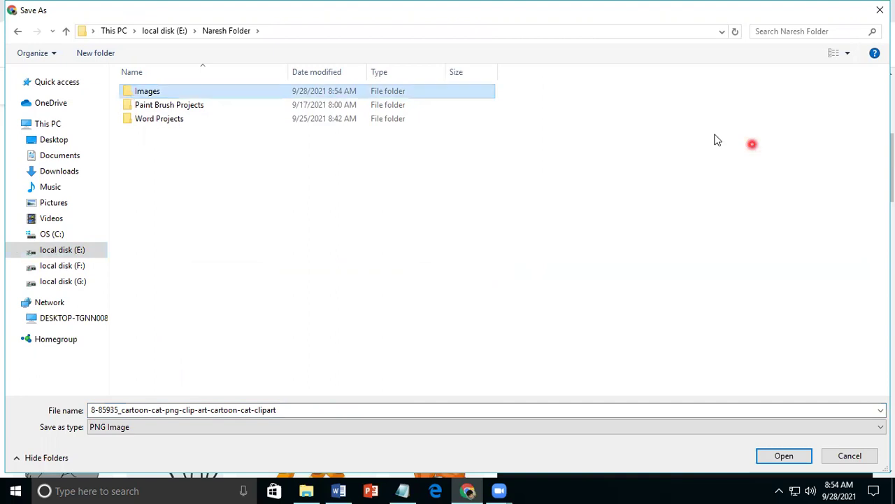
key(Return)
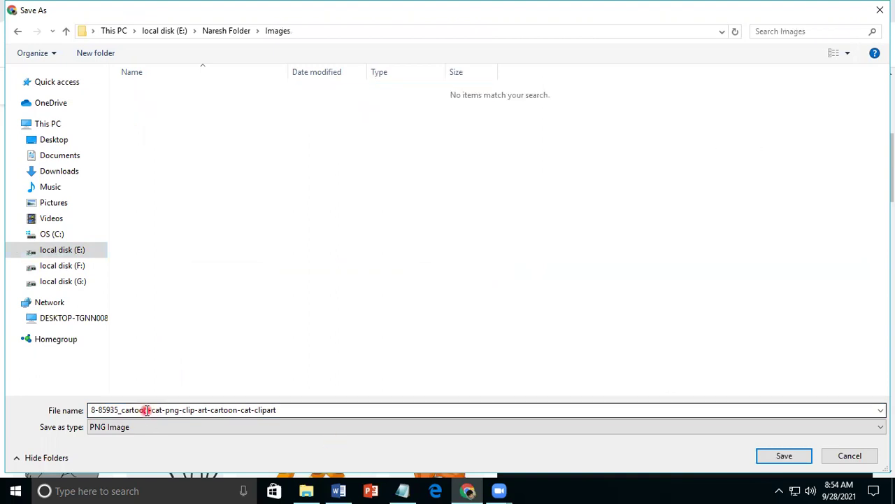
Step: Name the image file Cat and save it as a PNG image
click(147, 410)
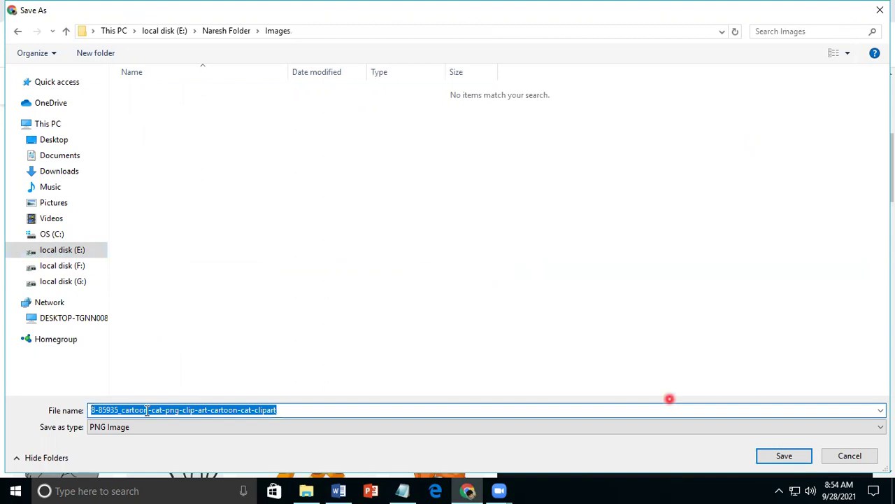
text(Cat)
key(Return)
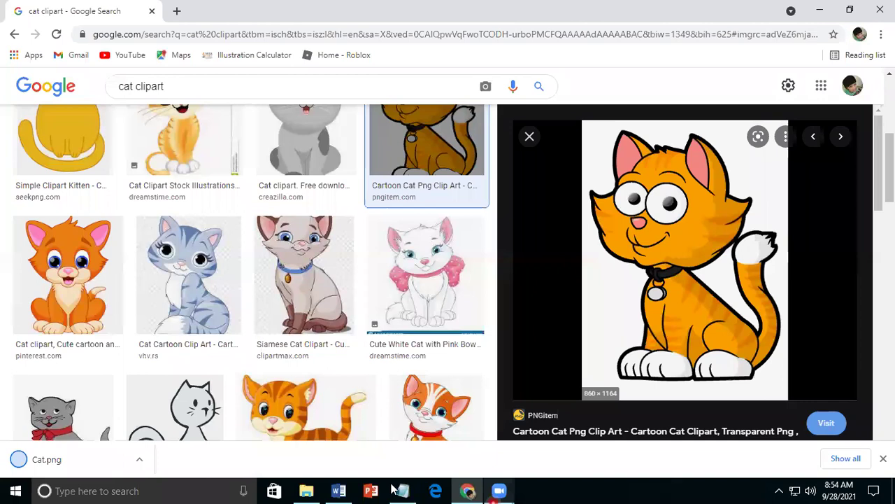
Step: Return to the Word document and insert the Cat picture from the Images folder in the personal folder on local disk (E:)
click(339, 491)
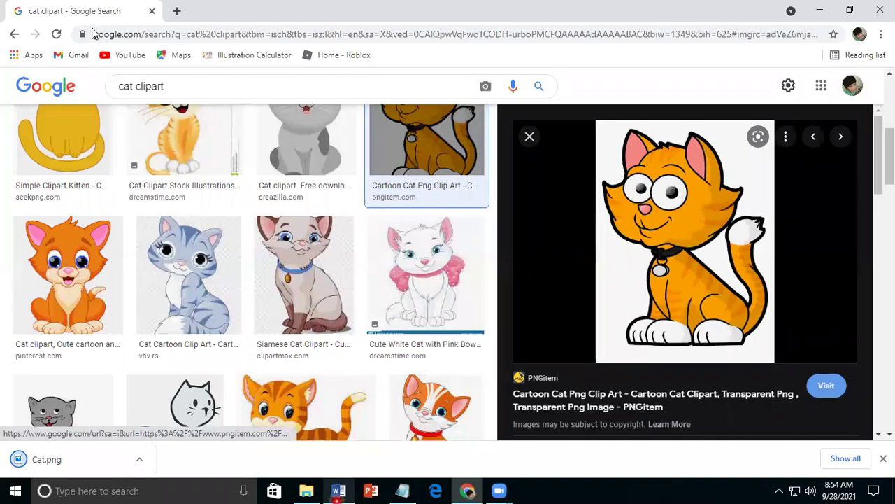
click(104, 25)
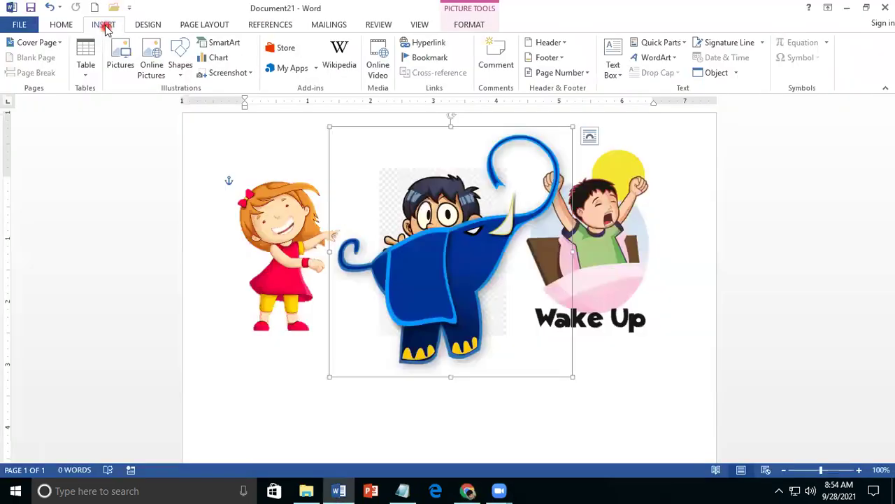
click(119, 59)
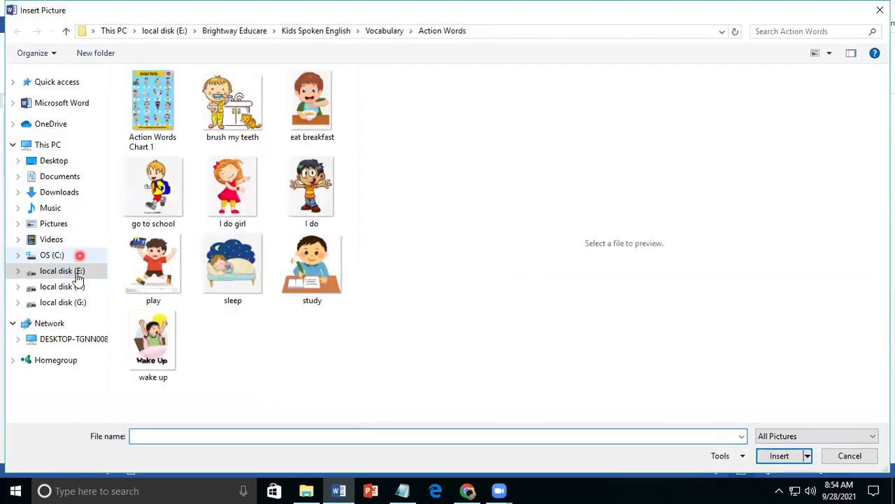
click(76, 271)
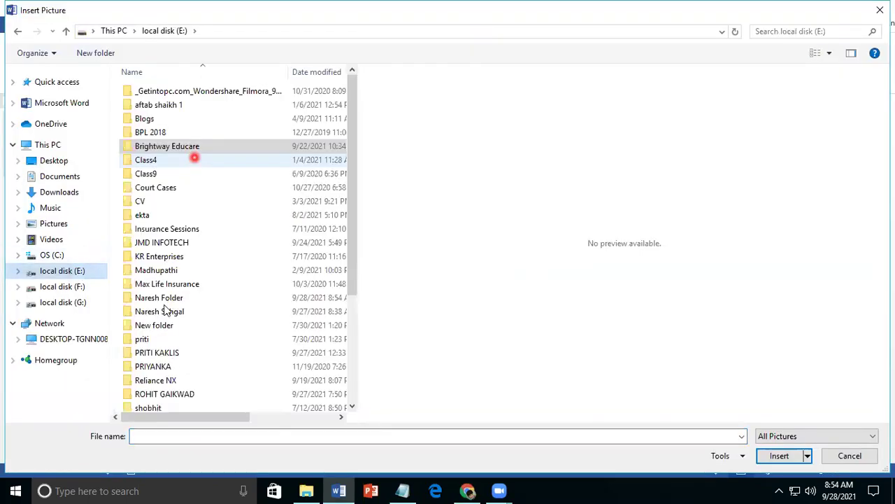
click(166, 298)
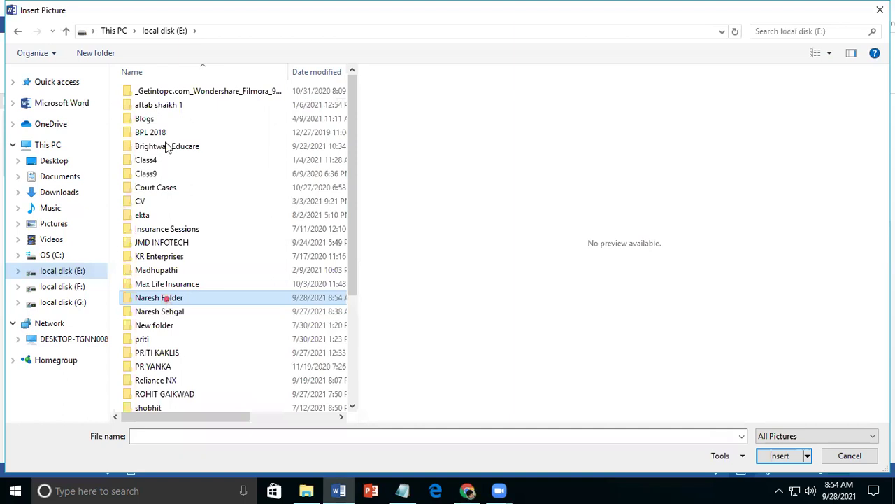
click(157, 96)
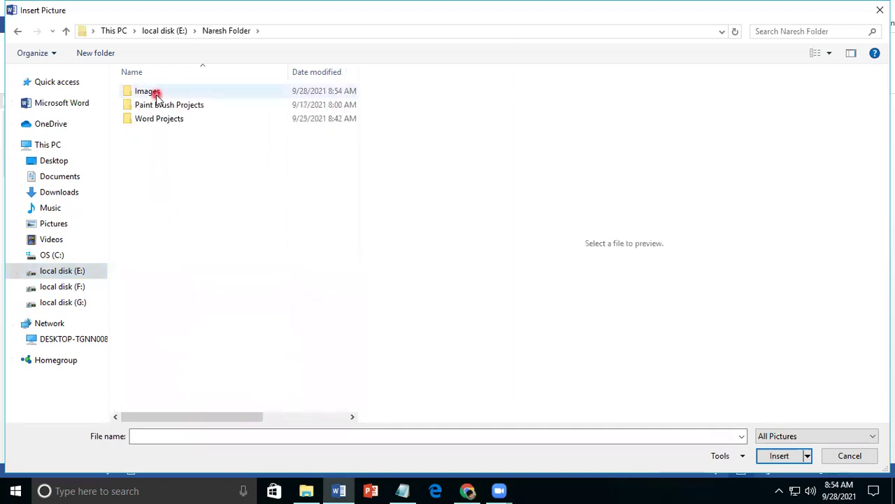
click(156, 96)
click(788, 458)
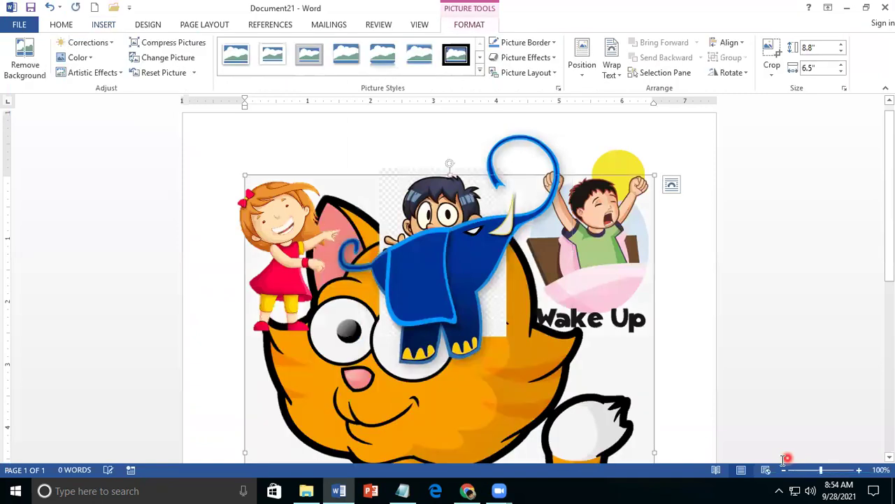
Step: Set the cat picture's text wrapping to In Front of Text
click(612, 70)
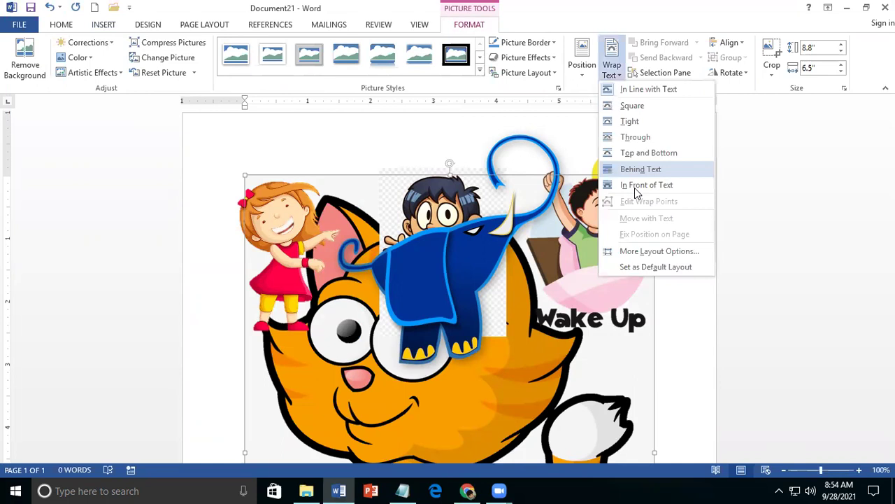
click(636, 188)
click(596, 302)
Step: Shrink the cat picture from its upper-left corner to about 5.77" high by 4.26" wide
drag(245, 176, 446, 366)
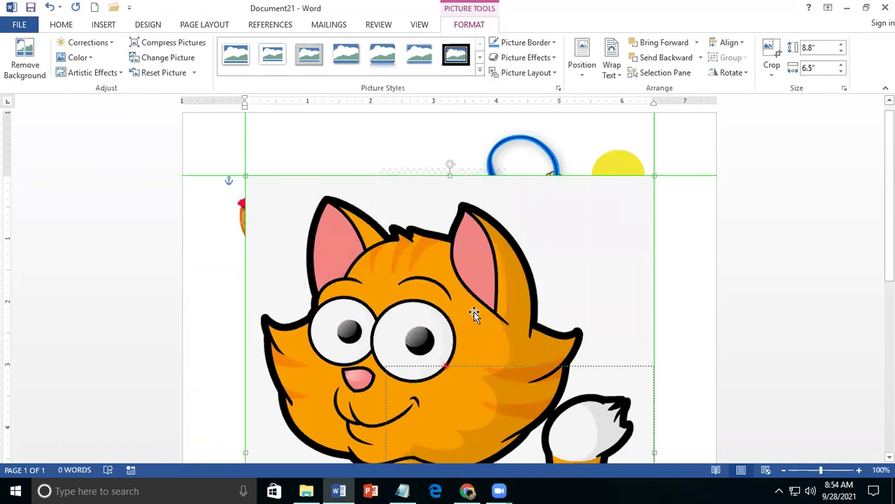
scroll(477, 309, down, 4)
scroll(474, 313, down, 3)
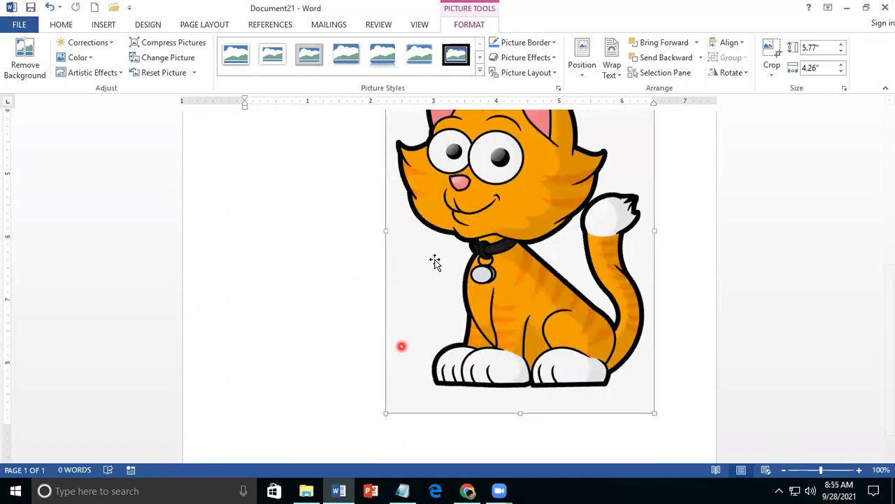
Step: Shrink the cat picture from its upper-left corner to about 3.96" high by 2.93" wide and move it up beside the blue-shoed figure's feet
scroll(385, 150, up, 3)
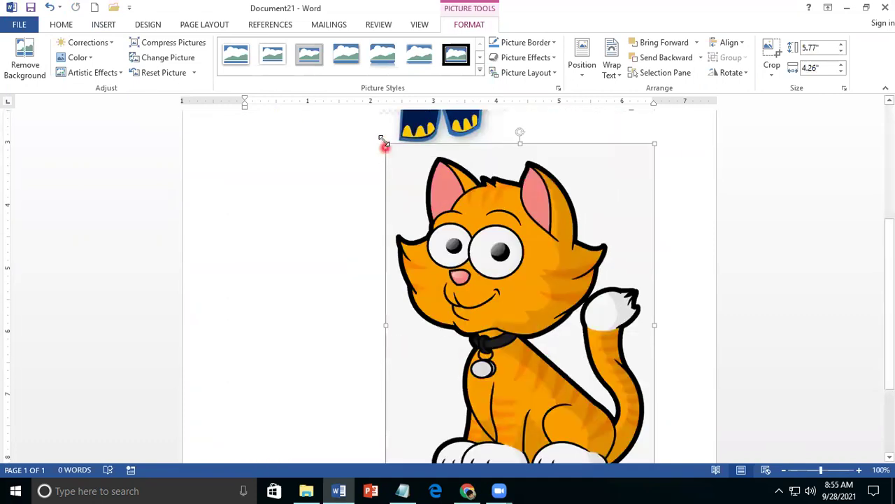
mouse_move(386, 141)
mouse_down()
mouse_move(519, 288)
mouse_move(468, 258)
mouse_up()
drag(532, 304, 521, 176)
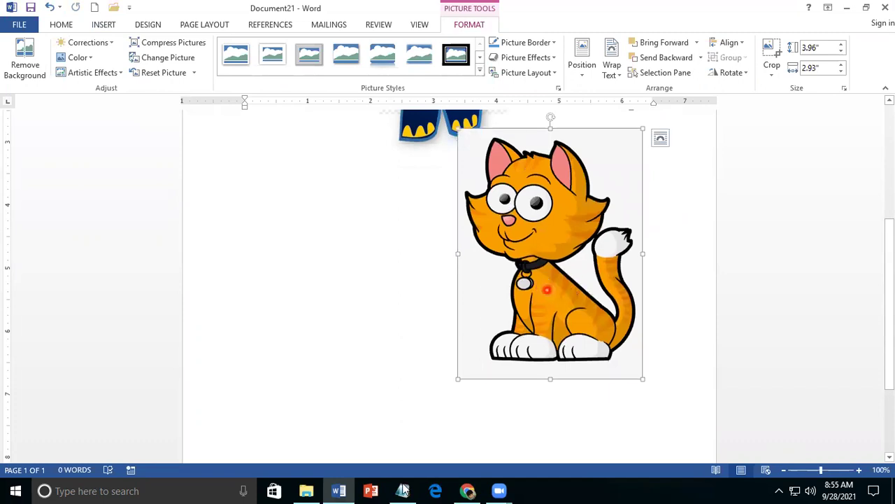
Step: Switch to the Notepad lesson outline and review the Day 13 Project 2 Part 1 topics from Downloading Images to Picture Styles
key(alt+Tab)
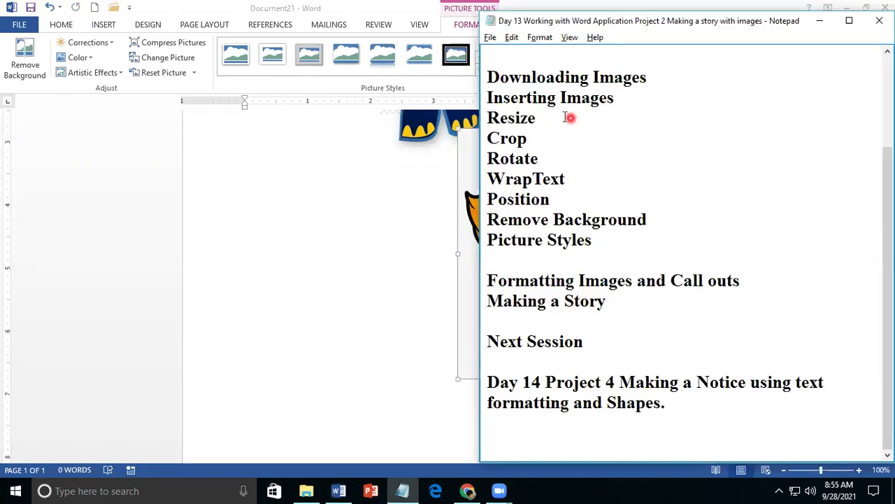
scroll(570, 117, up, 1)
click(552, 181)
click(545, 200)
click(566, 232)
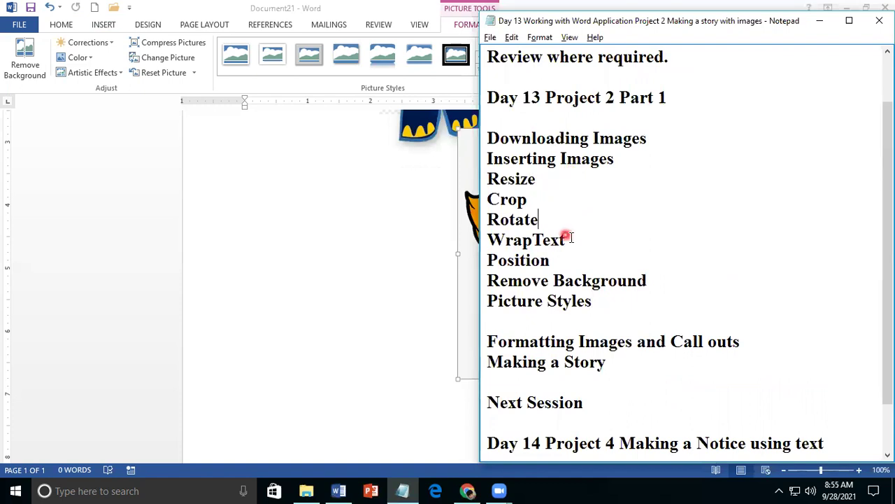
click(565, 261)
click(659, 277)
click(616, 301)
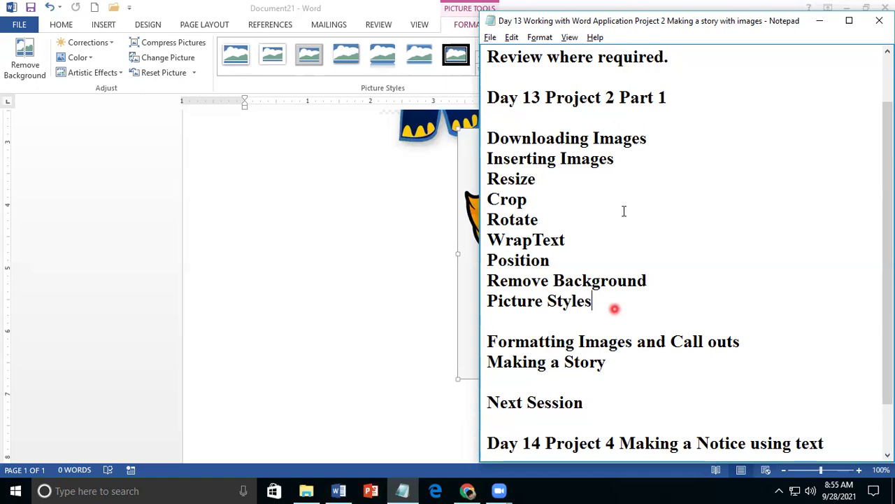
scroll(624, 212, up, 1)
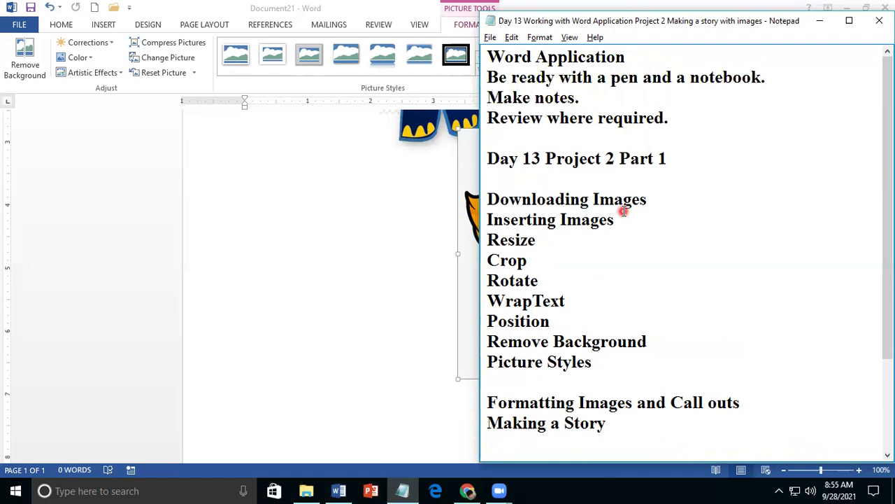